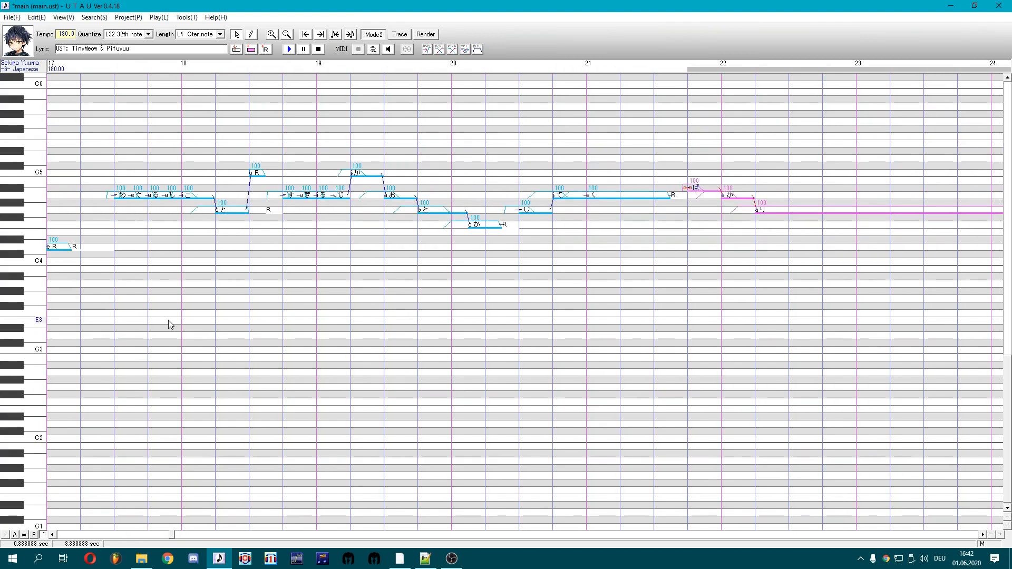
Add pitch control points to the す note before measure 19 and bend its start up from about D4
scroll(646, 436, up, 2)
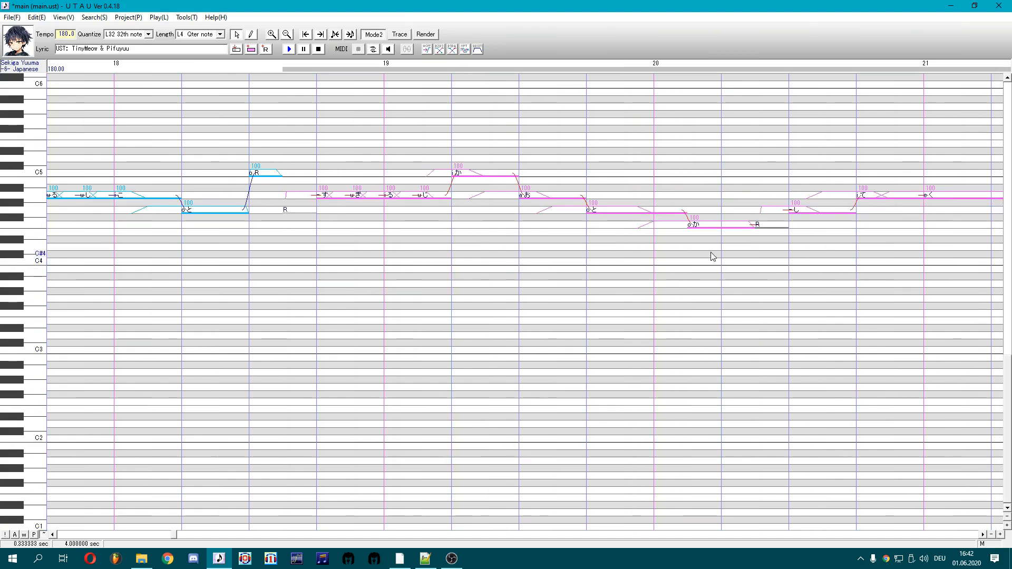
click(323, 195)
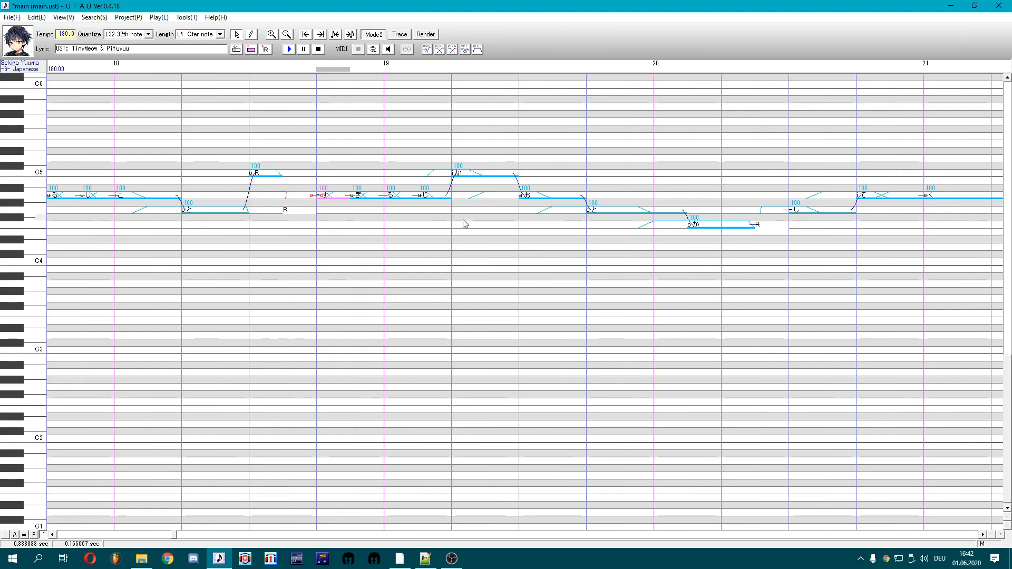
drag(743, 252, 330, 220)
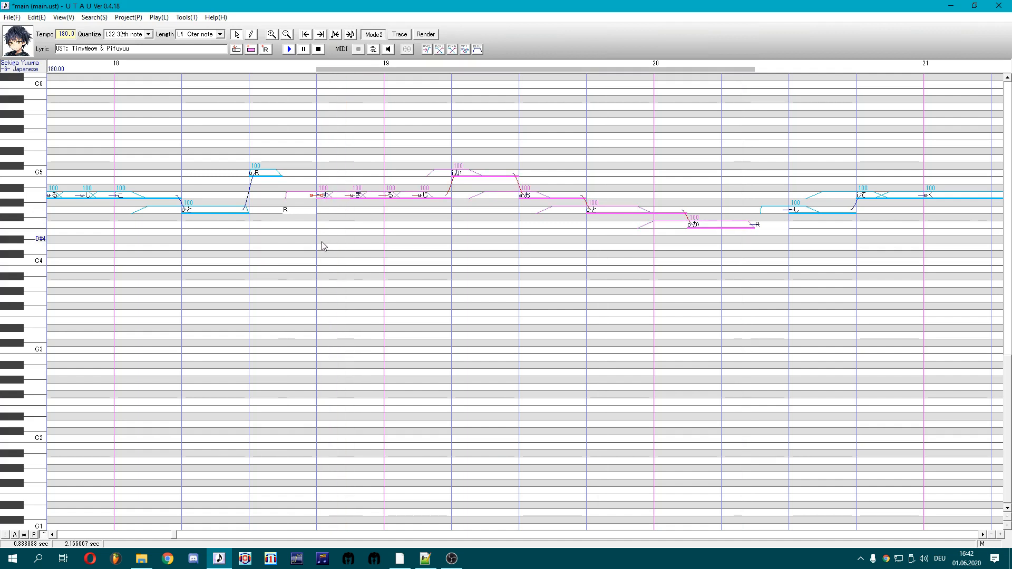
click(322, 239)
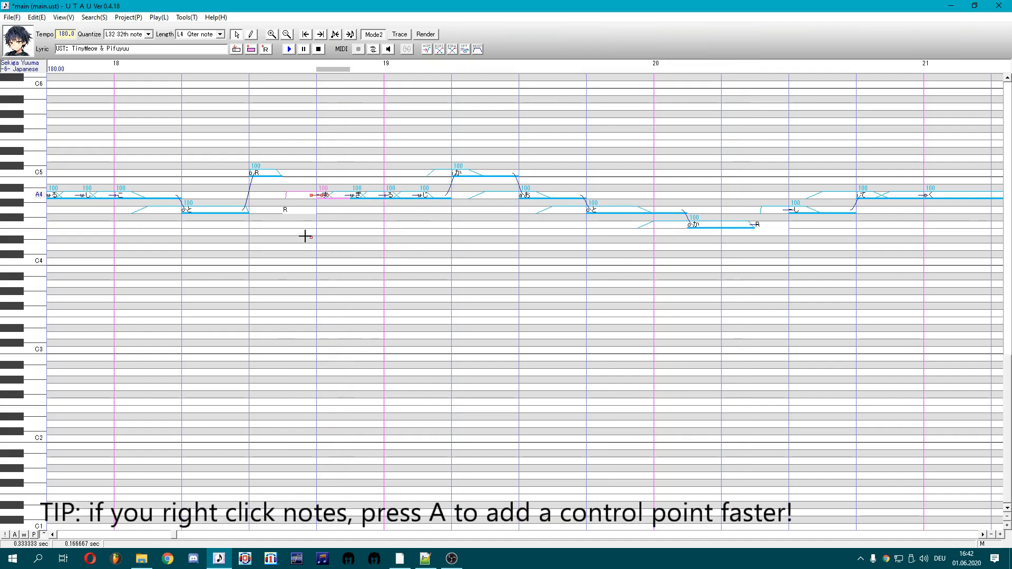
drag(300, 248, 309, 248)
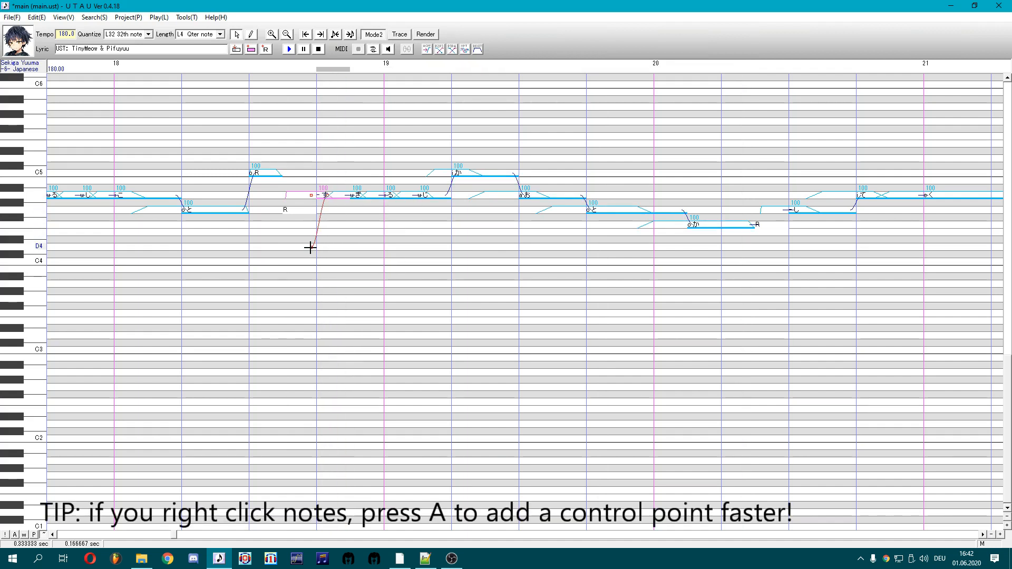
right_click(326, 195)
key(a)
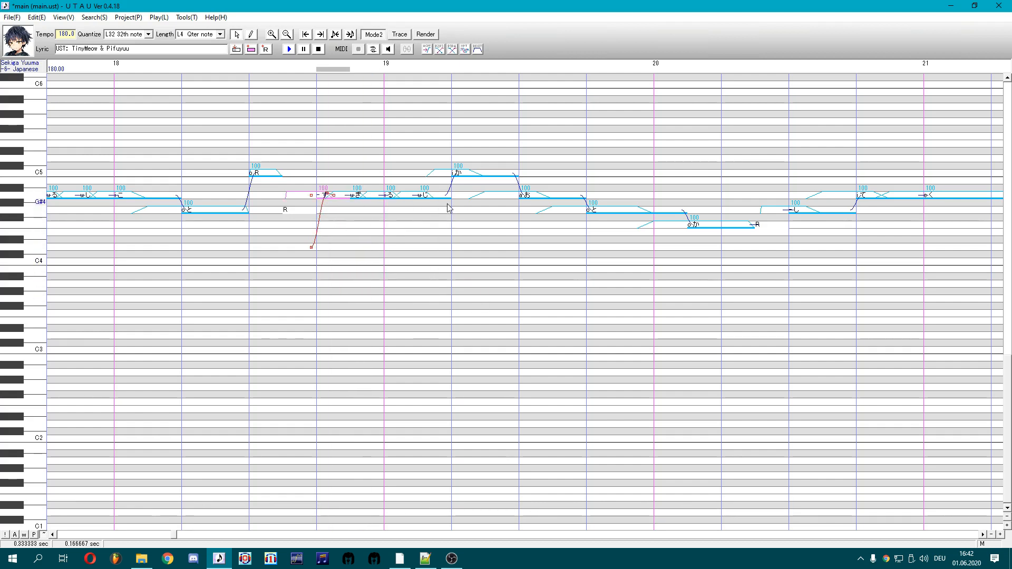
Add control points to the る note at measure 19 and shape a small pitch bump up to about A#4
click(480, 176)
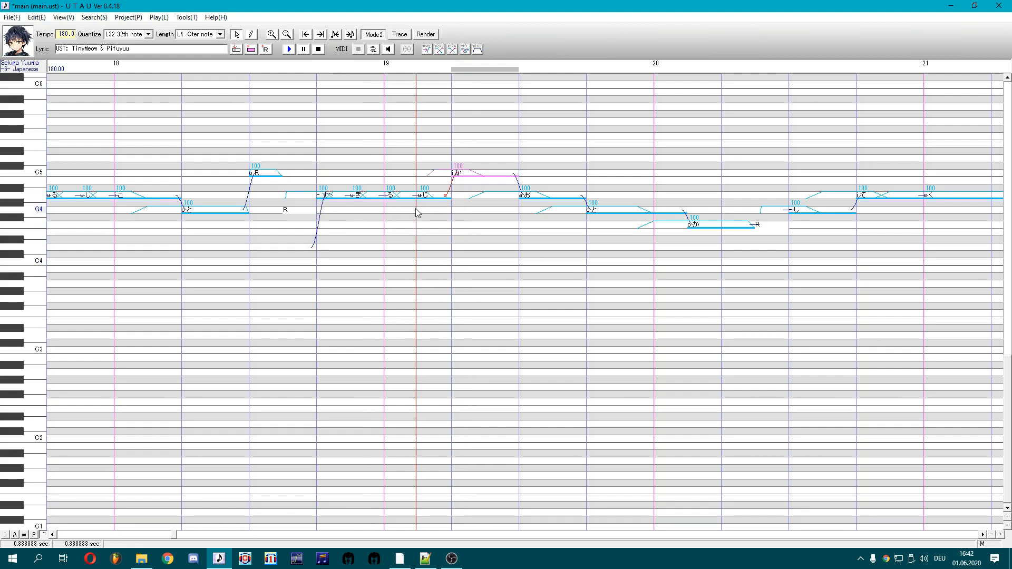
click(389, 195)
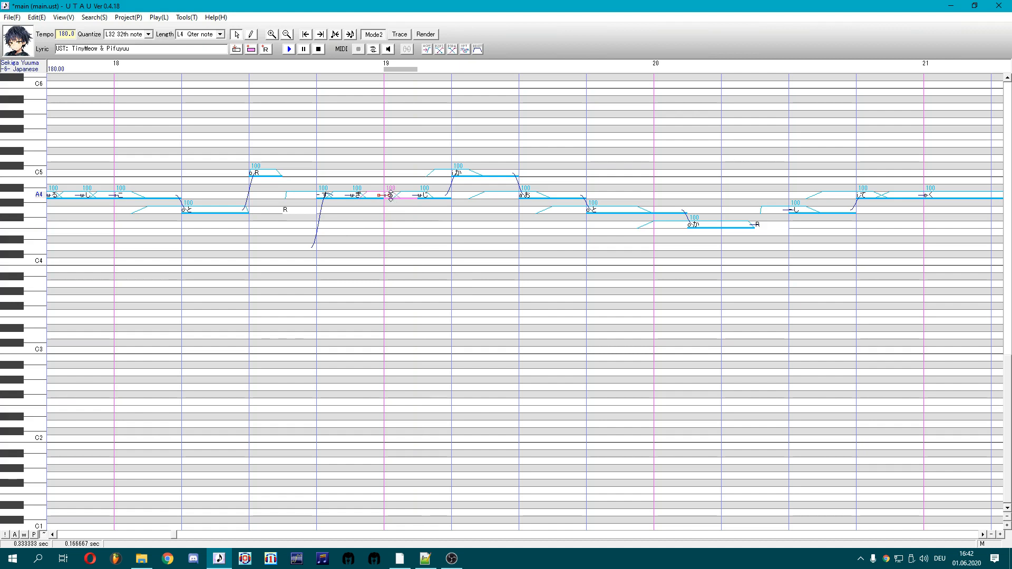
right_click(388, 195)
key(Escape)
Play back the four notes from す through じ to check the new pitch bends
click(497, 222)
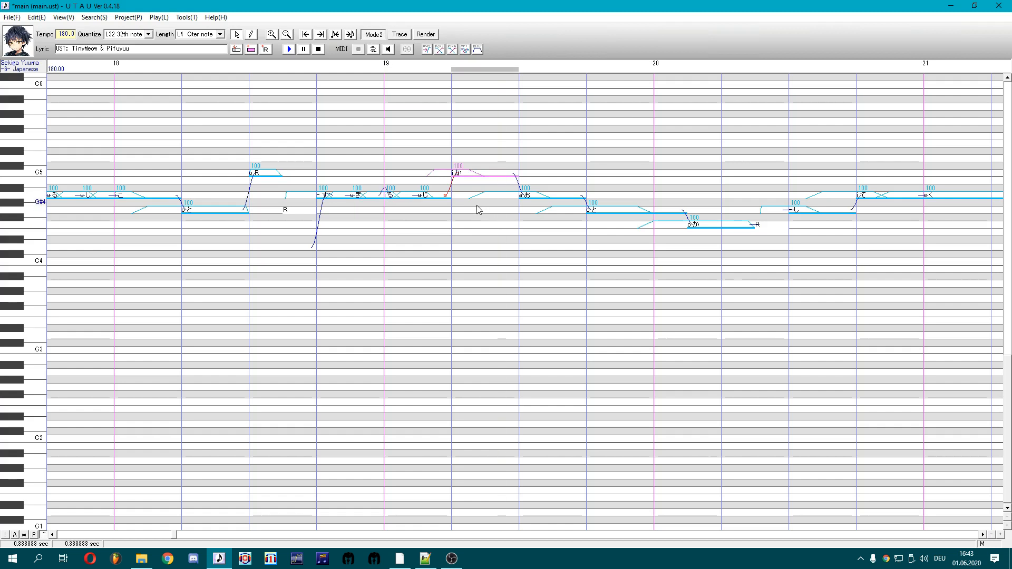
drag(437, 206, 327, 210)
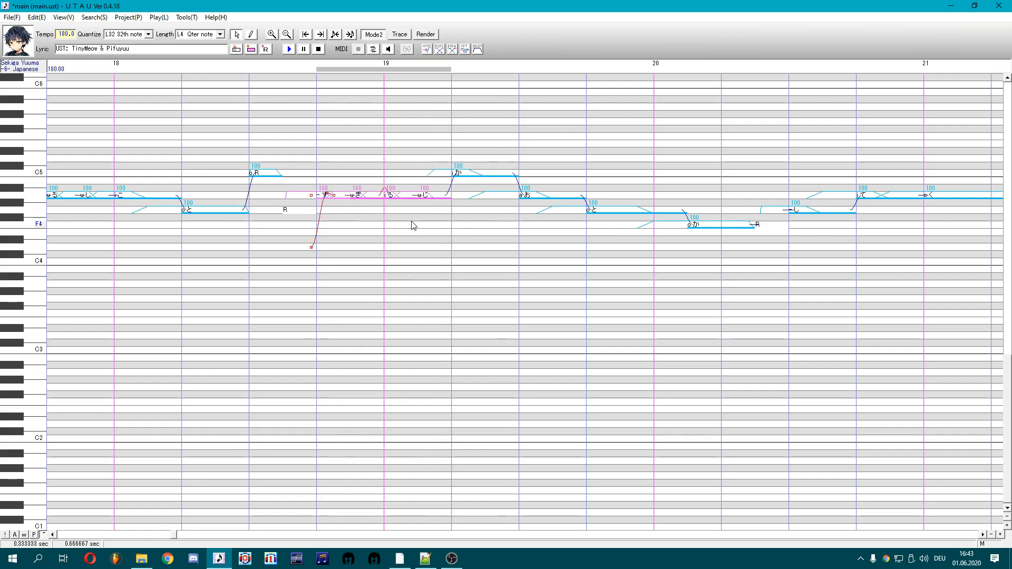
key(space)
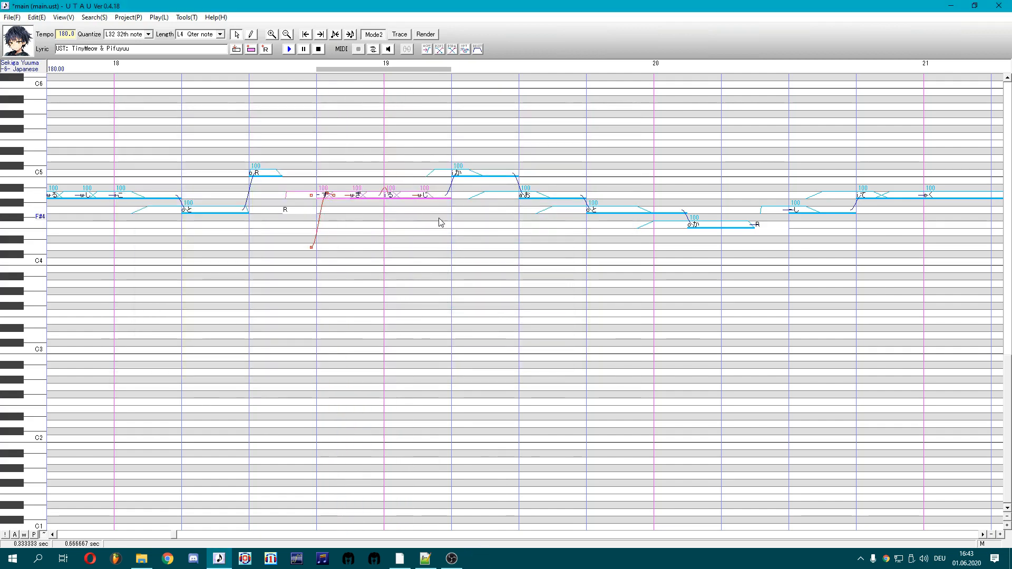
Try shaping the か note's pitch curve with a dip to about F4 and a plateau near A#4 before C5
drag(478, 199, 455, 199)
right_click(446, 195)
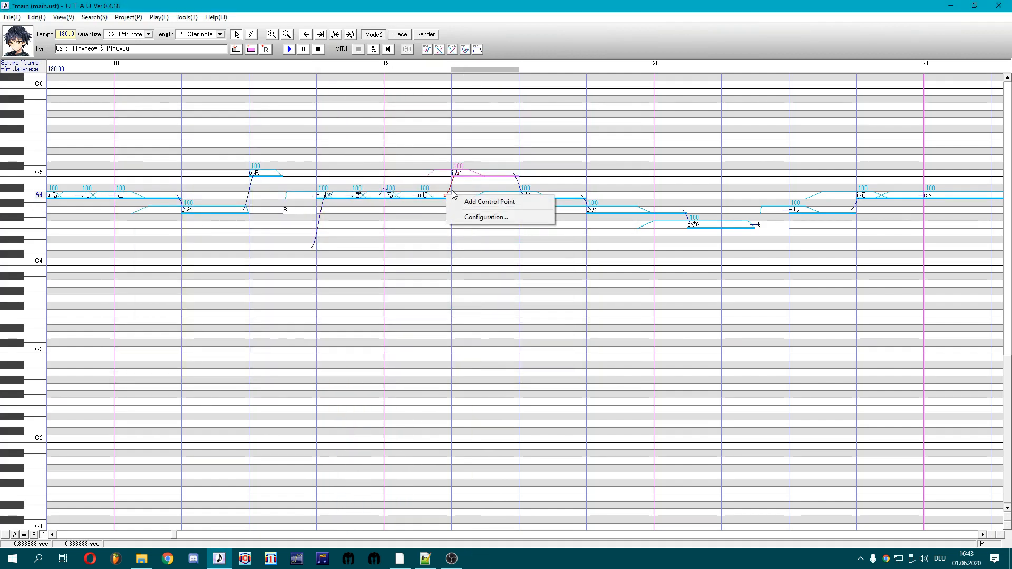
click(489, 202)
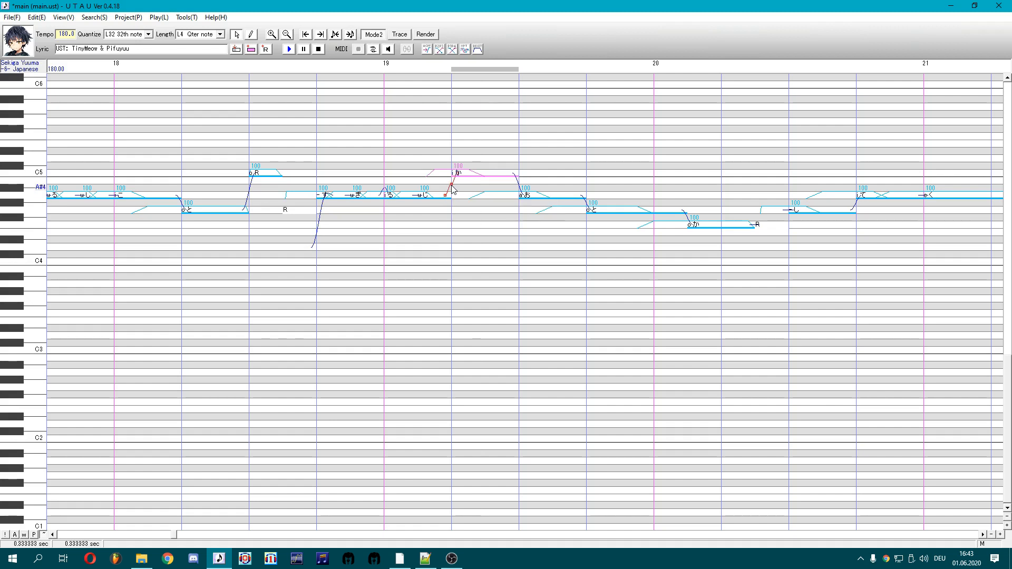
key(ctrl+z)
right_click(445, 195)
click(487, 200)
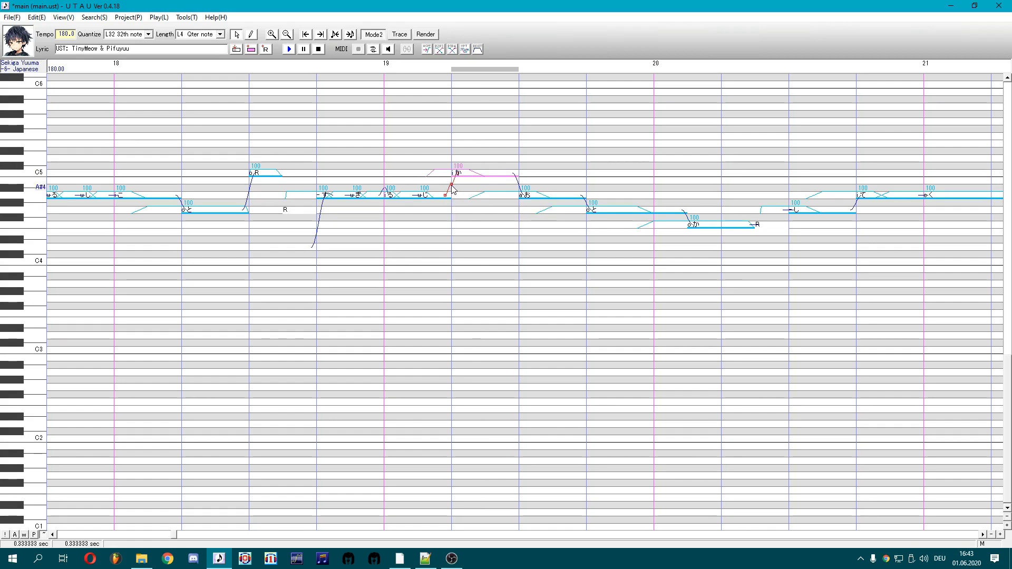
drag(450, 227, 450, 229)
right_click(456, 172)
click(485, 230)
mouse_move(457, 173)
mouse_down()
mouse_move(456, 189)
mouse_move(471, 173)
mouse_up()
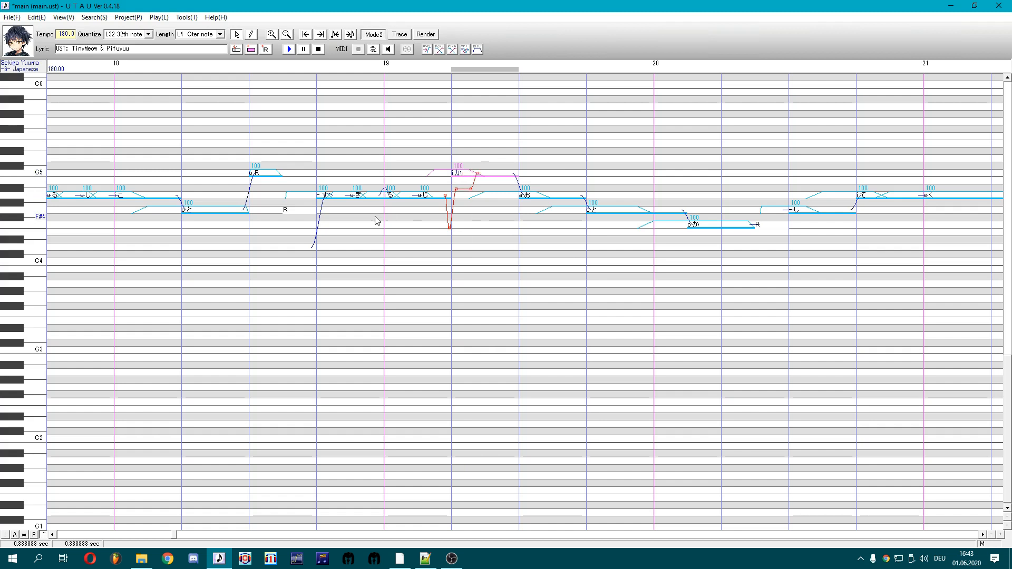
Try adding another control point near C5 to smooth the end of the か note's pitch curve
drag(325, 212, 324, 211)
click(458, 199)
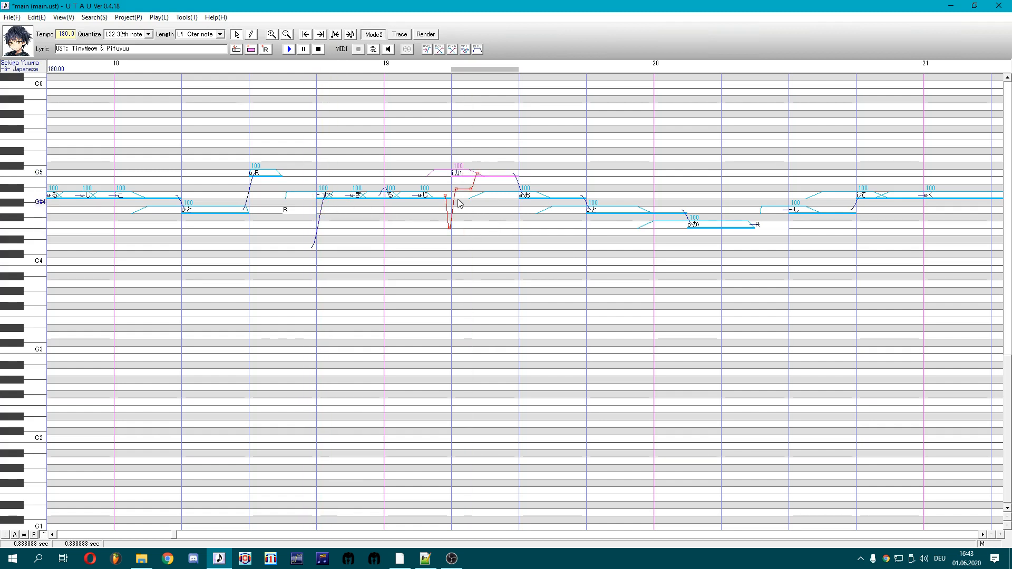
drag(456, 188, 478, 170)
right_click(479, 171)
click(500, 228)
click(527, 220)
click(559, 214)
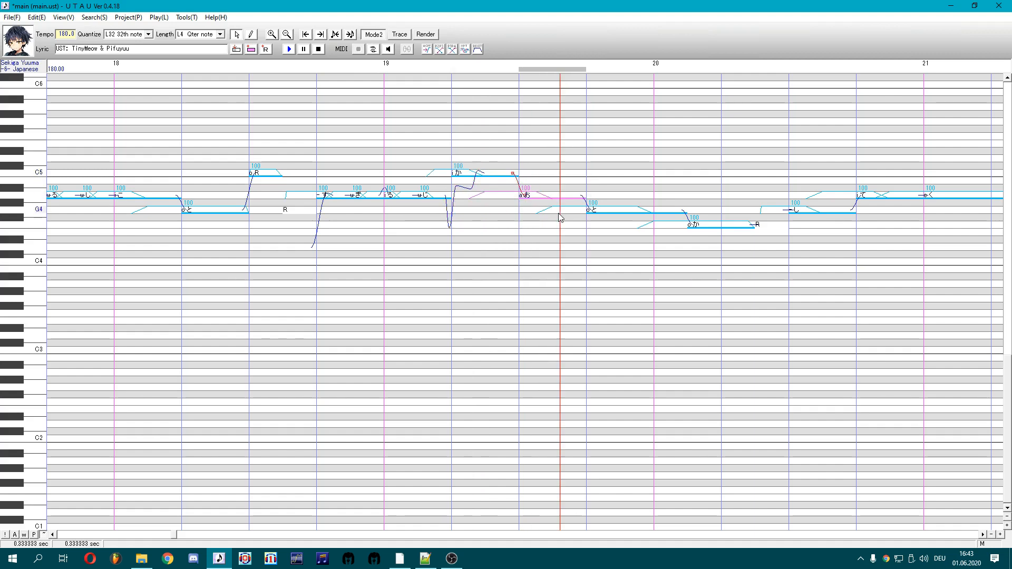
Play back the notes from る through お and undo the pitch edits on the か note
drag(558, 214, 406, 221)
key(space)
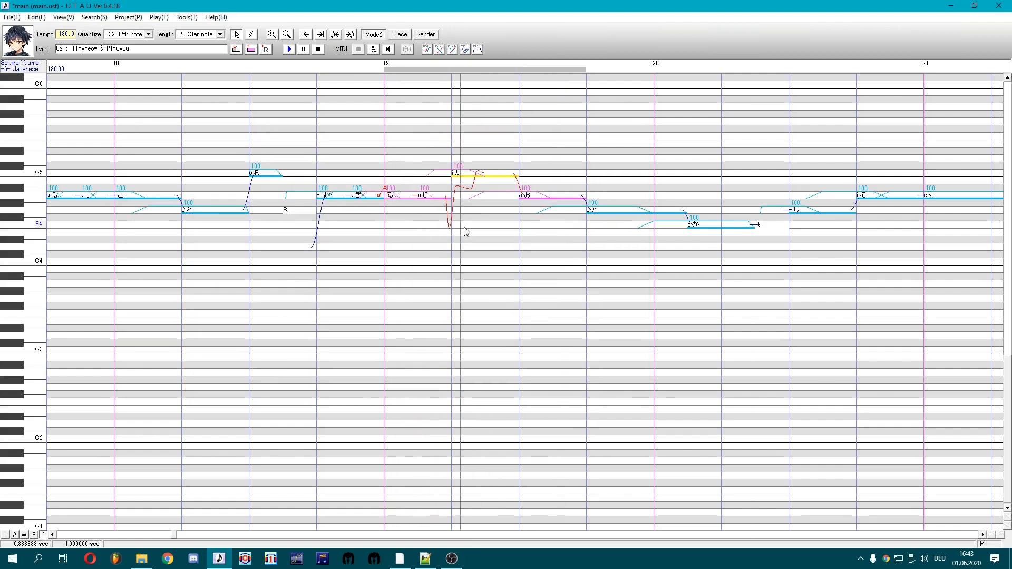
click(498, 207)
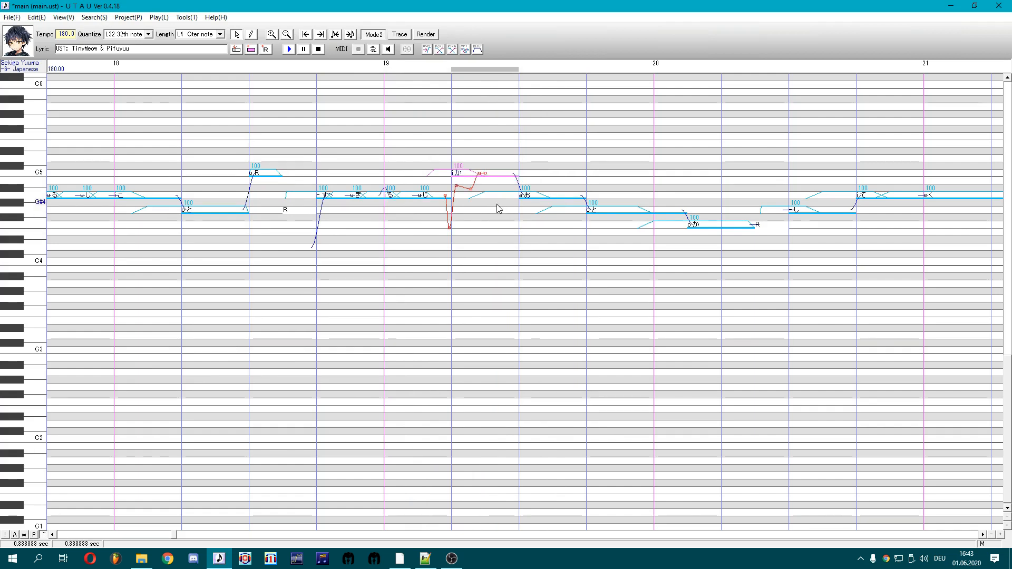
key(ctrl+z)
key(ctrl+z)
key(ctrl+z)
key(ctrl+z)
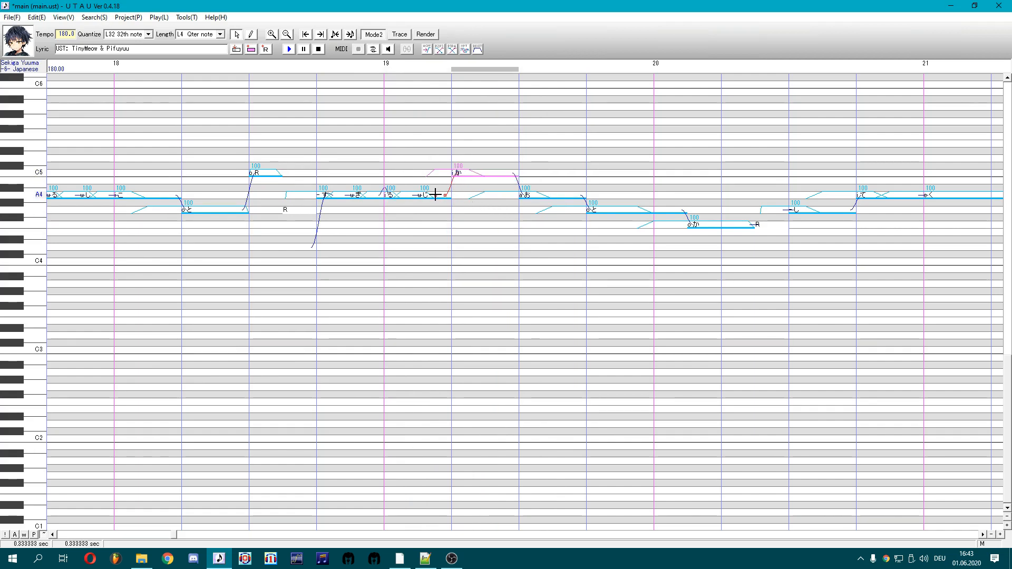
Raise the start of the か note's pitch curve to about D5, followed by a control point peaking near D#5
drag(445, 195, 446, 185)
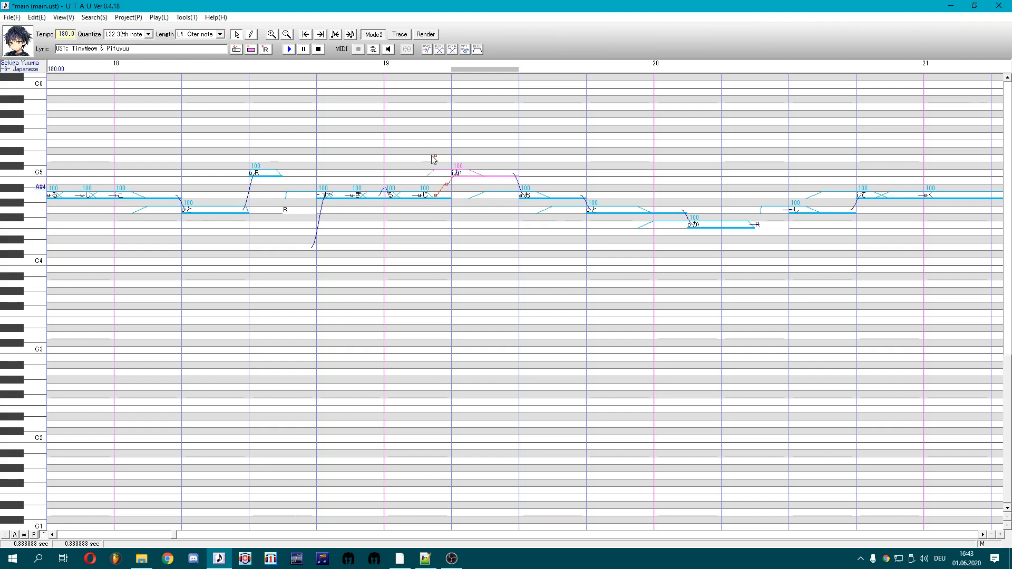
right_click(433, 160)
click(447, 166)
drag(447, 159, 449, 149)
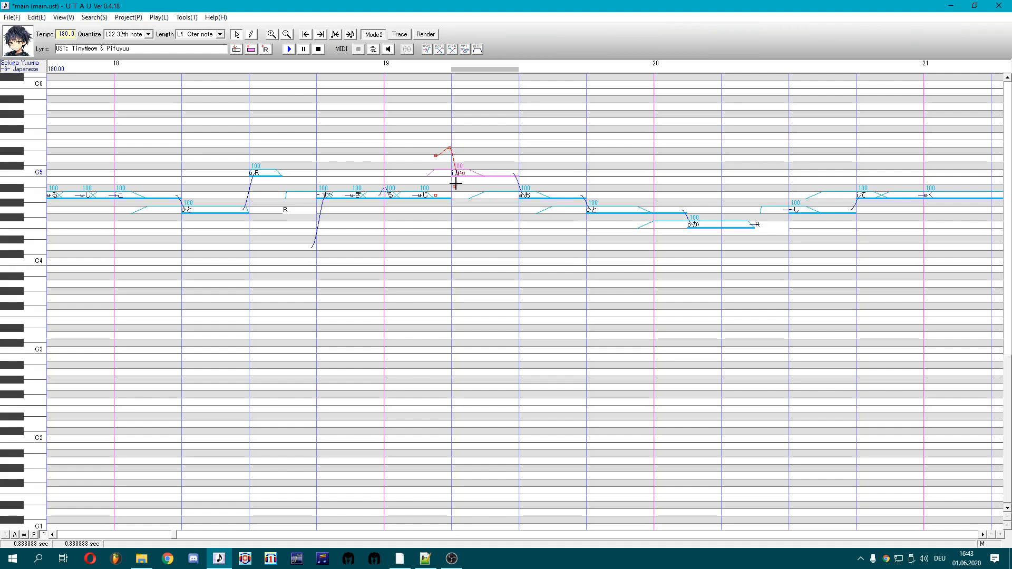
Dip the か note's pitch curve to about A#4 before returning to C5, and play back the surrounding notes
drag(456, 183, 469, 188)
right_click(477, 172)
click(479, 177)
drag(563, 225, 374, 227)
key(space)
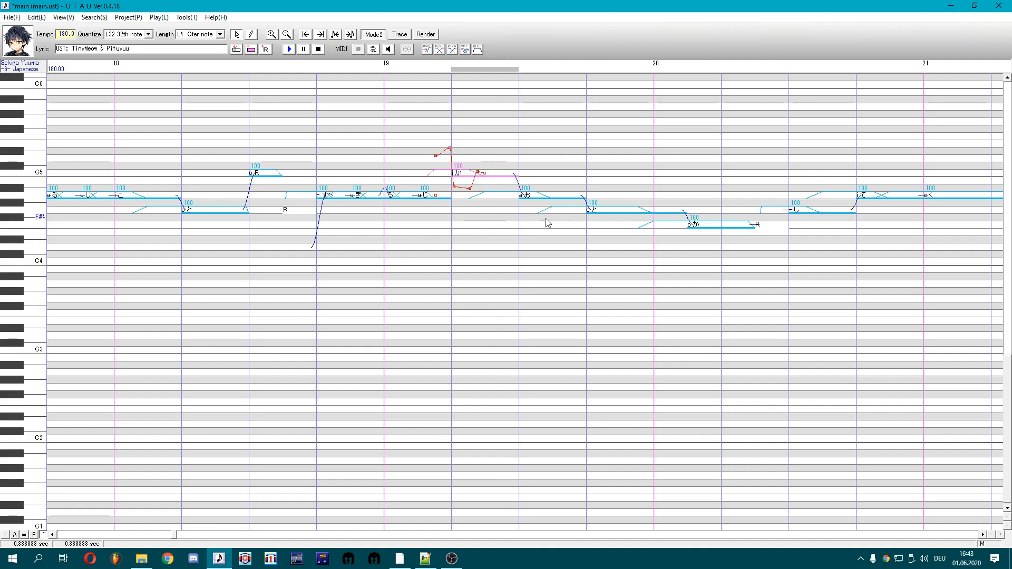
Add control points to the お note after か, holding its pitch near A#4 before it settles on A4
click(526, 195)
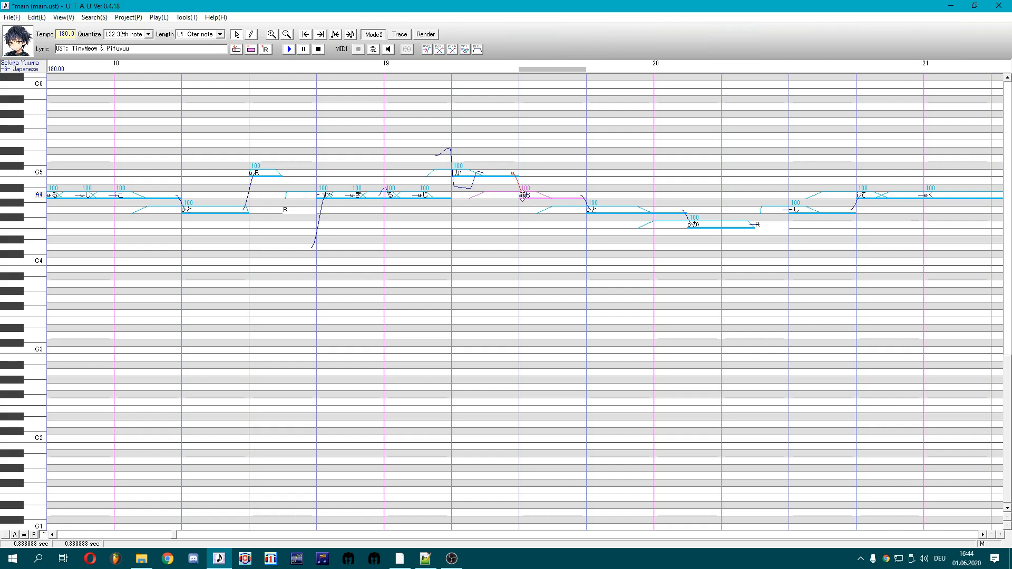
drag(530, 225, 611, 243)
click(982, 536)
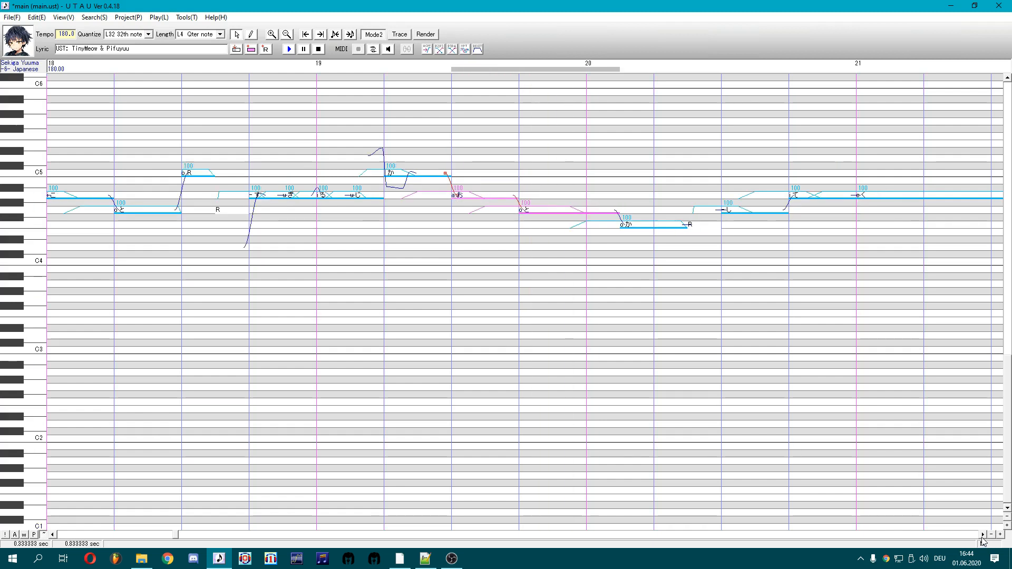
click(990, 535)
click(989, 536)
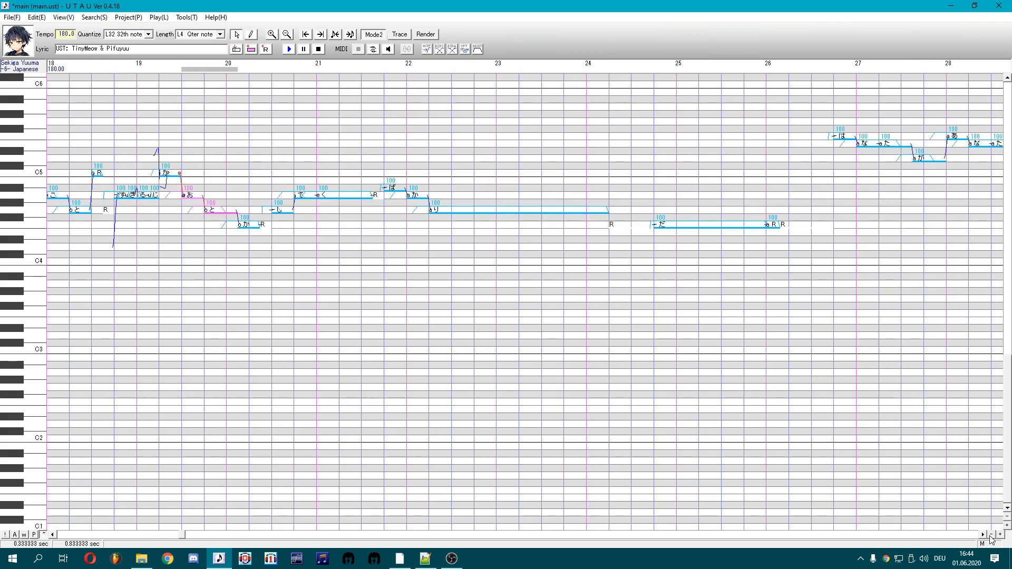
click(999, 535)
click(999, 535)
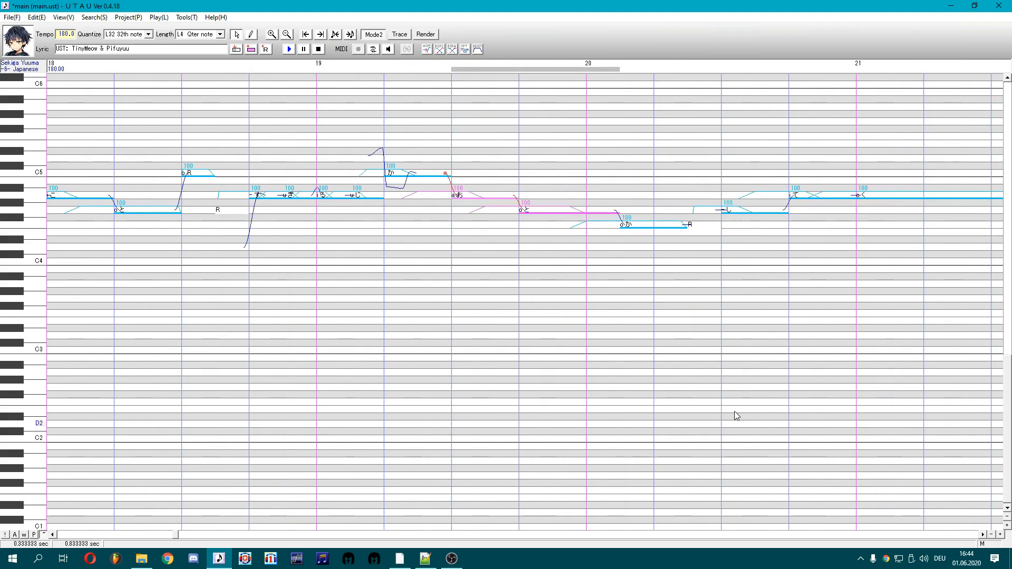
right_click(474, 195)
click(500, 255)
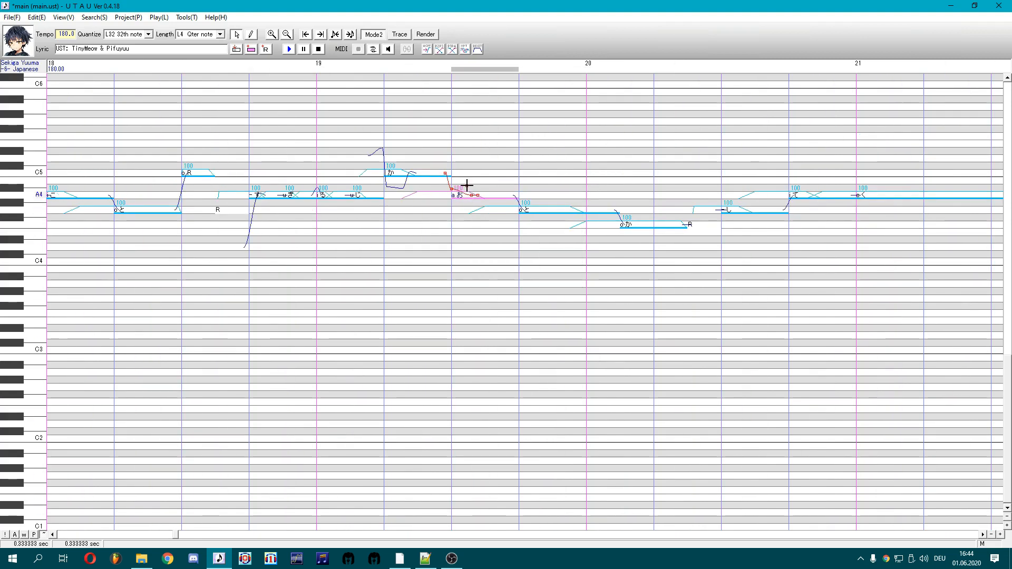
drag(467, 185, 467, 185)
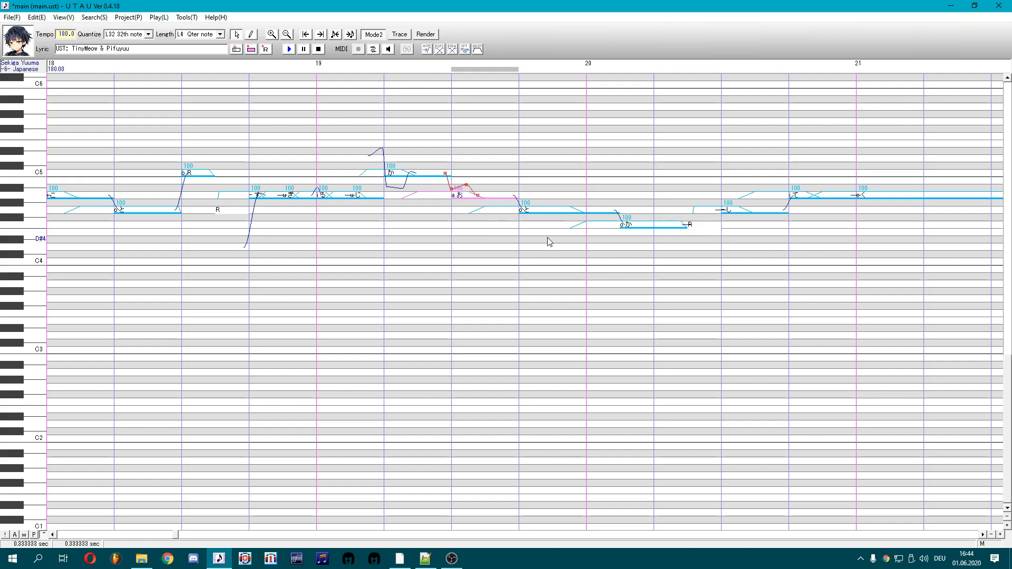
Play back the notes from か through と and reselect the お note
drag(540, 231, 432, 220)
key(space)
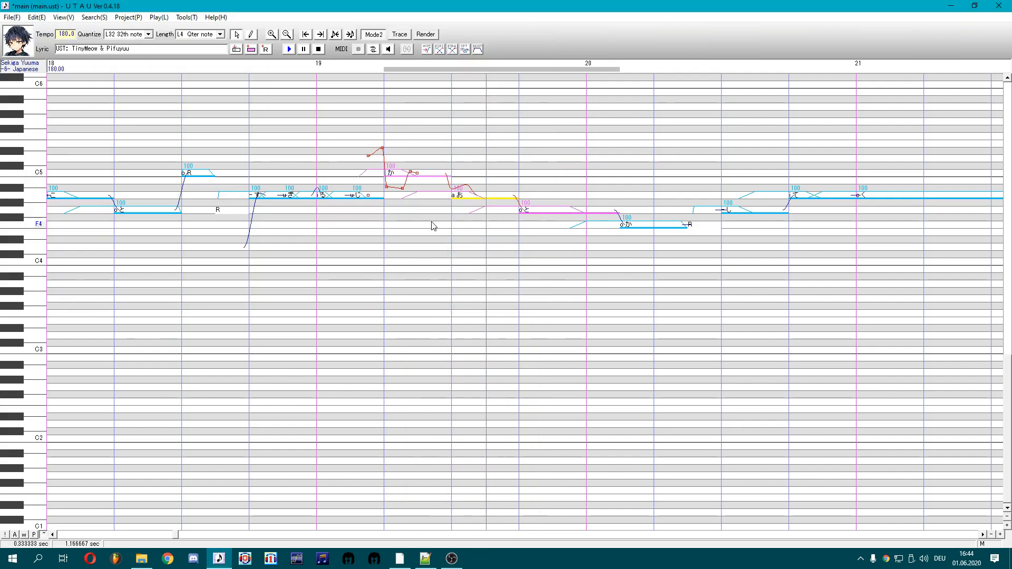
click(457, 194)
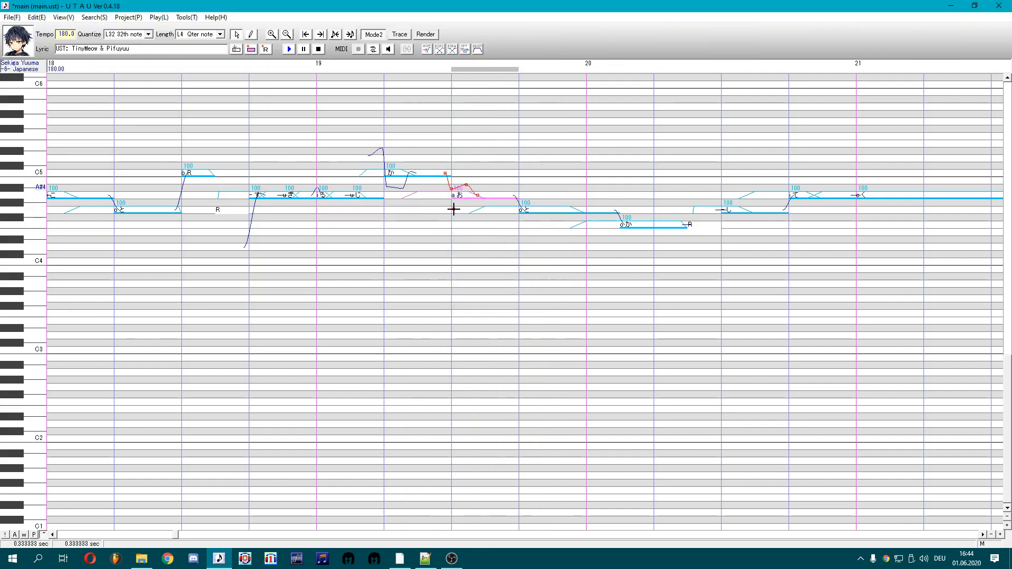
Lower the middle control points of the お note's pitch curve to about G4 and play back す through と
drag(452, 189, 466, 210)
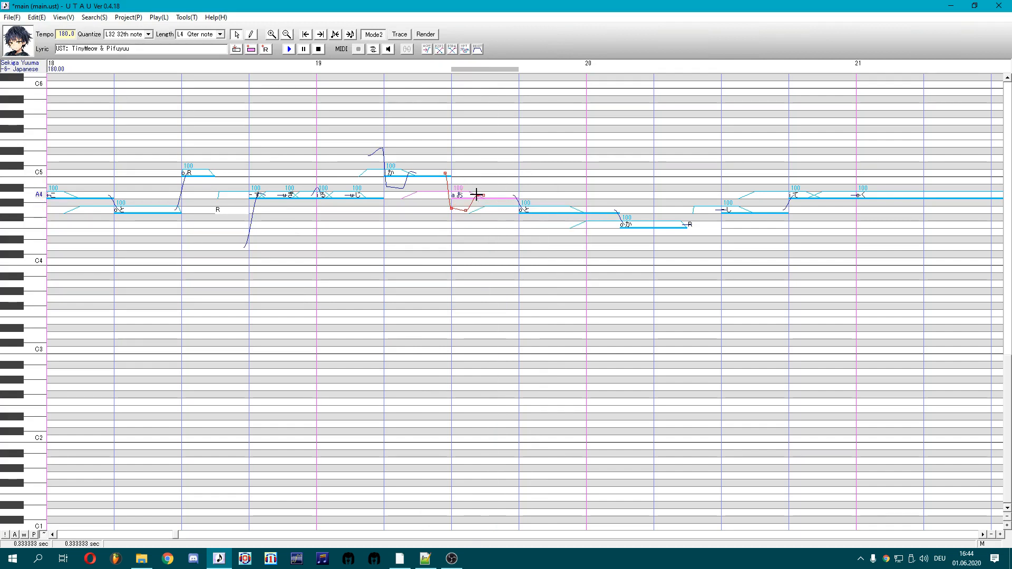
drag(582, 242, 271, 220)
key(space)
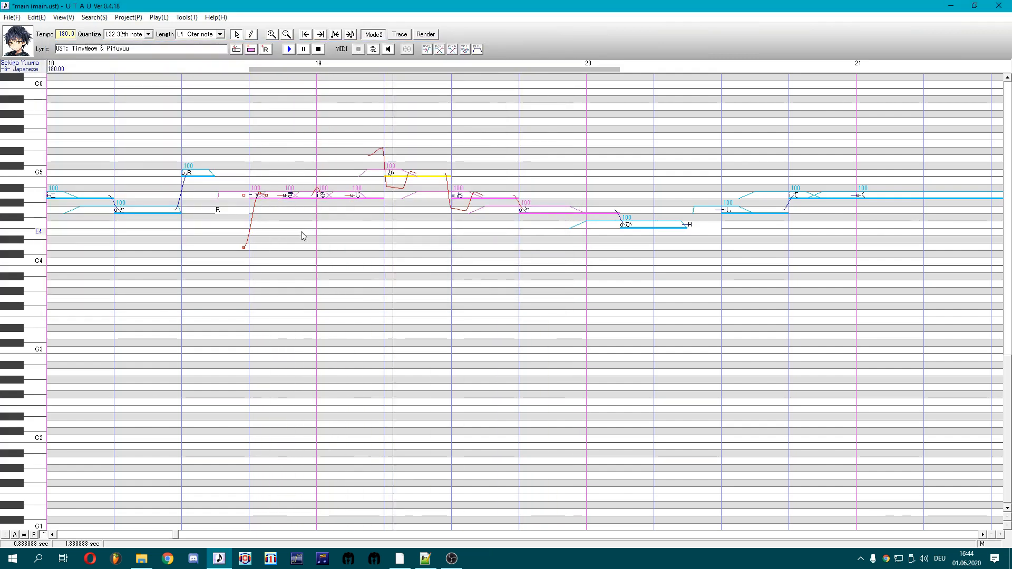
Move the starting control point of the お note's pitch curve slightly earlier and play back か through と
click(474, 234)
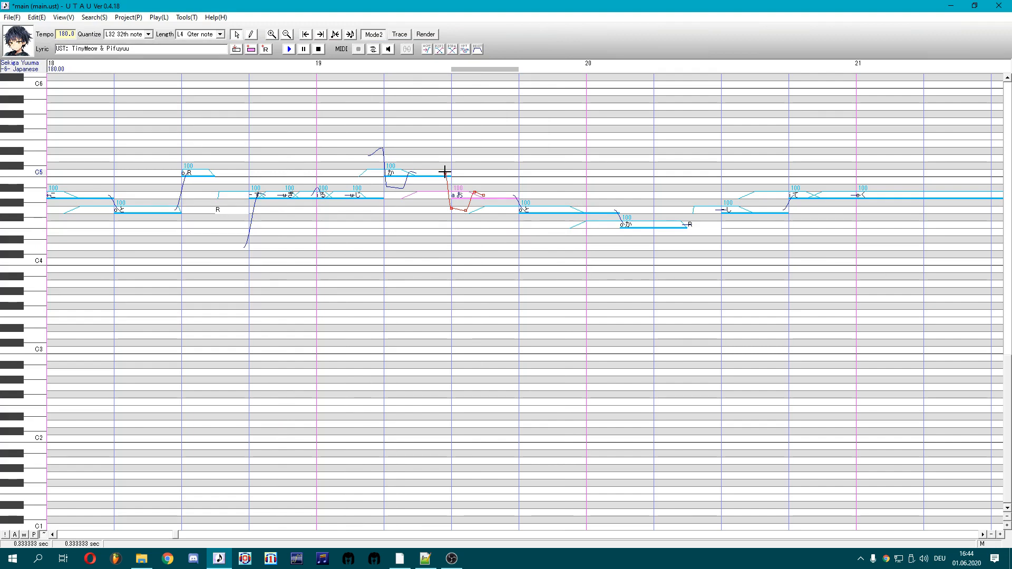
drag(445, 173, 443, 173)
drag(553, 236, 437, 224)
key(space)
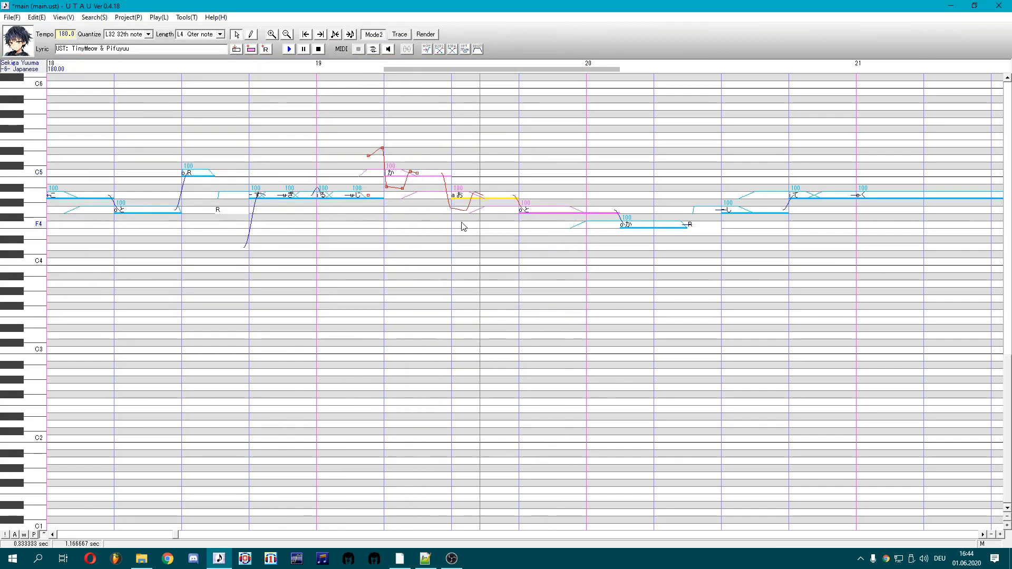
Add control points to the と note after お, dipping its pitch to about A#3, rising to about F4 and settling on G4
click(535, 233)
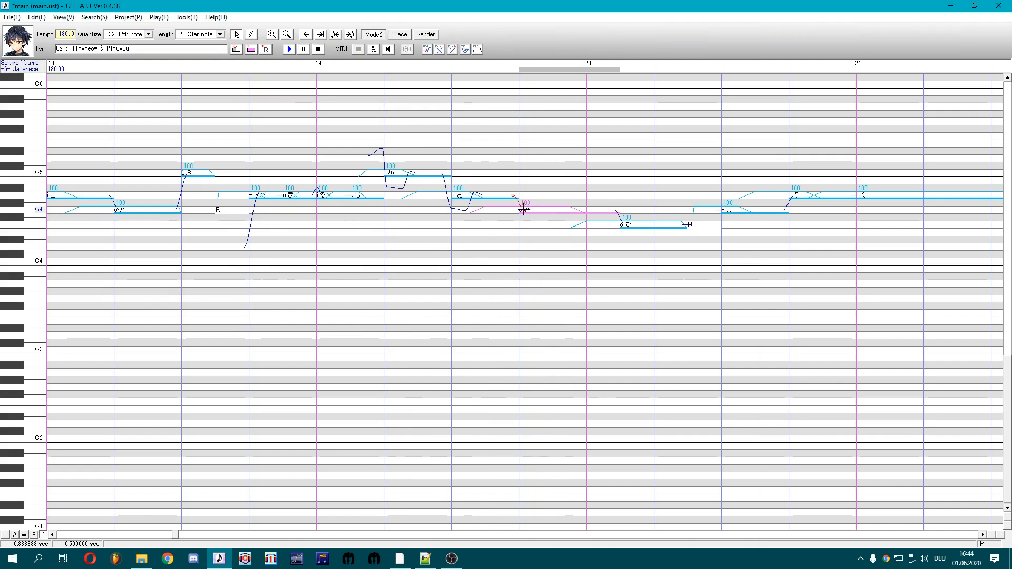
drag(663, 242, 556, 227)
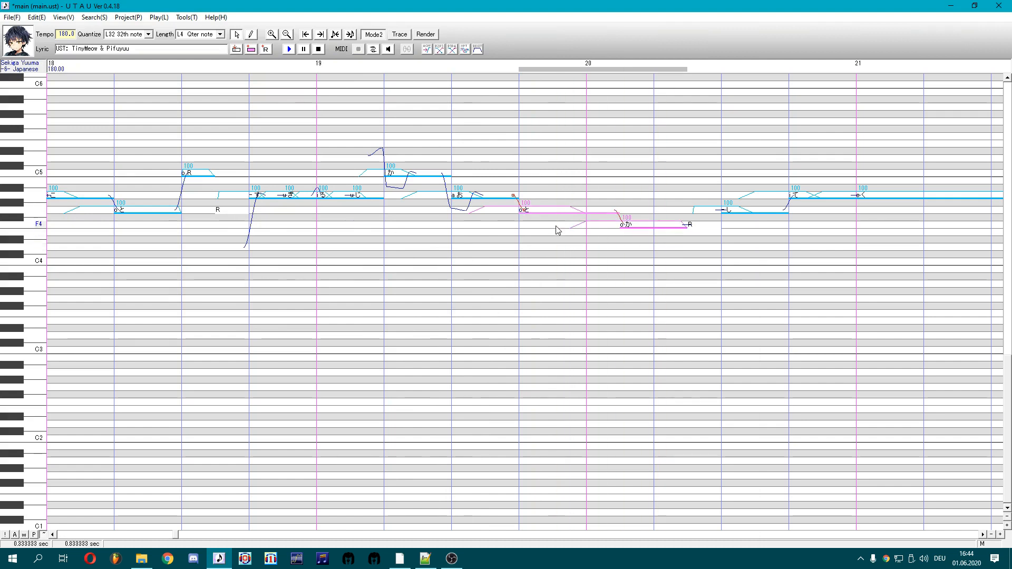
click(552, 225)
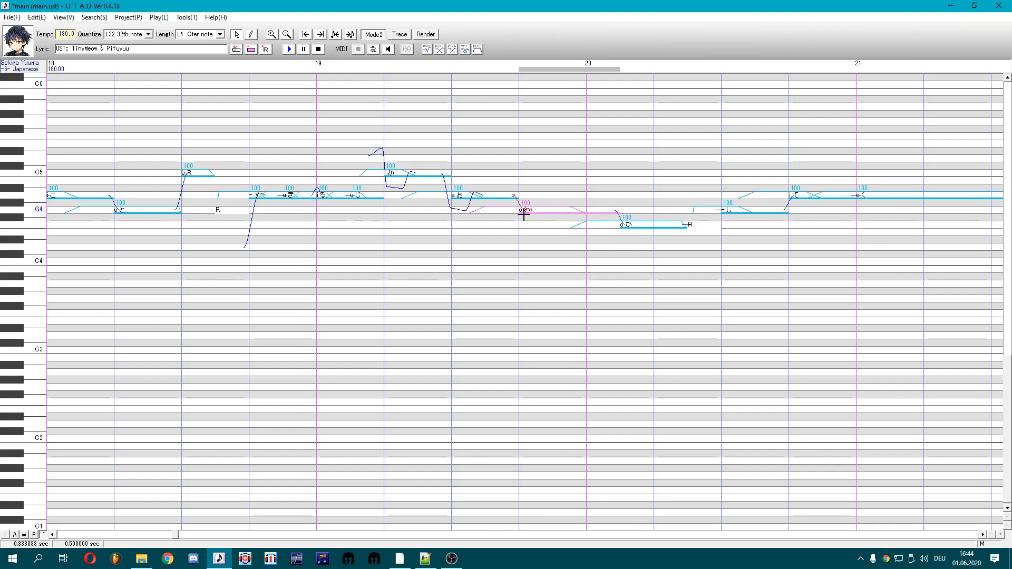
drag(519, 276, 519, 274)
right_click(529, 210)
click(531, 215)
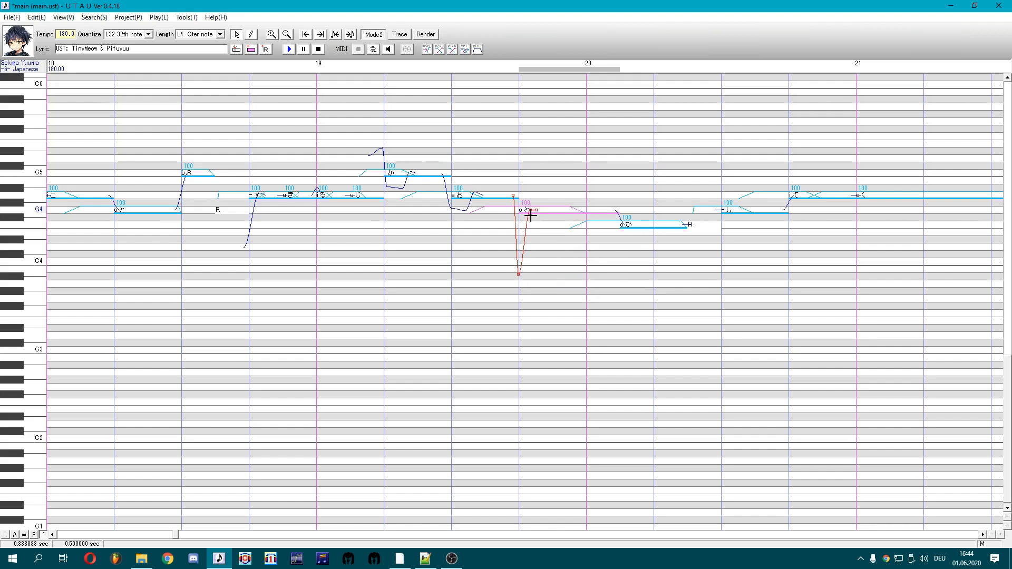
drag(539, 211, 541, 228)
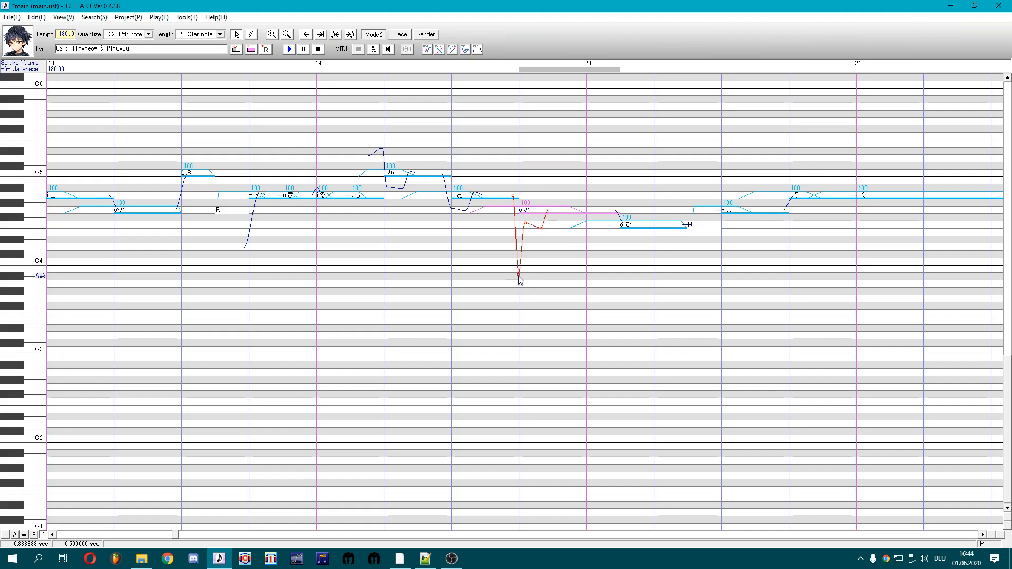
Play back the notes from す through the か in measure 20
click(630, 240)
drag(633, 244, 323, 225)
key(space)
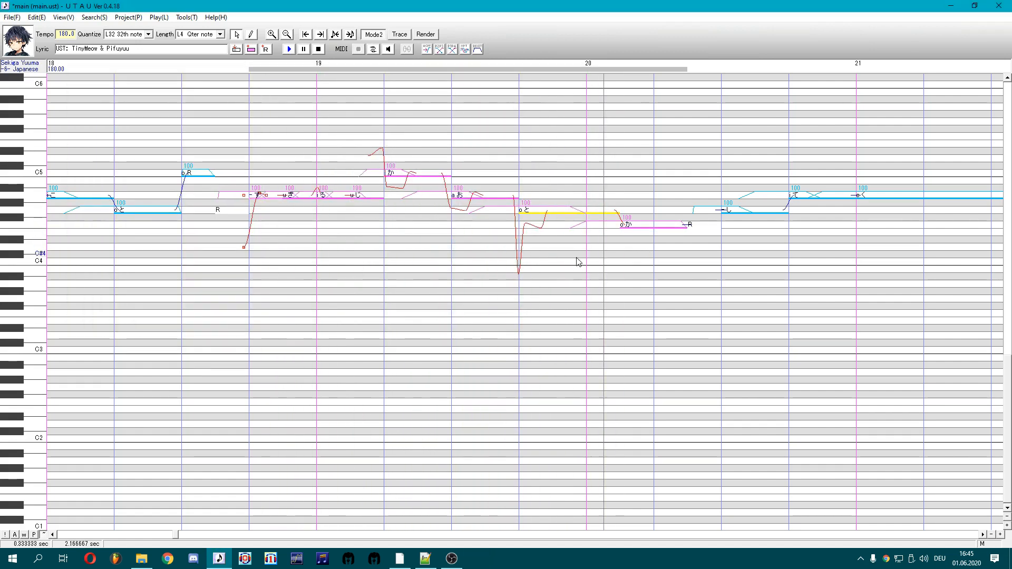
Add a control point near the end of the と note's pitch curve and raise it slightly above G4 before the curve settles
click(625, 226)
click(548, 210)
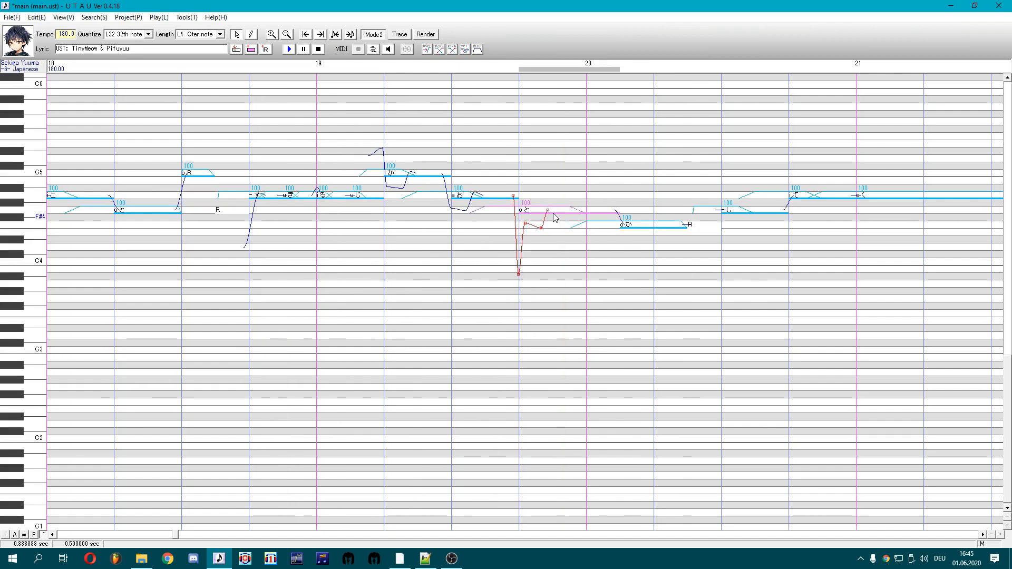
right_click(551, 211)
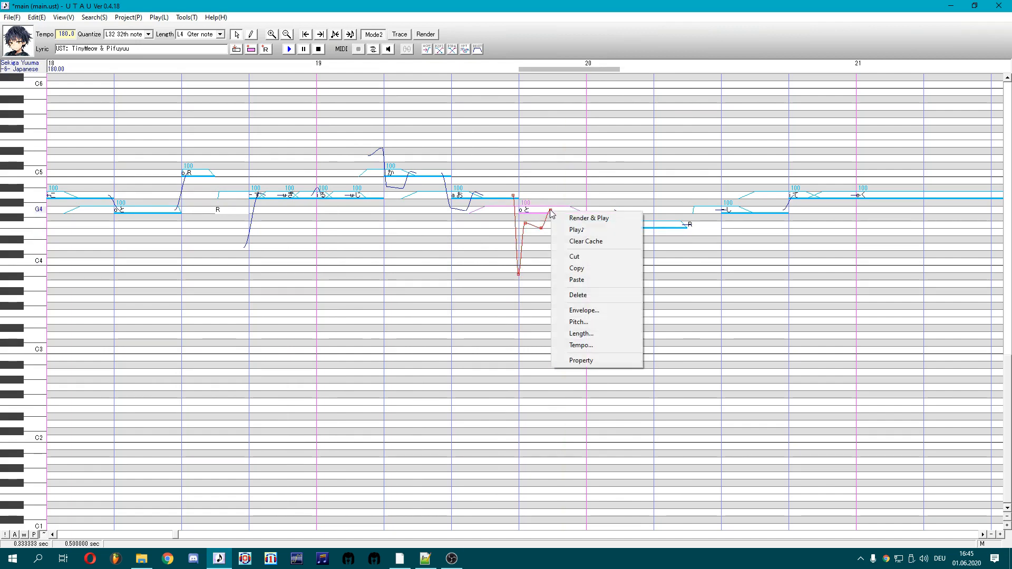
right_click(550, 210)
key(a)
drag(550, 209, 550, 206)
click(659, 261)
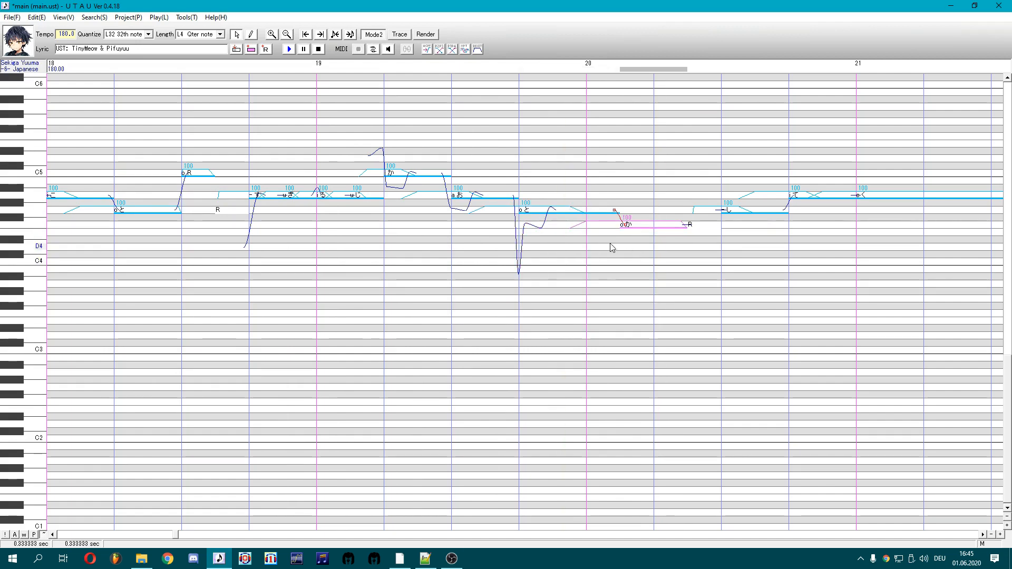
click(559, 213)
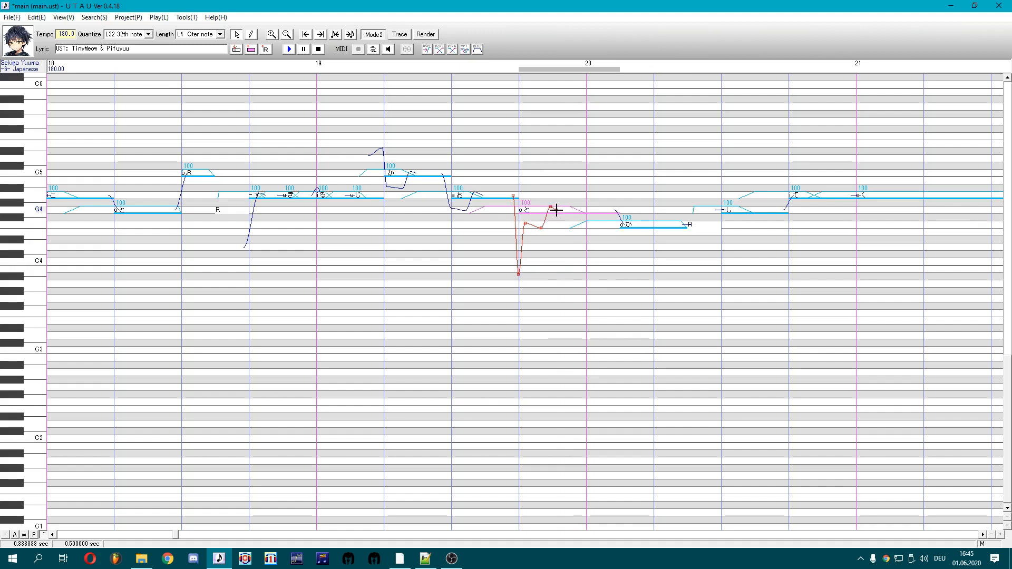
Move the pitch transition into the か note earlier, to about the start of measure 20, and play back と and か
click(627, 226)
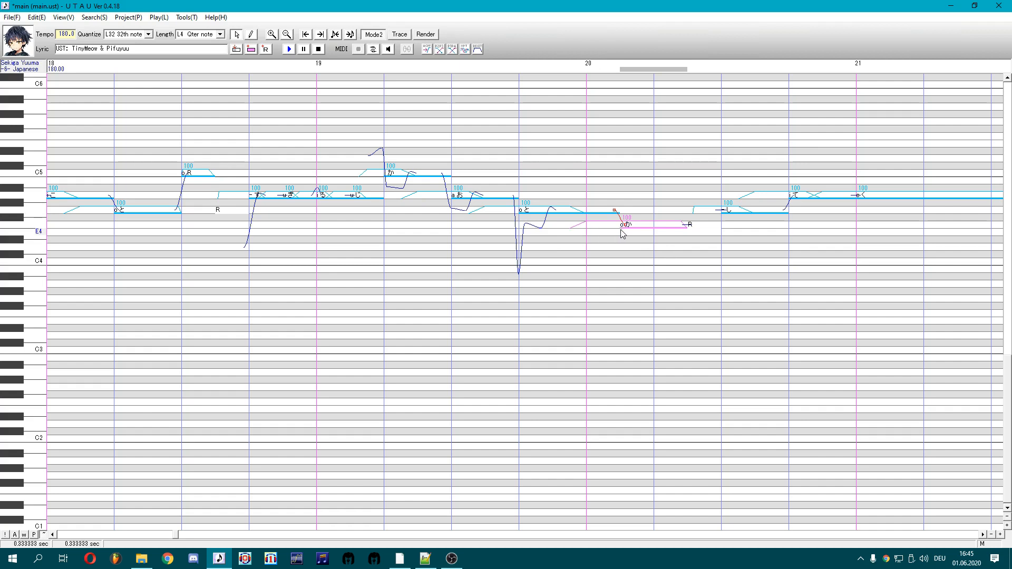
drag(580, 215, 589, 234)
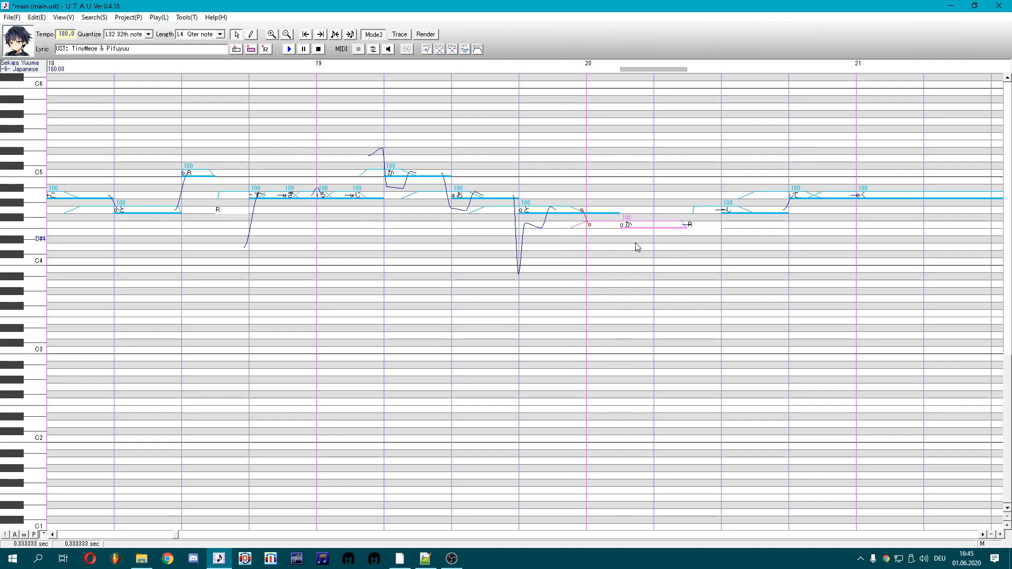
drag(648, 242, 564, 236)
key(space)
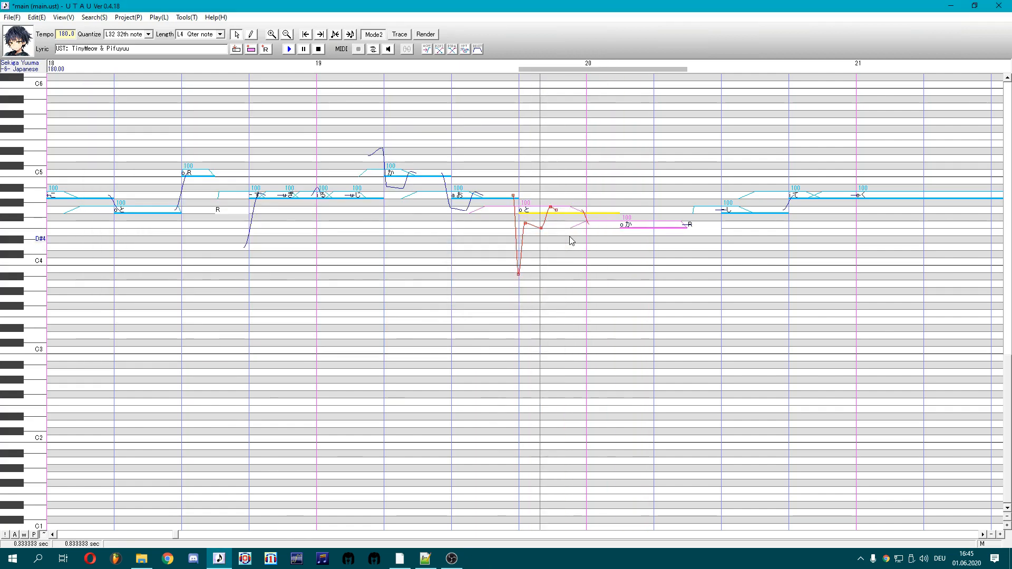
Add vibrato with a 160 ms cycle to the か note in measure 20, extend it over the whole note and deepen it
click(648, 235)
key(ctrl+p)
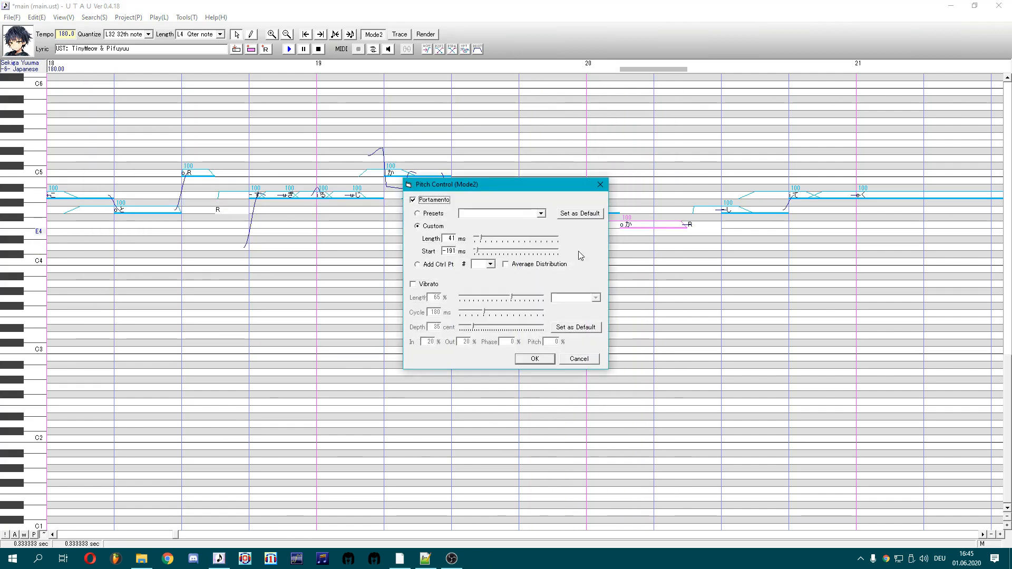
click(435, 284)
drag(482, 312, 477, 312)
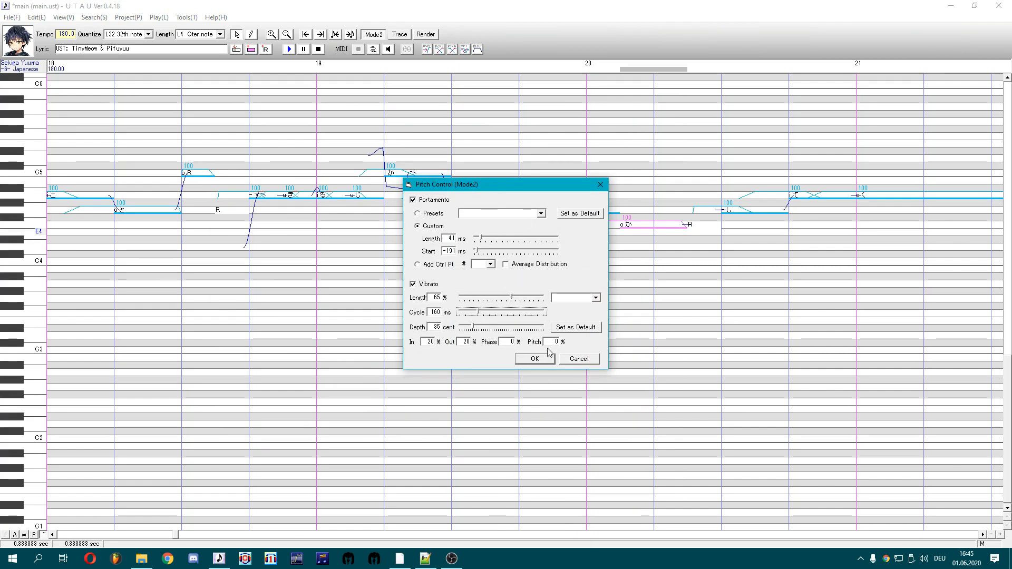
click(534, 359)
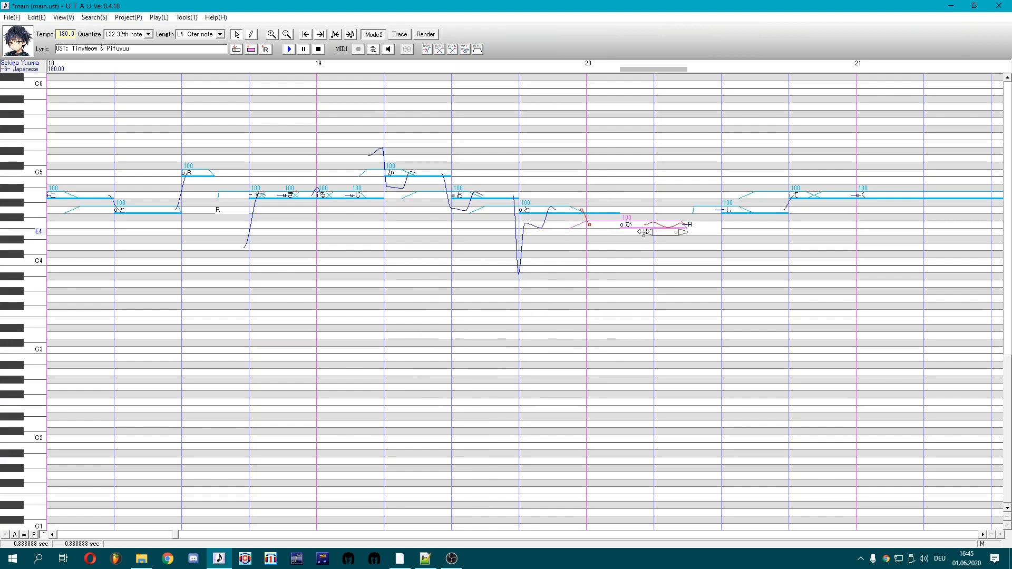
mouse_move(643, 235)
mouse_down()
mouse_move(602, 236)
mouse_move(641, 238)
mouse_up()
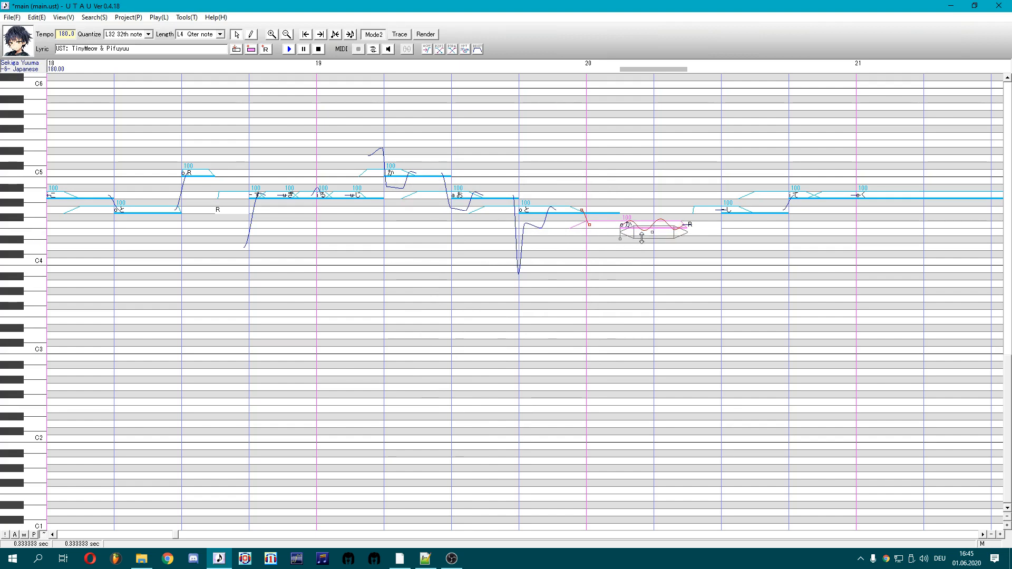
Look up the voicebank's 息 breath aliases in the voice configurations for the rest after か
double_click(693, 225)
key(Return)
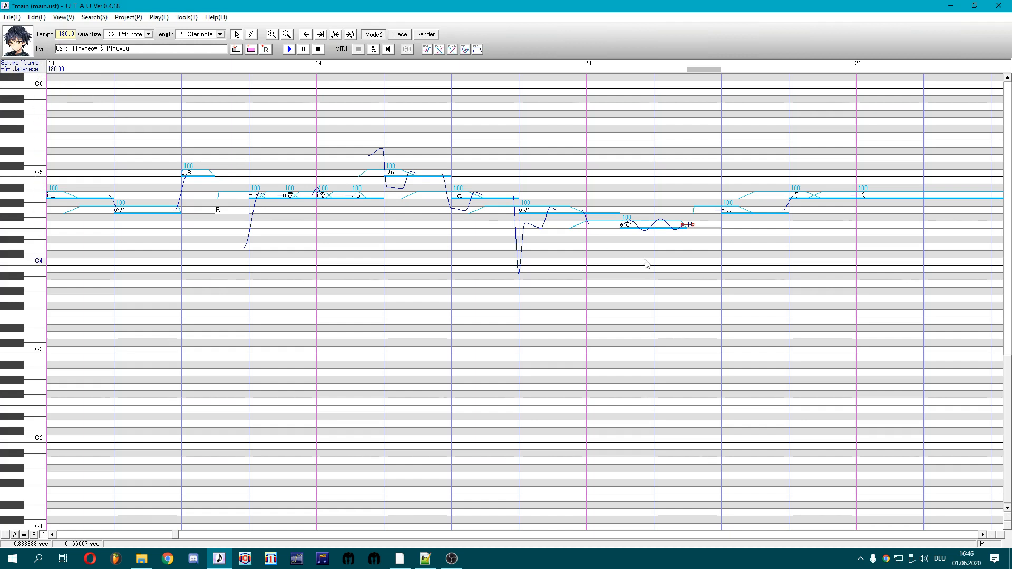
drag(645, 260, 722, 252)
click(708, 248)
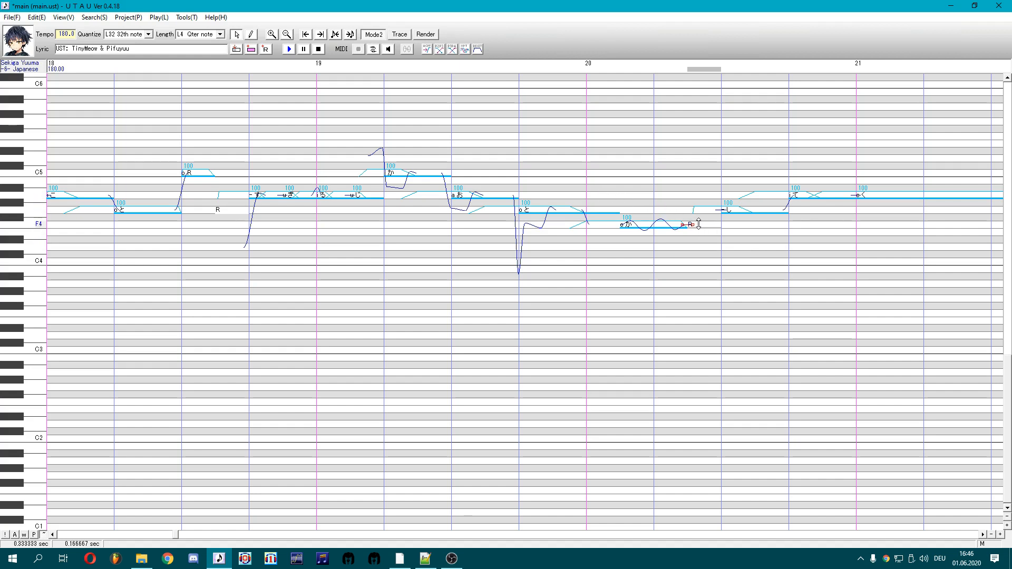
click(187, 17)
click(207, 31)
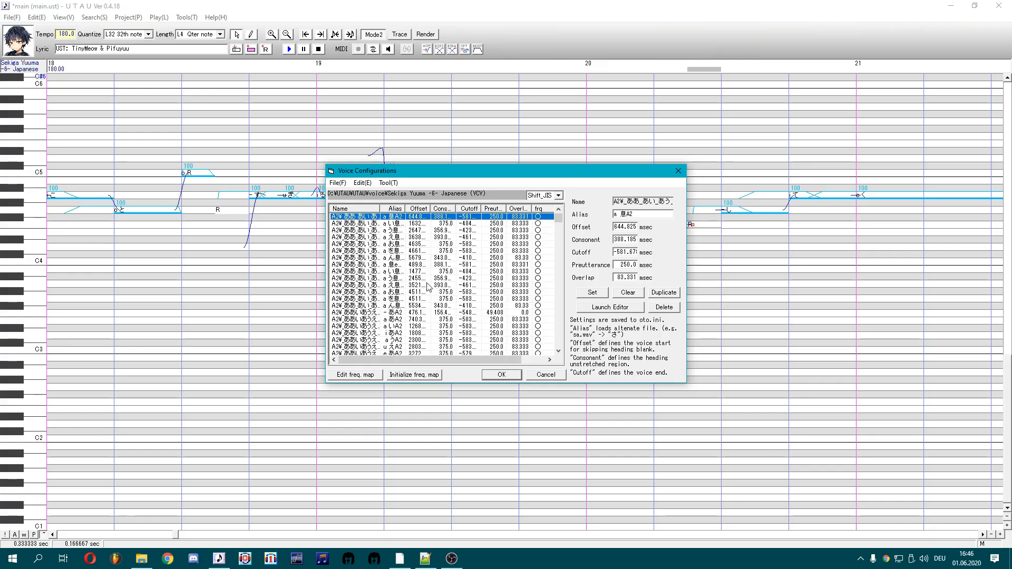
click(408, 271)
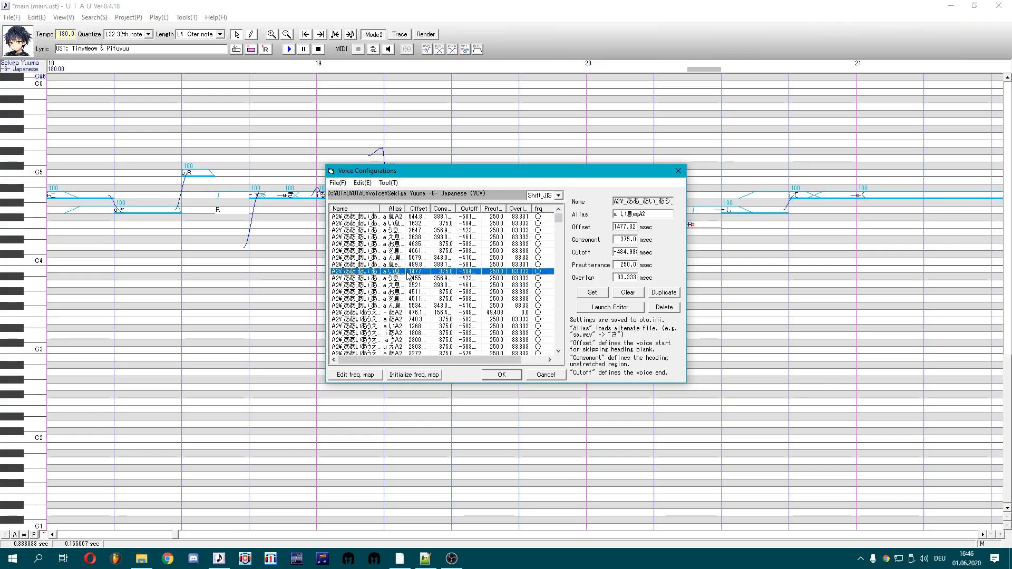
click(632, 214)
click(680, 172)
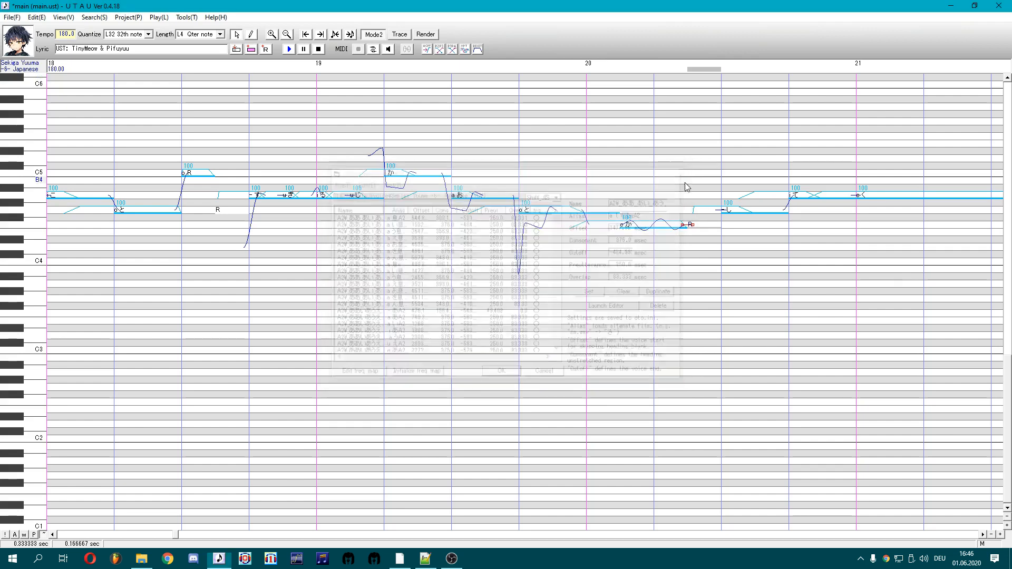
Change the lyric of the rest after か to the breath alias "a 息"
double_click(701, 226)
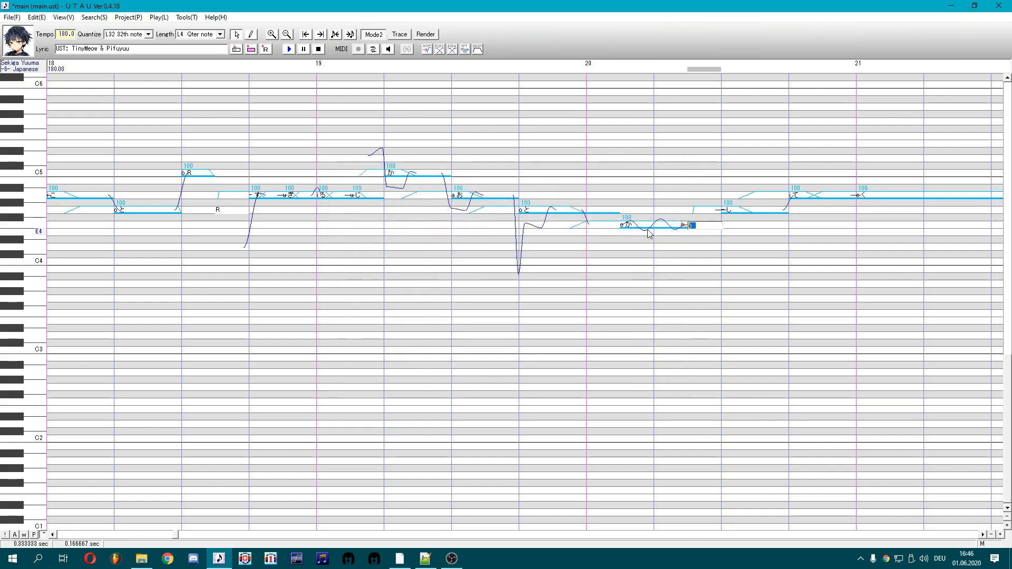
text(a 息)
click(690, 244)
Edit the modulation in the note properties of the range from す through 息
drag(700, 232, 252, 207)
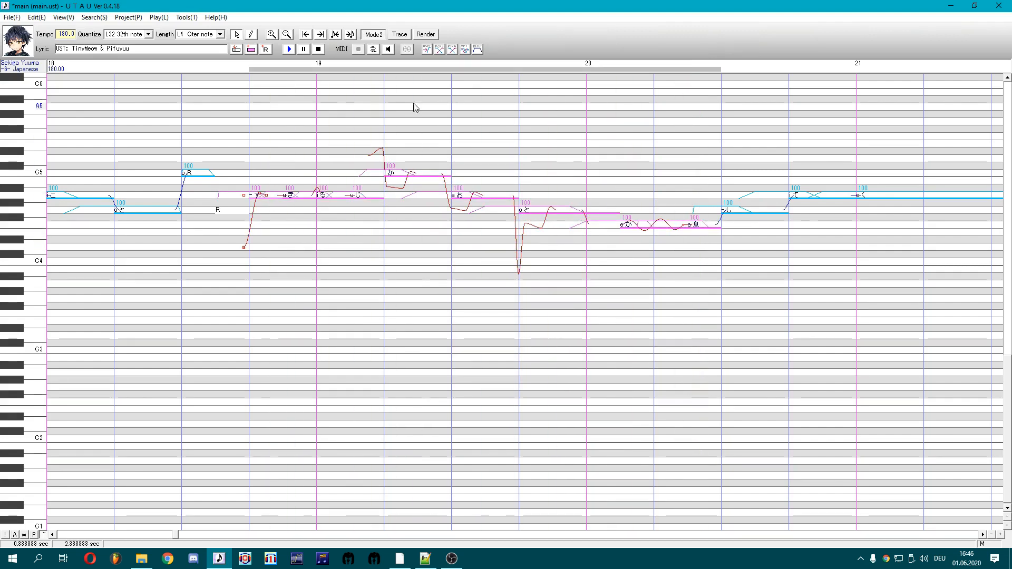
right_click(656, 225)
click(698, 337)
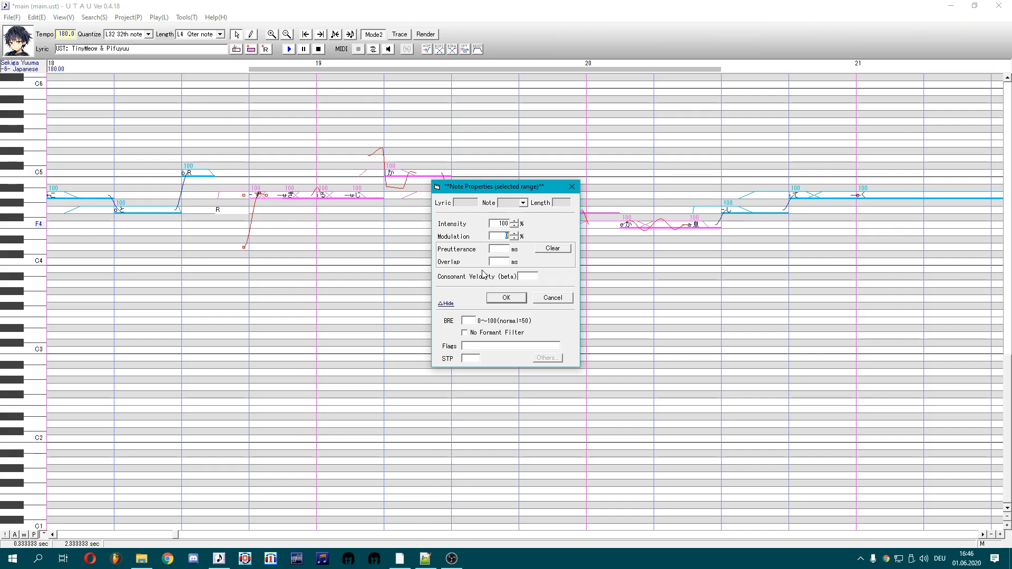
click(505, 298)
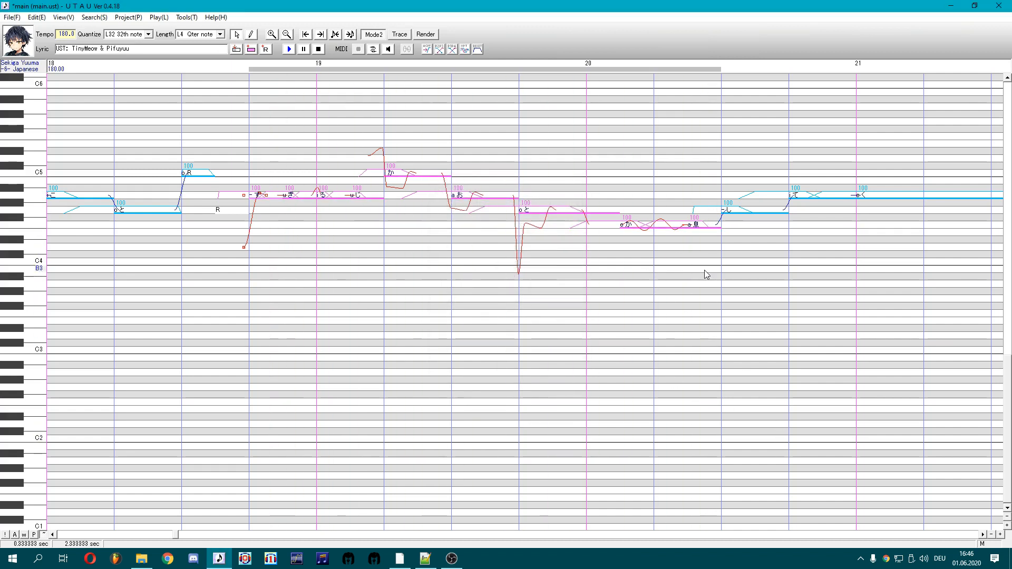
Crossfade the envelopes of the notes か through し and play back す through 息
click(709, 227)
drag(743, 237, 621, 208)
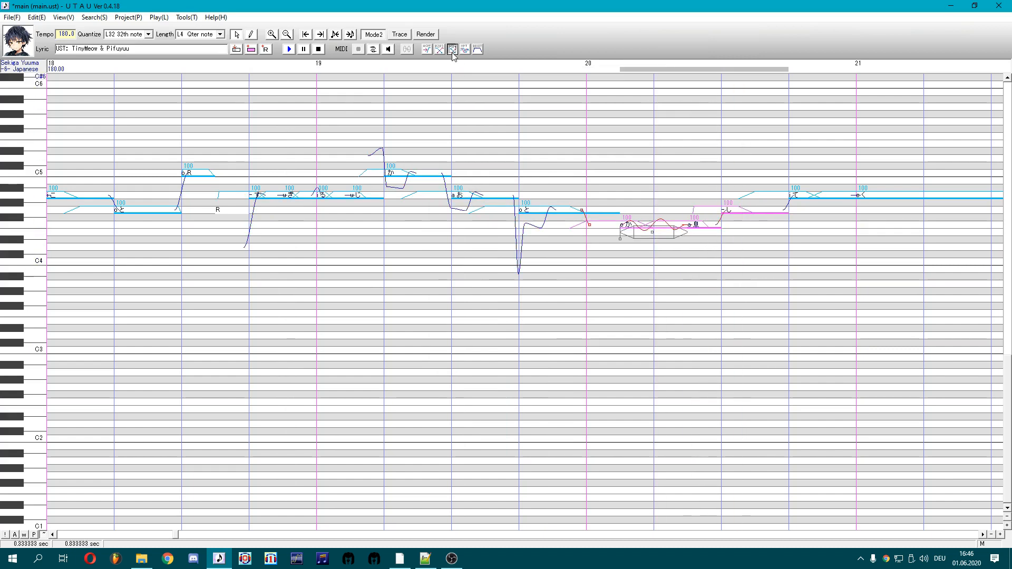
mouse_move(701, 240)
mouse_down()
mouse_move(271, 226)
mouse_move(694, 242)
mouse_up()
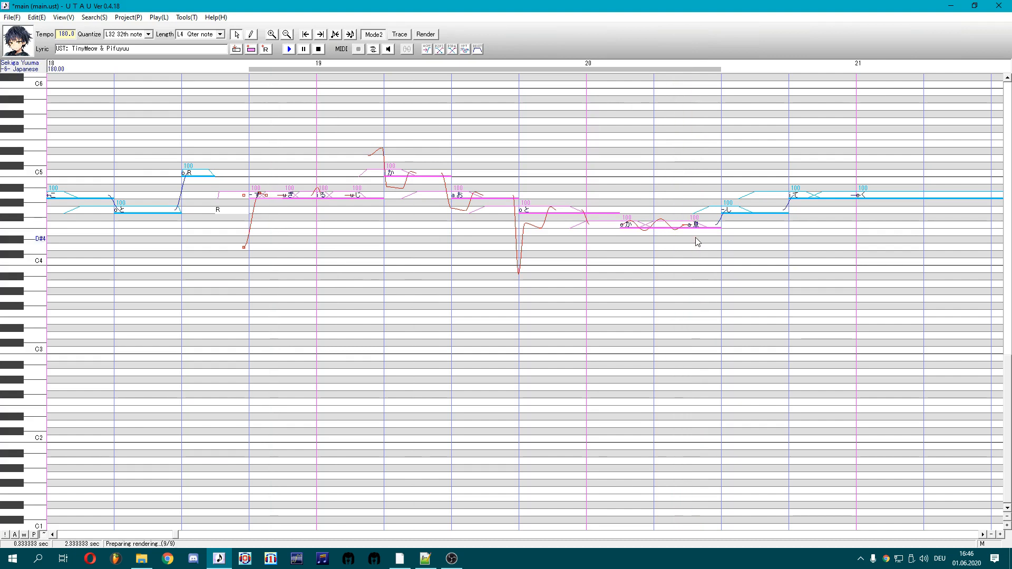
key(space)
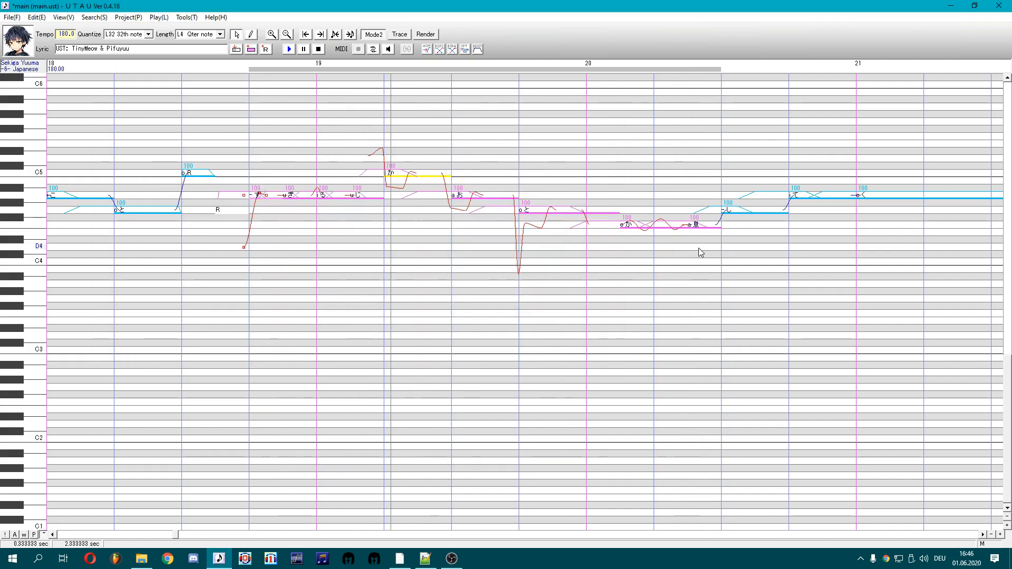
Raise the 息 breath note to A4 and crossfade the envelopes of と through 息
click(700, 232)
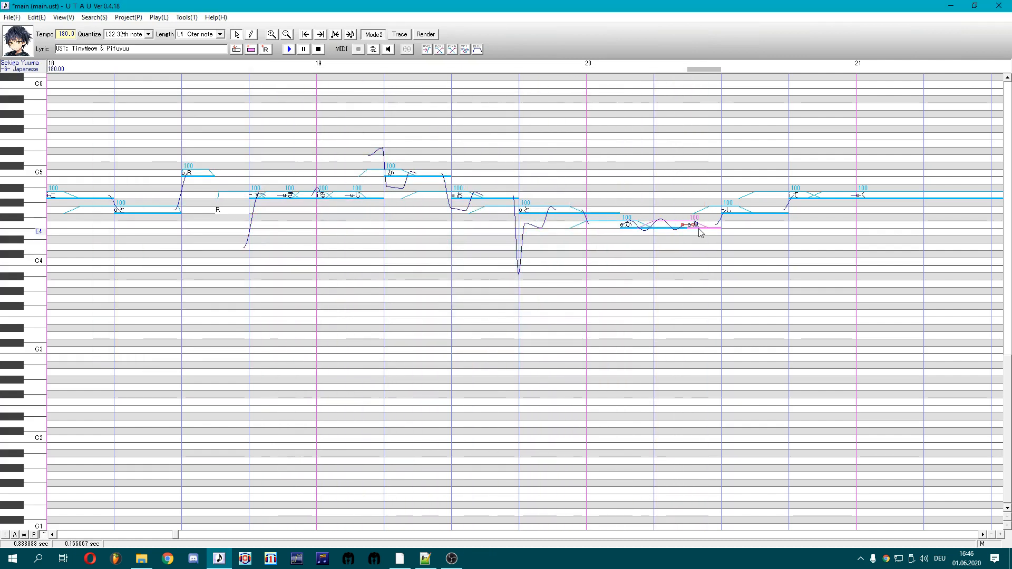
drag(700, 232, 593, 198)
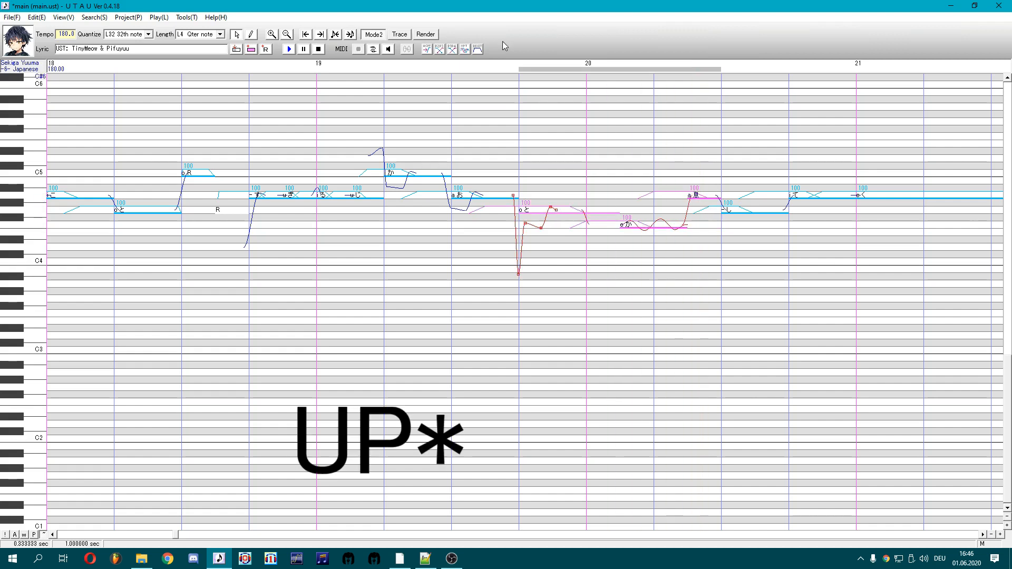
click(453, 49)
Examine the waveform and timing markers of the "a 息A4" sample used by the breath note
click(710, 229)
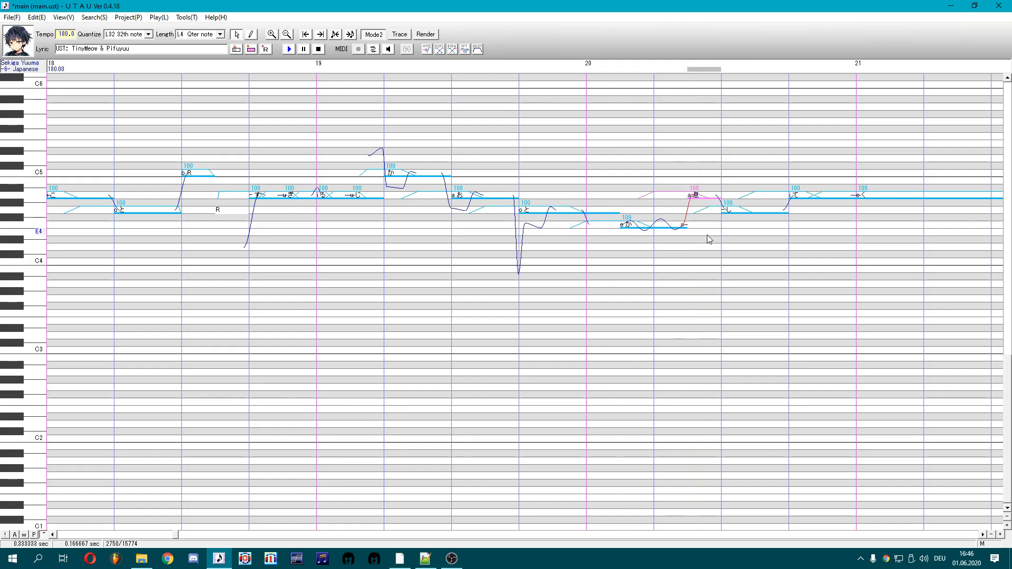
key(ctrl+f)
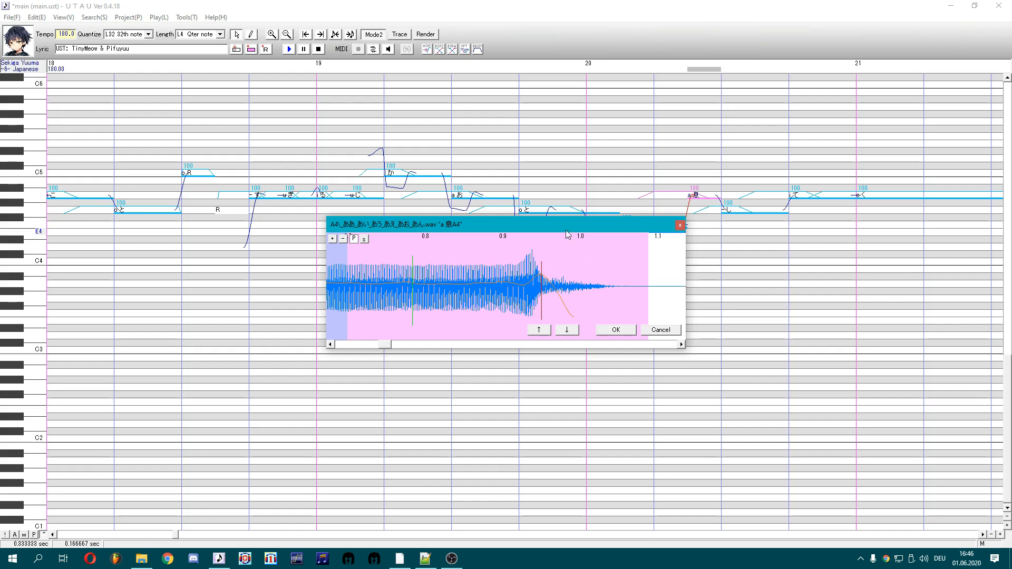
drag(568, 235, 404, 197)
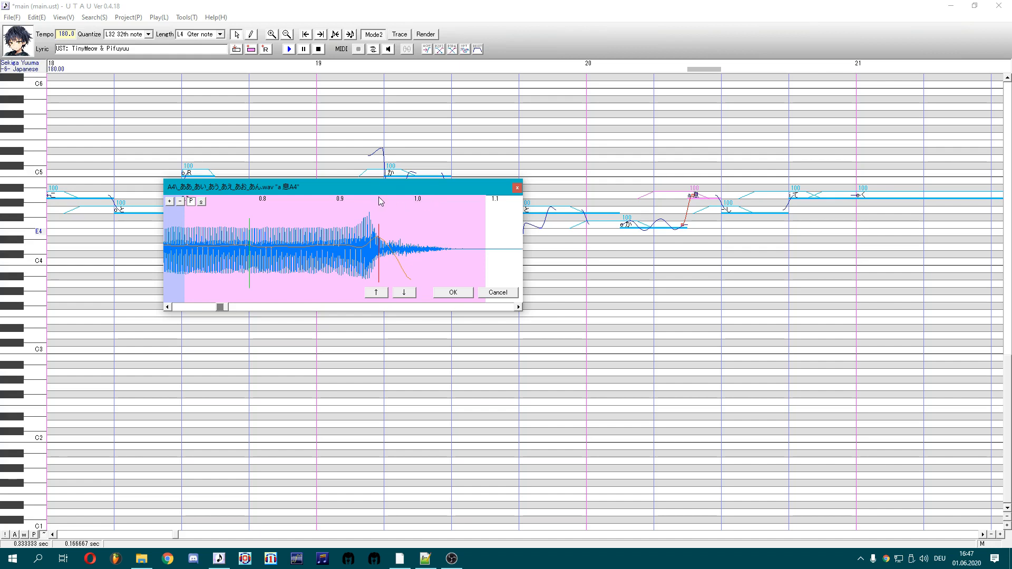
click(456, 297)
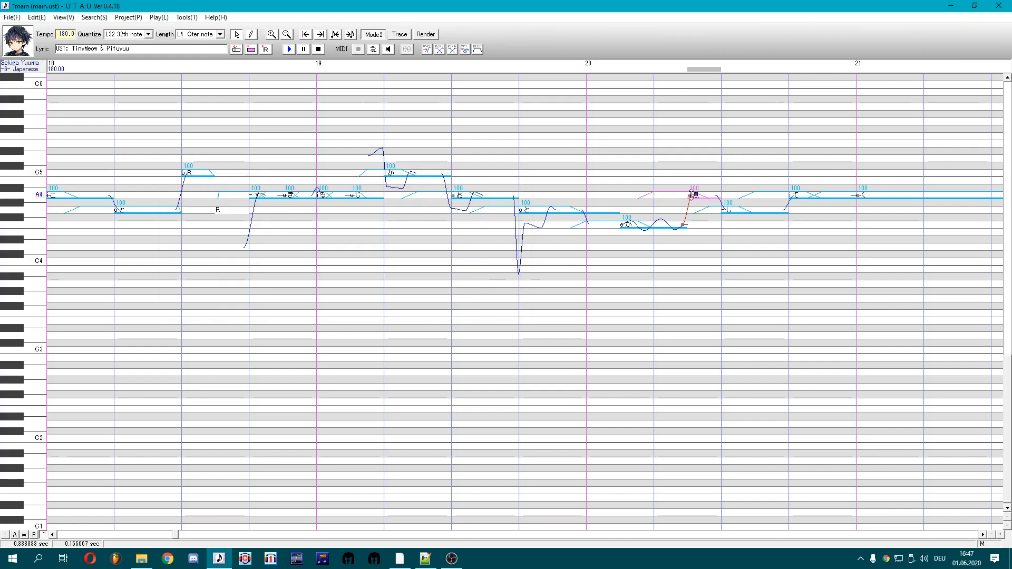
Play back the phrase from the a 息 breath note onward and shorten that breath to leave a short rest before し
drag(696, 208, 285, 206)
key(space)
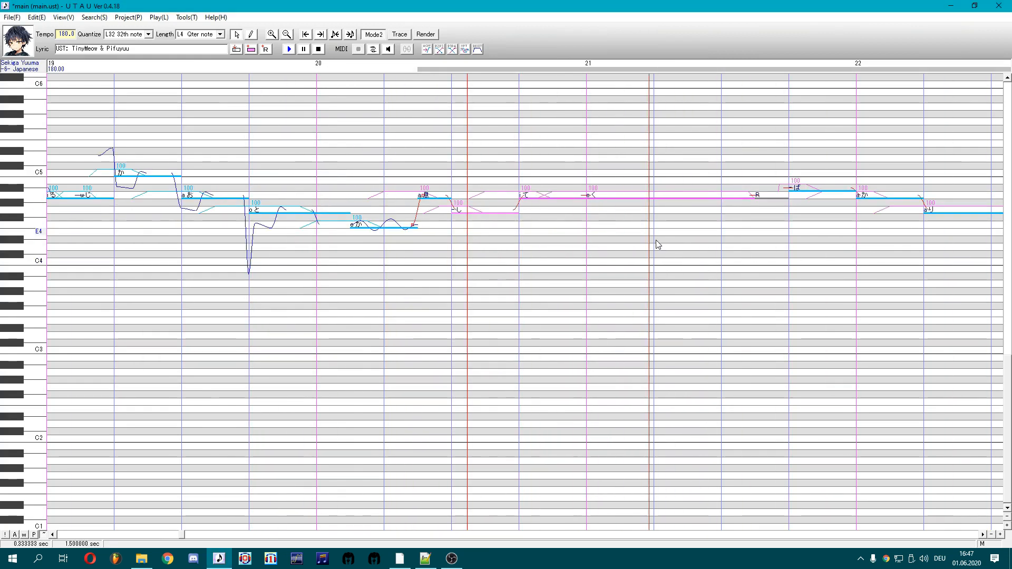
click(499, 226)
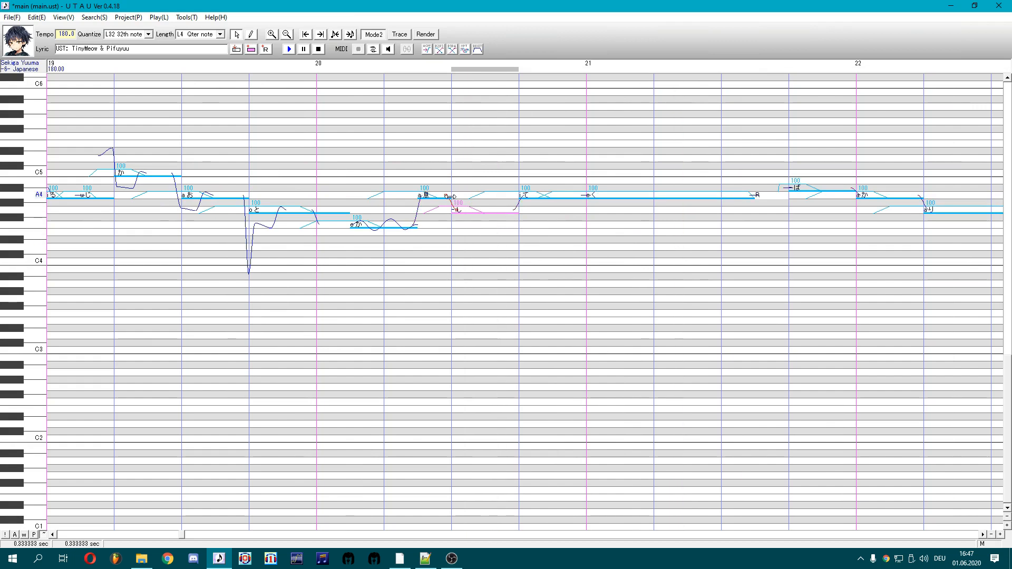
drag(450, 196, 434, 197)
Shape the pitch curve of し with a dip to about C4, a short hold near F#4 and a rise to G4, and play it back with て
click(464, 212)
right_click(457, 210)
click(460, 215)
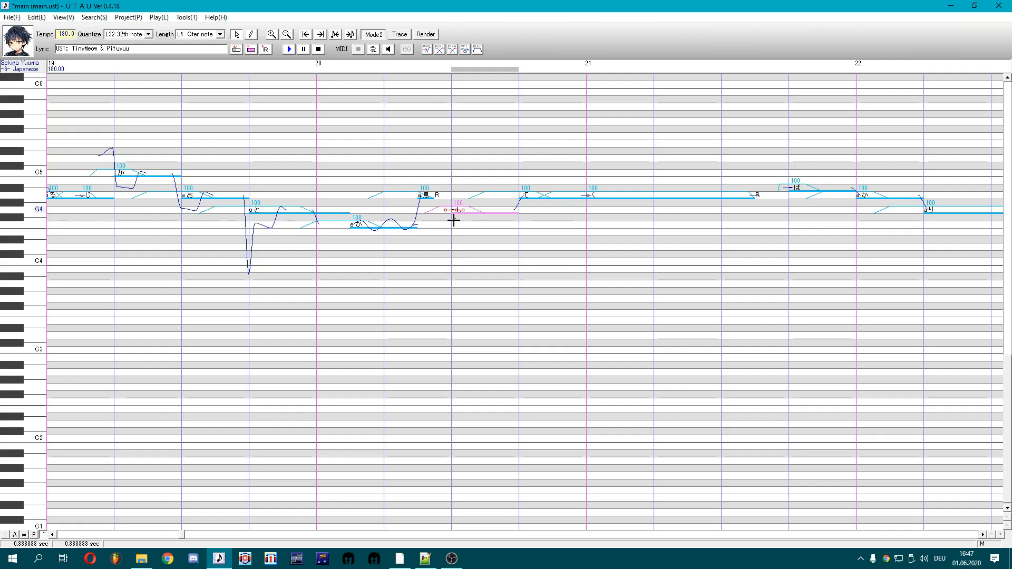
drag(450, 257, 451, 258)
mouse_move(462, 210)
mouse_down()
mouse_move(457, 226)
mouse_move(473, 211)
mouse_up()
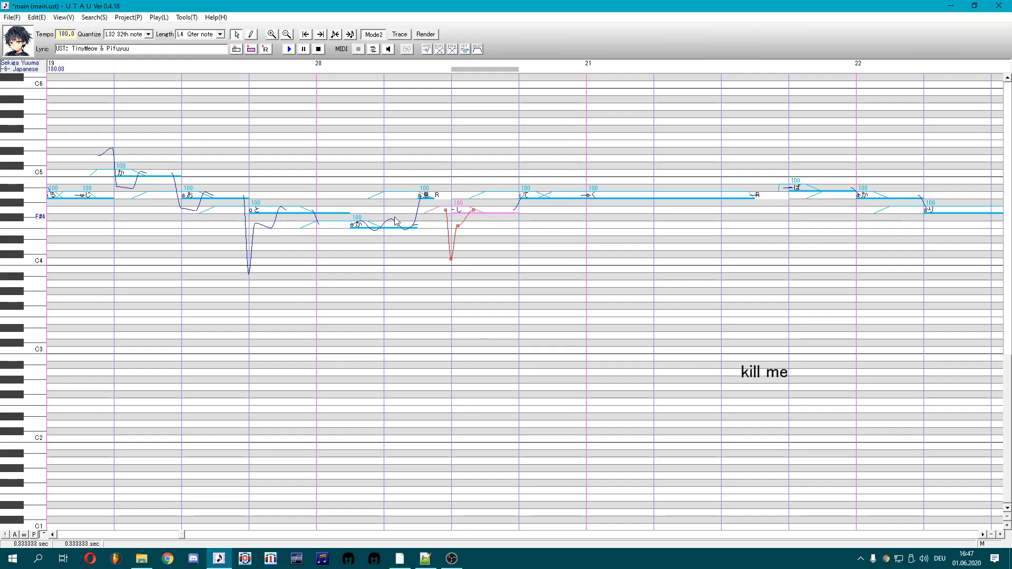
right_click(469, 207)
click(485, 210)
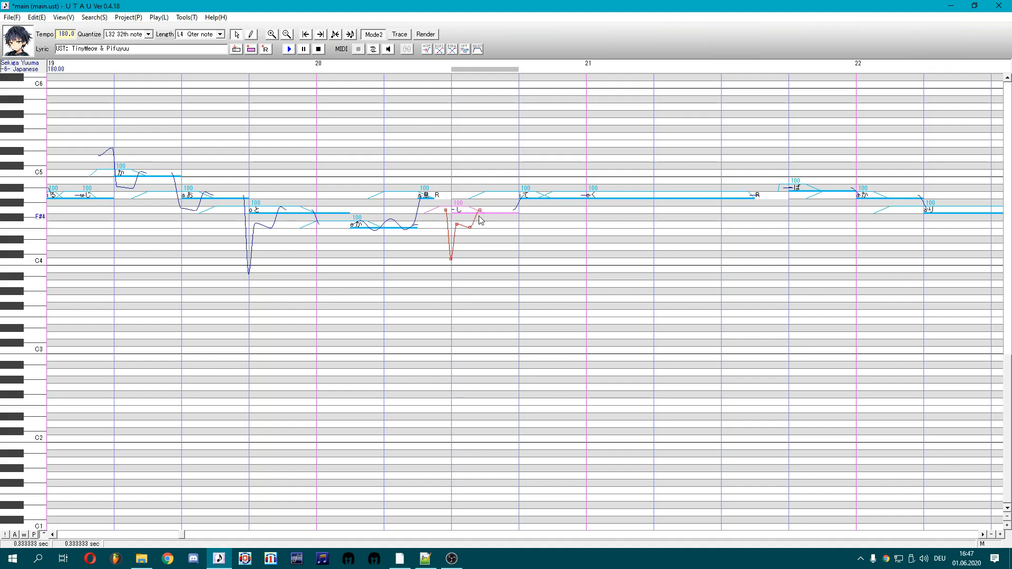
right_click(474, 205)
click(488, 212)
key(shift+Right)
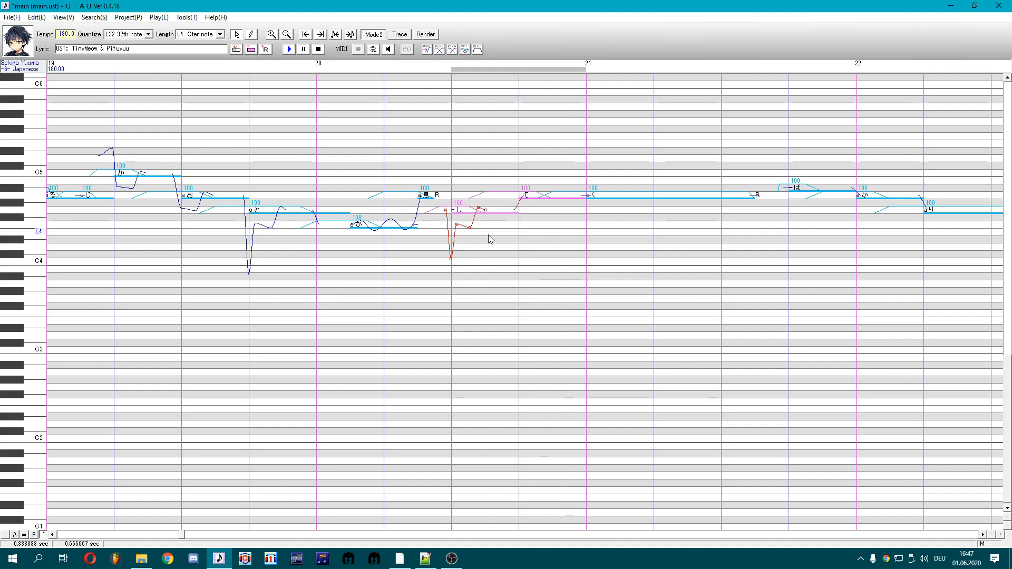
key(space)
Shift the pitch slide into て later, so it rises from G4 to A4 after the note has started
click(553, 215)
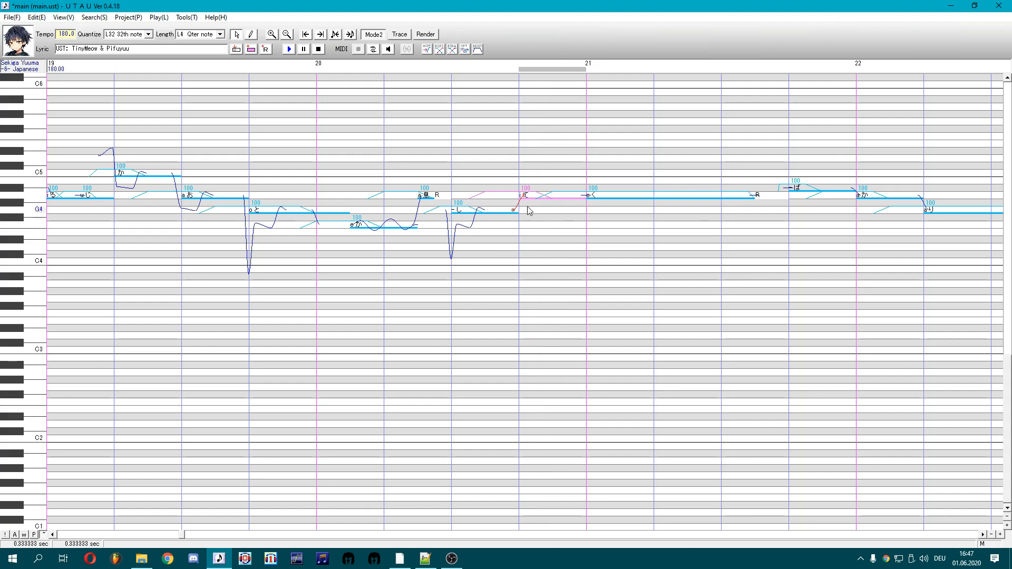
drag(524, 195, 543, 195)
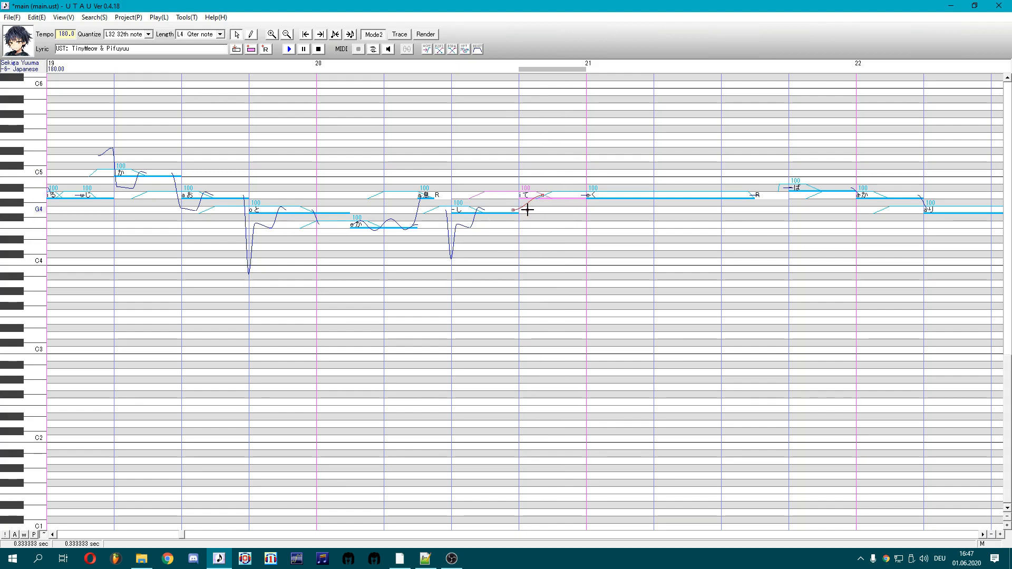
drag(535, 210, 535, 211)
Shape the pitch curve of く with a dip to about D#4, a hold near G4 and a slight overshoot above A4
click(604, 224)
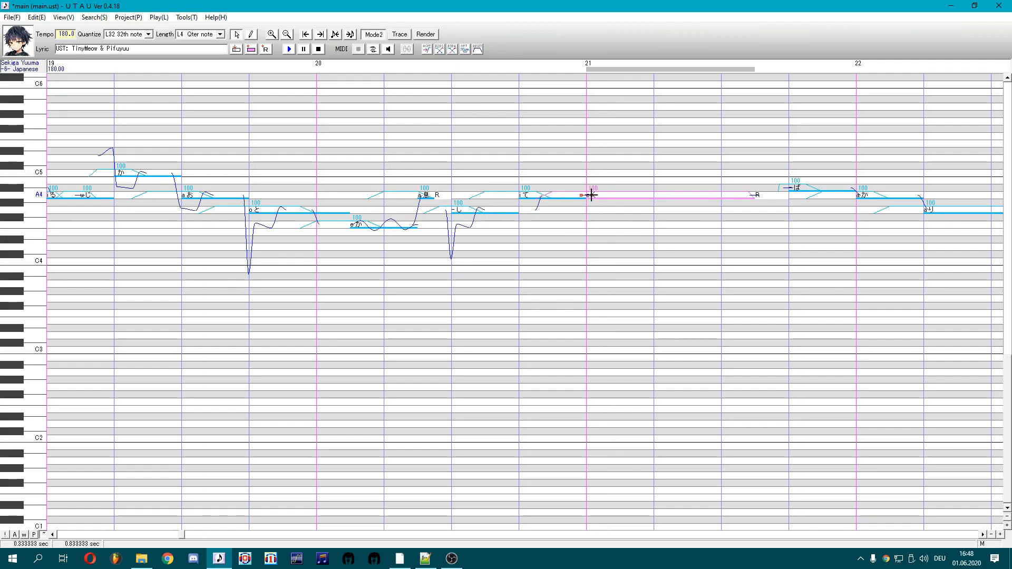
drag(587, 240, 587, 241)
right_click(596, 195)
click(597, 194)
right_click(598, 194)
click(627, 251)
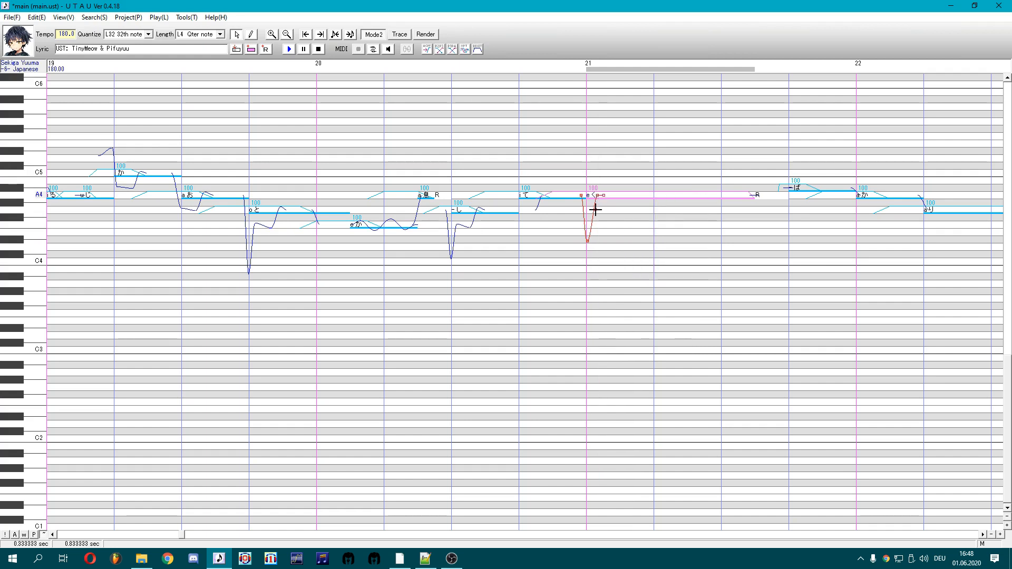
drag(595, 210, 624, 191)
right_click(619, 195)
click(643, 254)
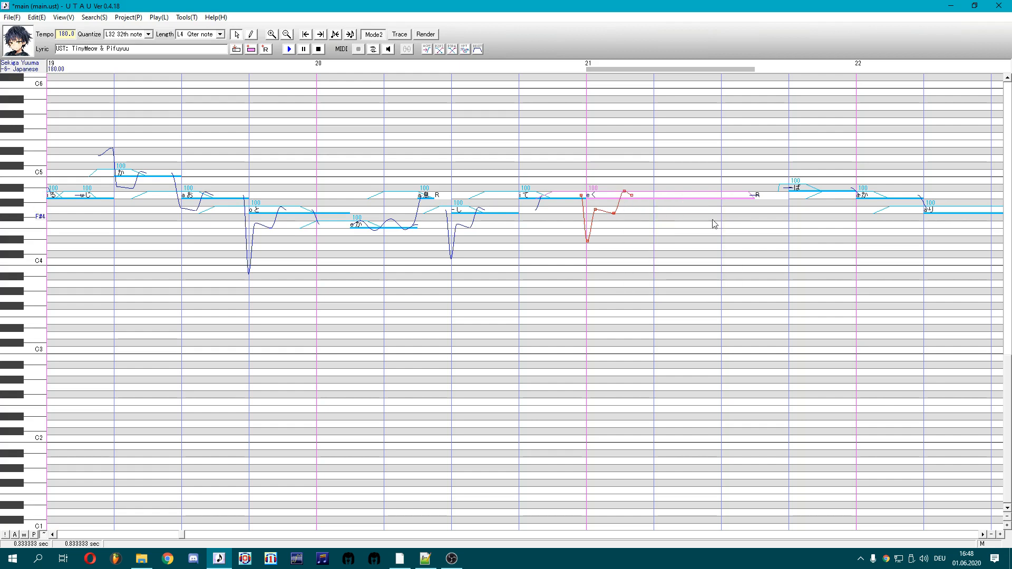
Replace the rest after く with a "u 息" breath note and crossfade the envelopes of the two notes
click(768, 194)
text(u)
text(息)
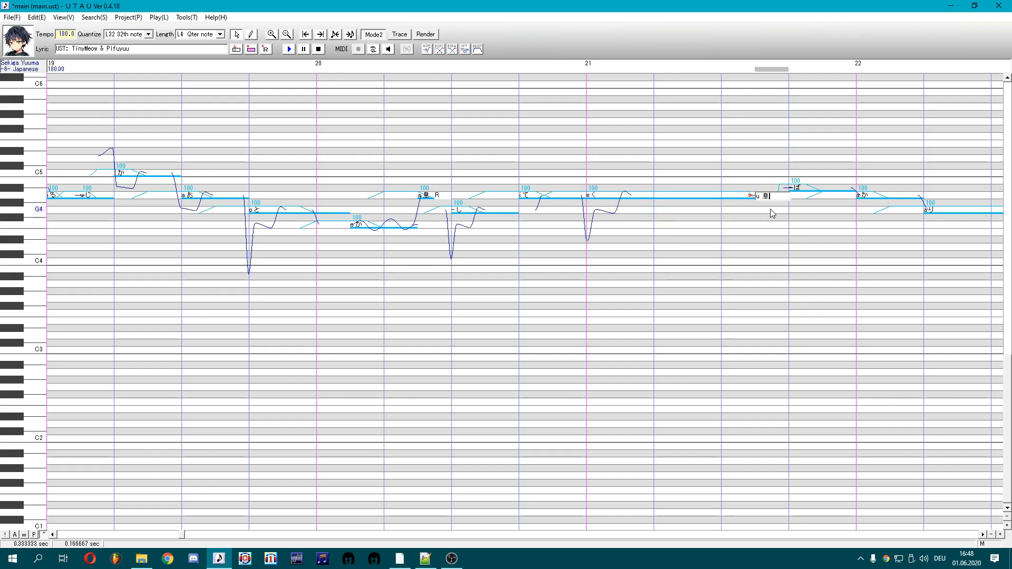
key(Return)
drag(778, 181, 748, 178)
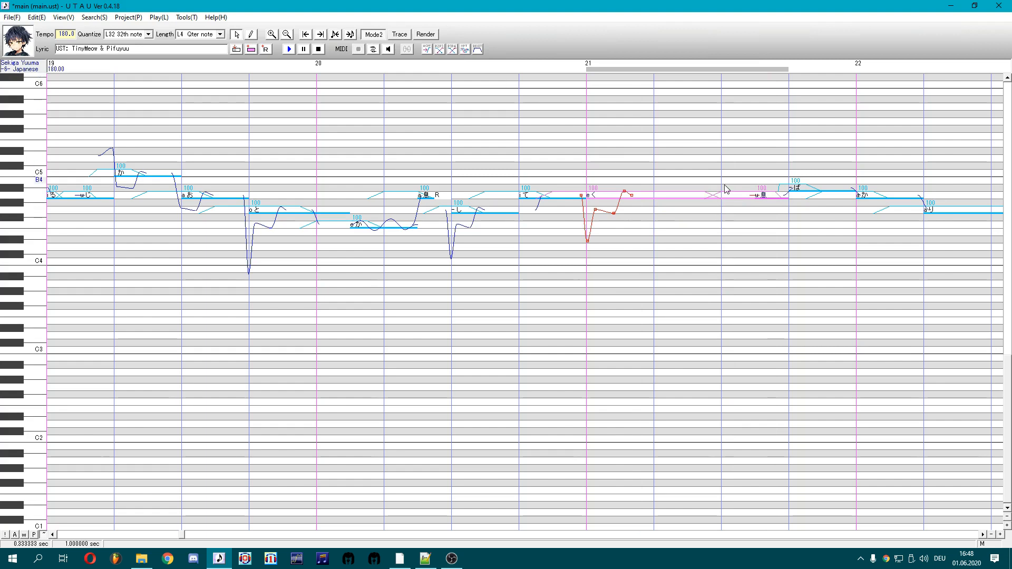
Apply 100% intensity and 0% modulation to the selected く and u 息 notes in their note properties
right_click(771, 190)
click(812, 305)
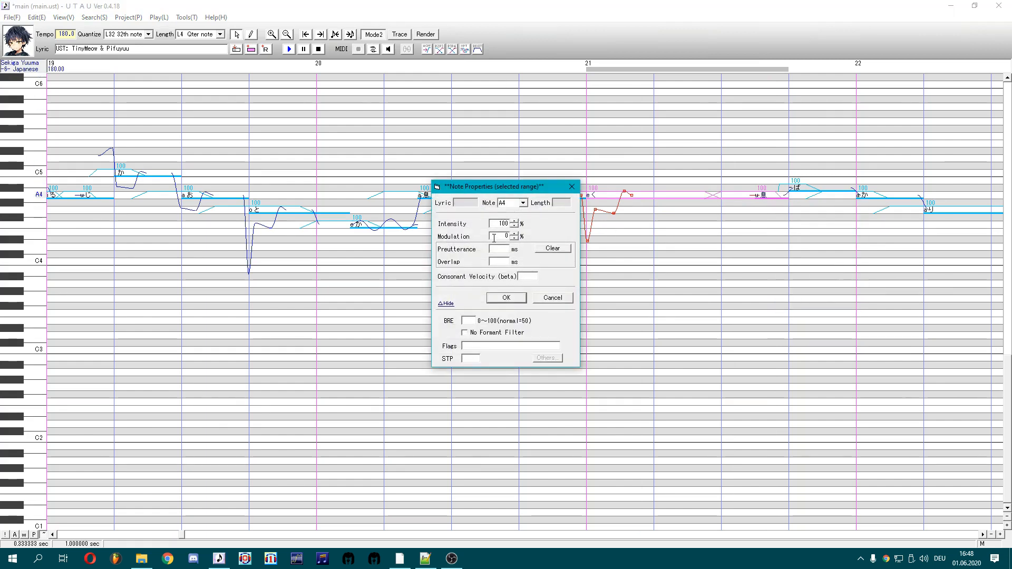
click(507, 298)
Try the u 息 breath note at A#4 and play back し through u 息
click(774, 197)
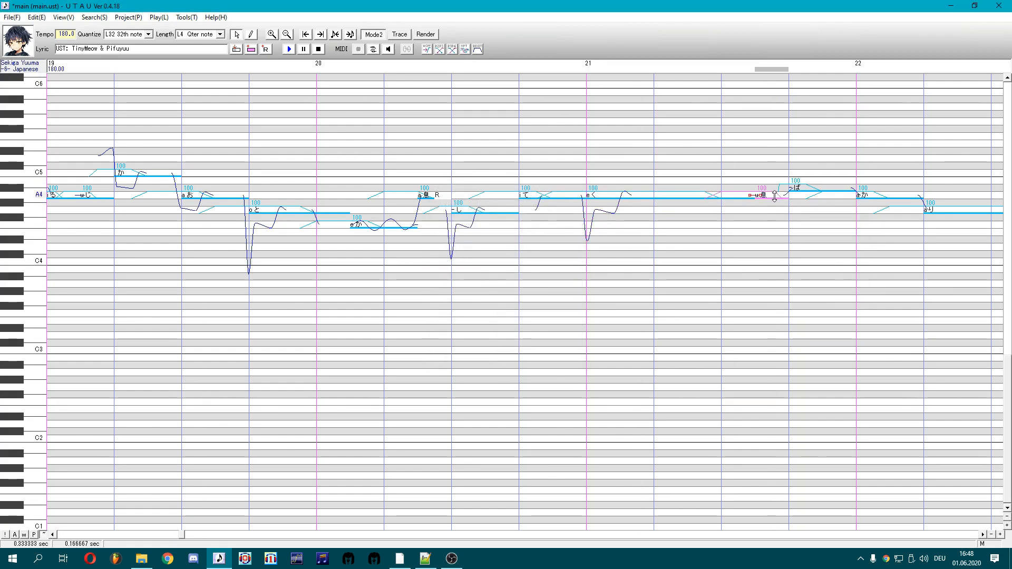
double_click(774, 198)
click(773, 210)
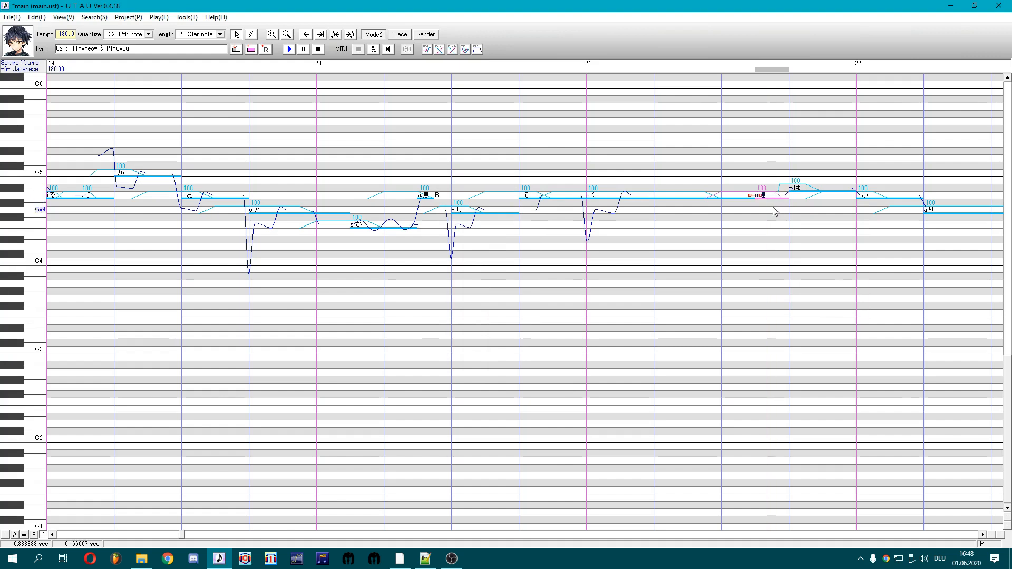
drag(773, 197, 482, 208)
key(space)
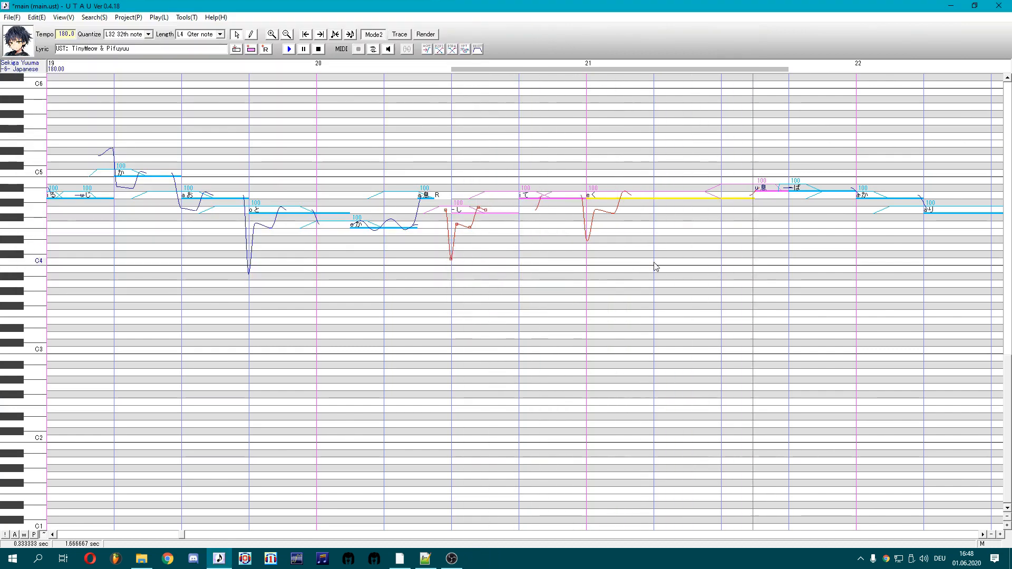
Check the properties of the u 息 note, return it to A4 and play back し through u 息
click(761, 190)
right_click(765, 191)
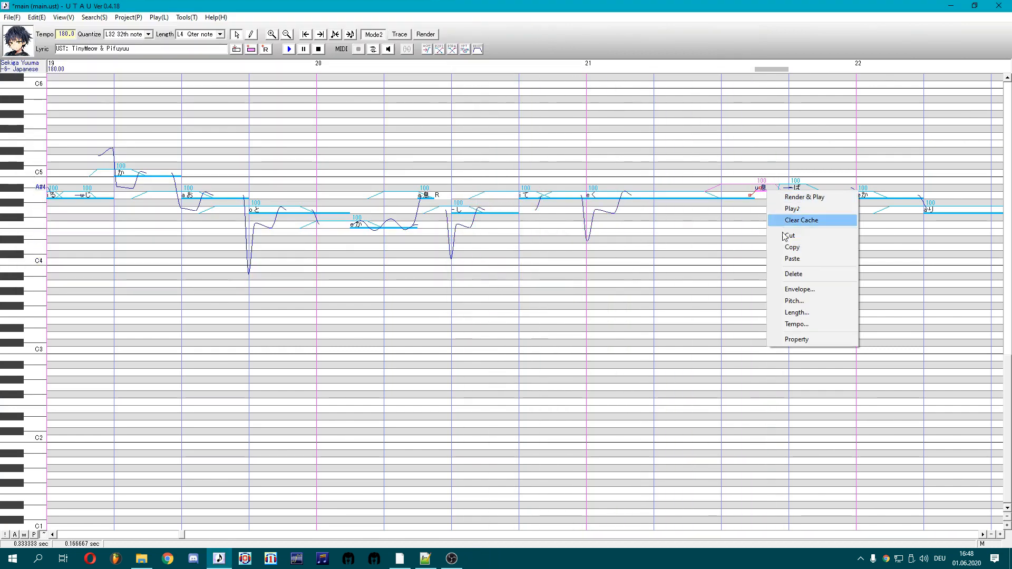
click(797, 340)
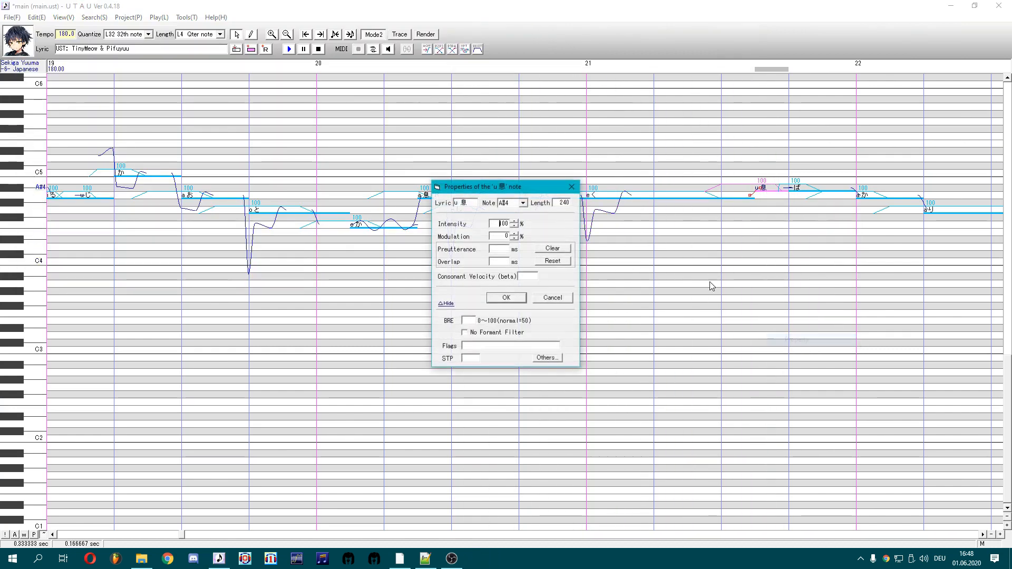
click(516, 299)
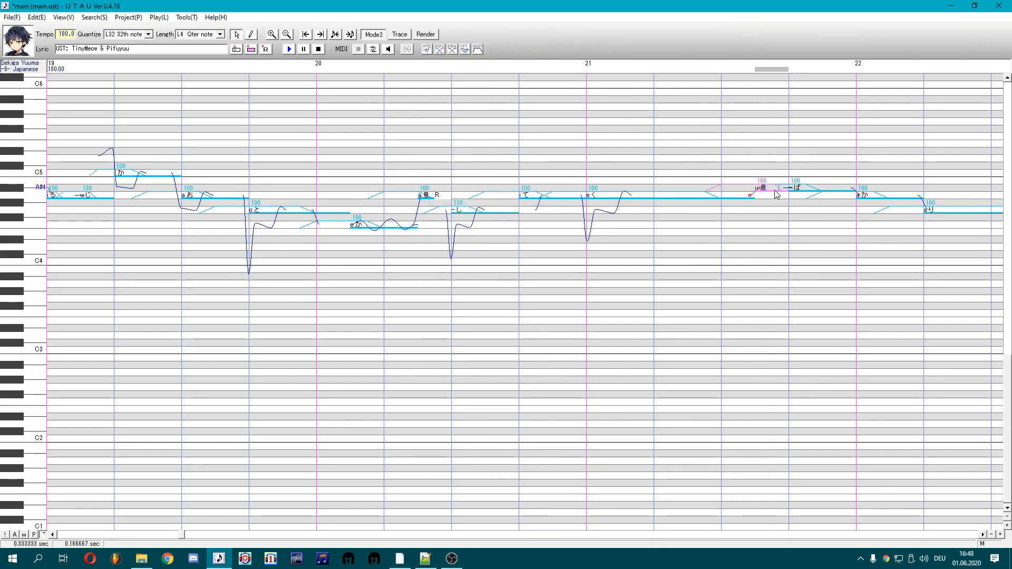
drag(775, 191, 777, 198)
drag(780, 211, 475, 224)
key(space)
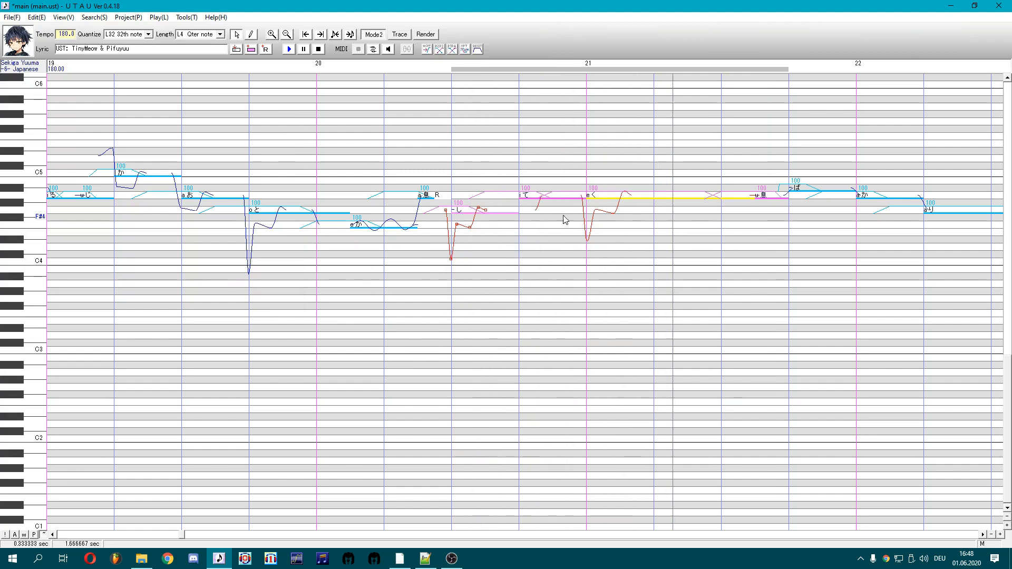
Add vibrato to く with 65% length, 180 ms cycle, 35 cent depth and 20% fade-in and fade-out
click(698, 226)
key(ctrl+p)
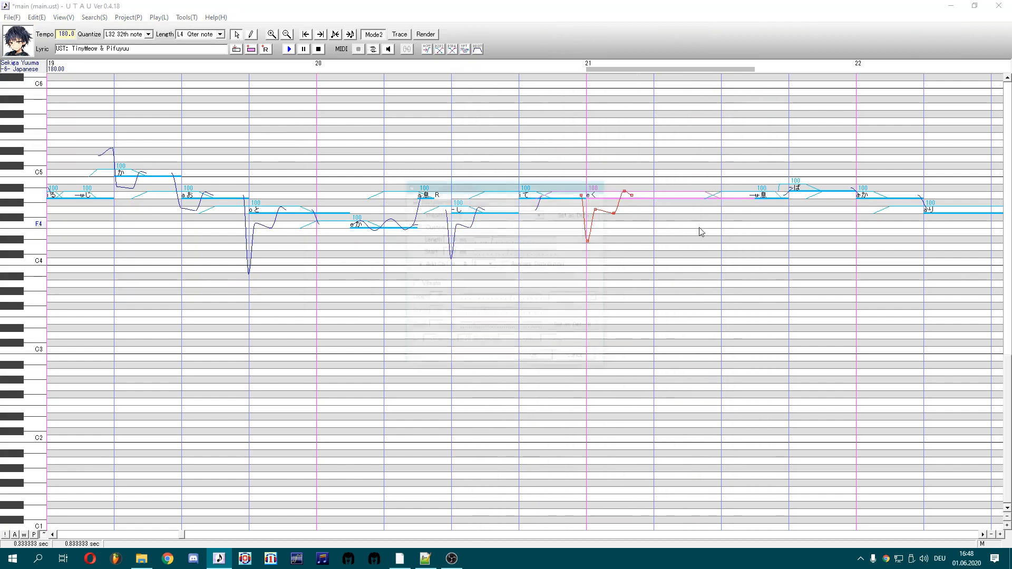
click(430, 284)
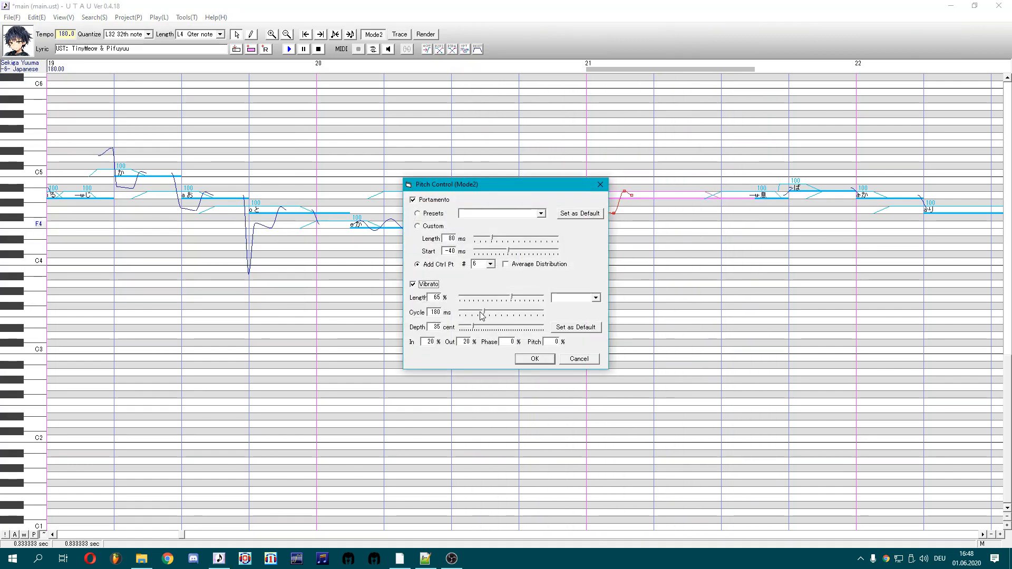
click(535, 358)
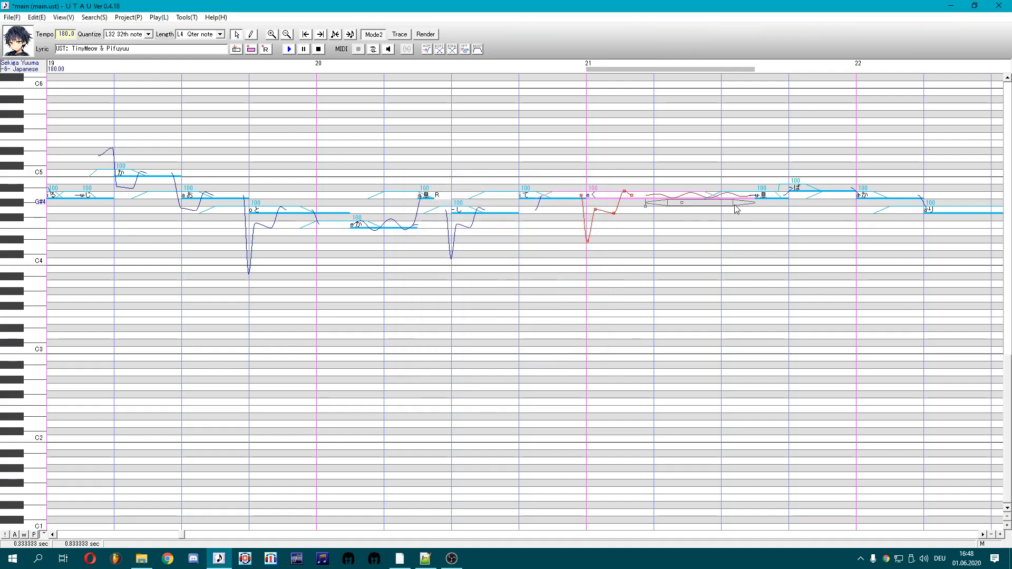
Deepen the vibrato of く with a shorter fade-out and slightly shorter cycle, and play back the phrase through u 息
drag(743, 205, 743, 207)
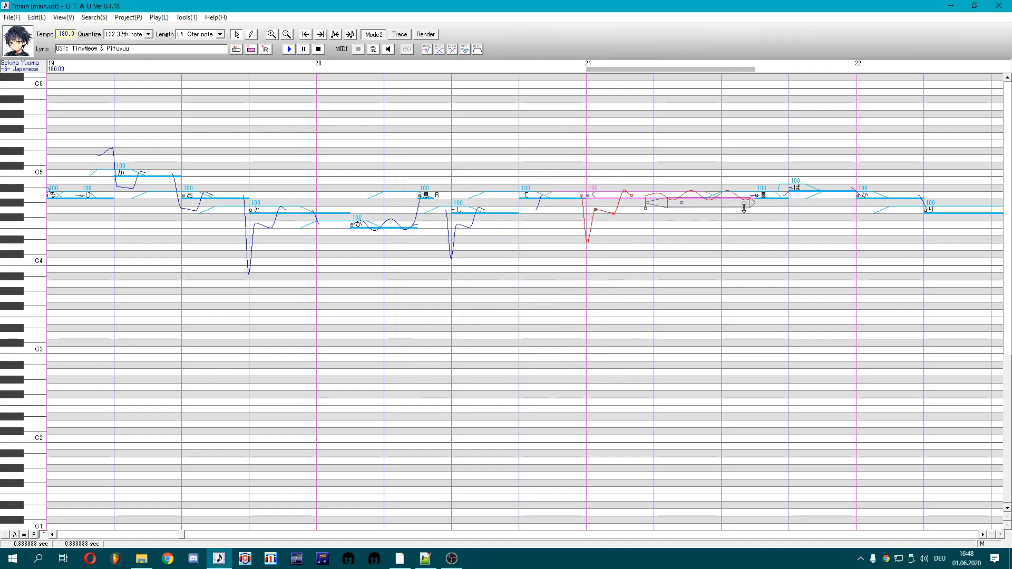
drag(681, 203, 678, 203)
drag(783, 216, 151, 204)
drag(457, 240, 786, 229)
key(space)
Shape the pitch curve of the u 息 breath note into a flat peak at about C#5 and play back し through u 息
click(317, 226)
click(290, 195)
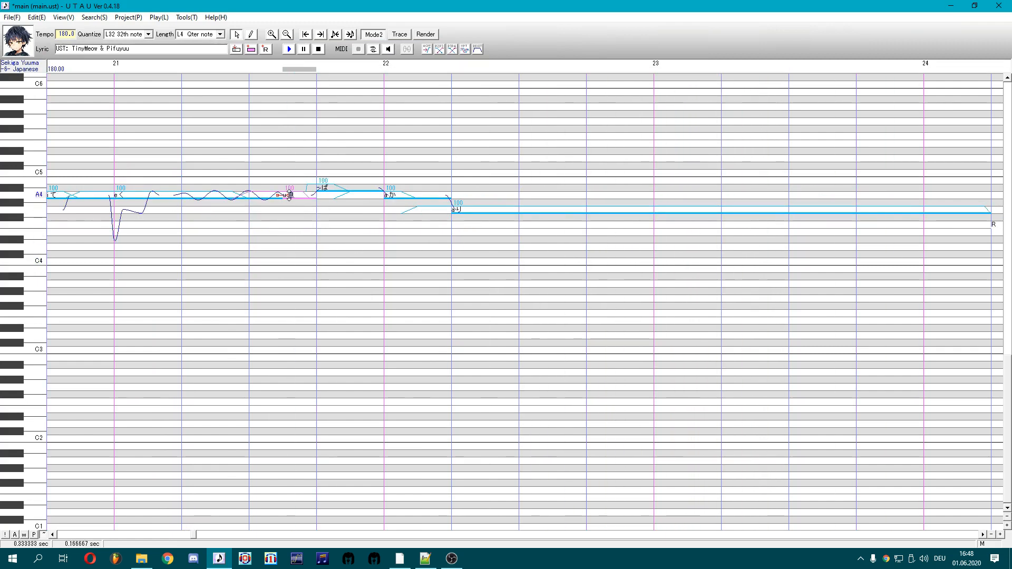
drag(284, 167, 339, 260)
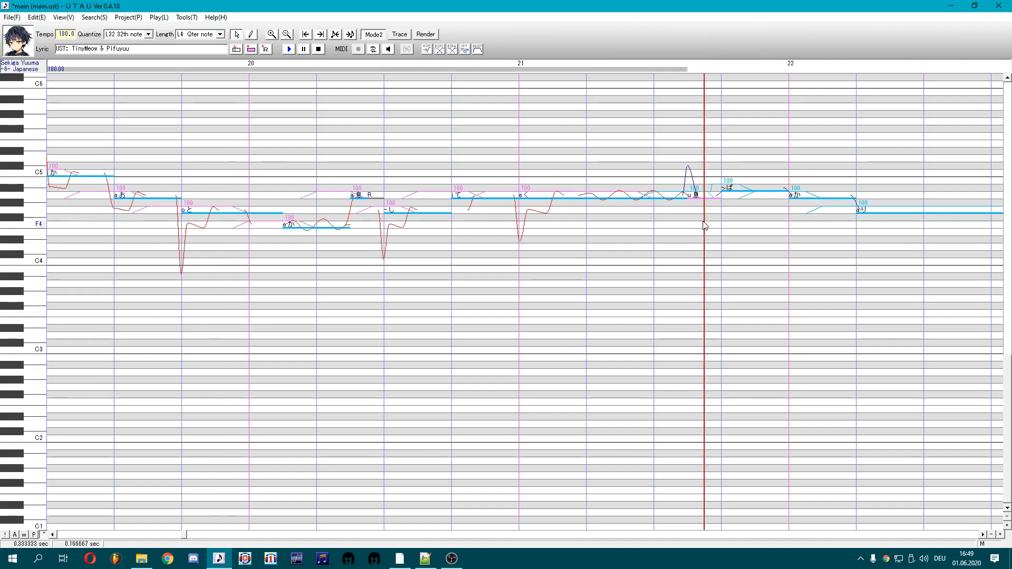
click(698, 195)
drag(697, 168, 697, 167)
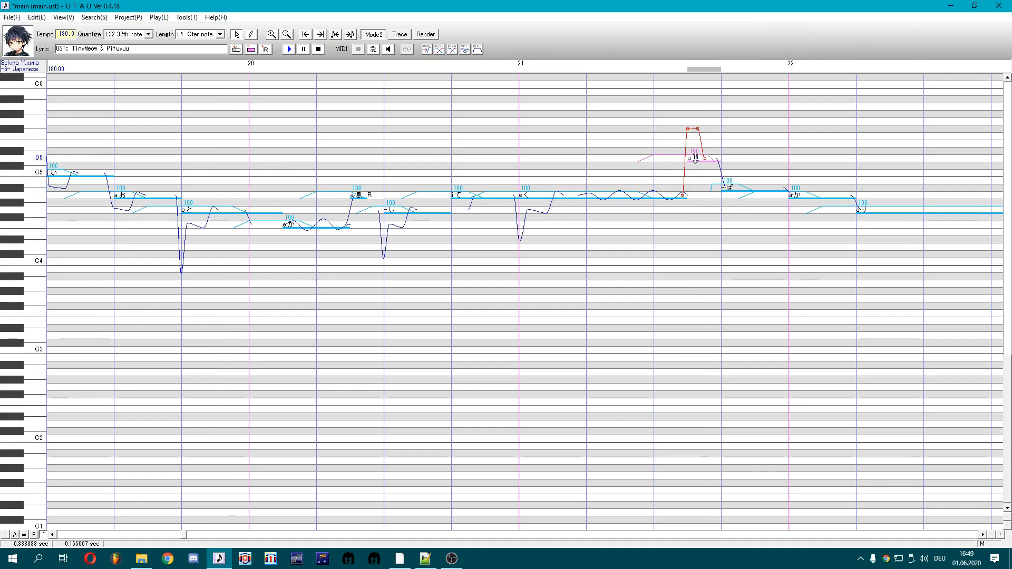
shift+click(416, 212)
key(space)
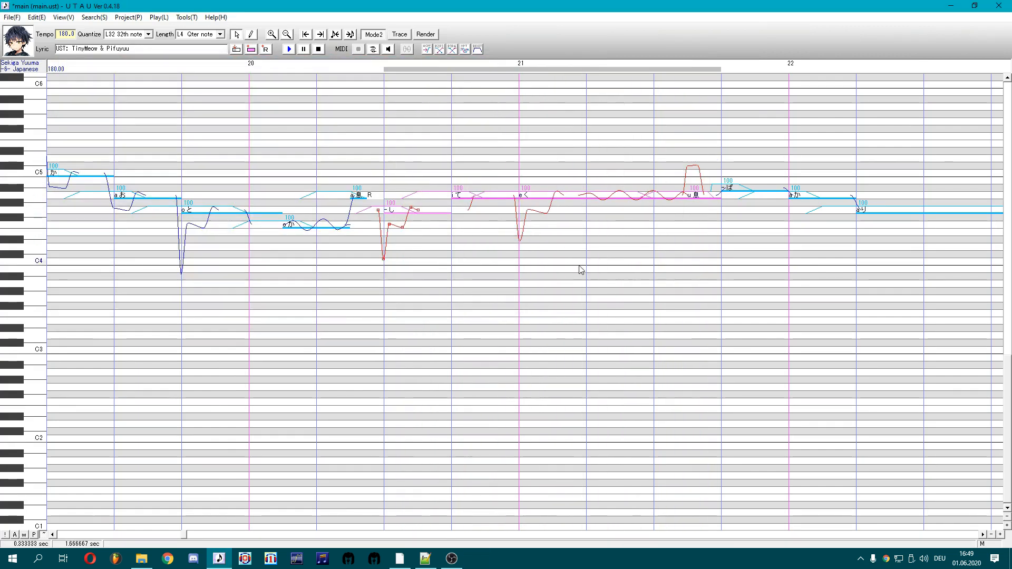
Move the first peak point of the u 息 pitch curve slightly later and play back し through u 息
click(683, 198)
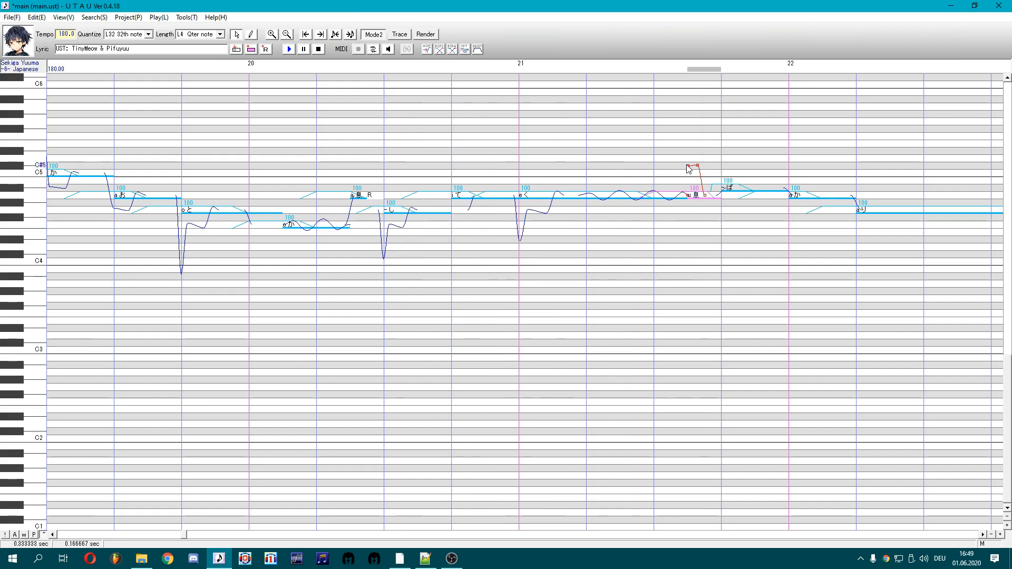
drag(688, 166, 691, 166)
drag(713, 225, 413, 240)
key(space)
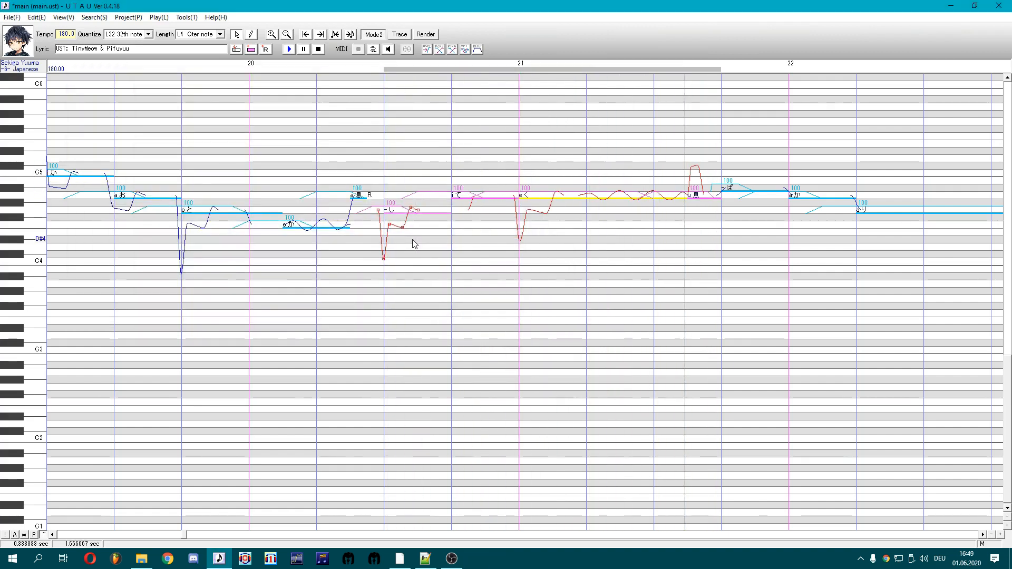
Move the preutterance marker of the "u 息A4" sample later, to about 2.97 s, and play back く and u 息
click(703, 198)
key(ctrl+g)
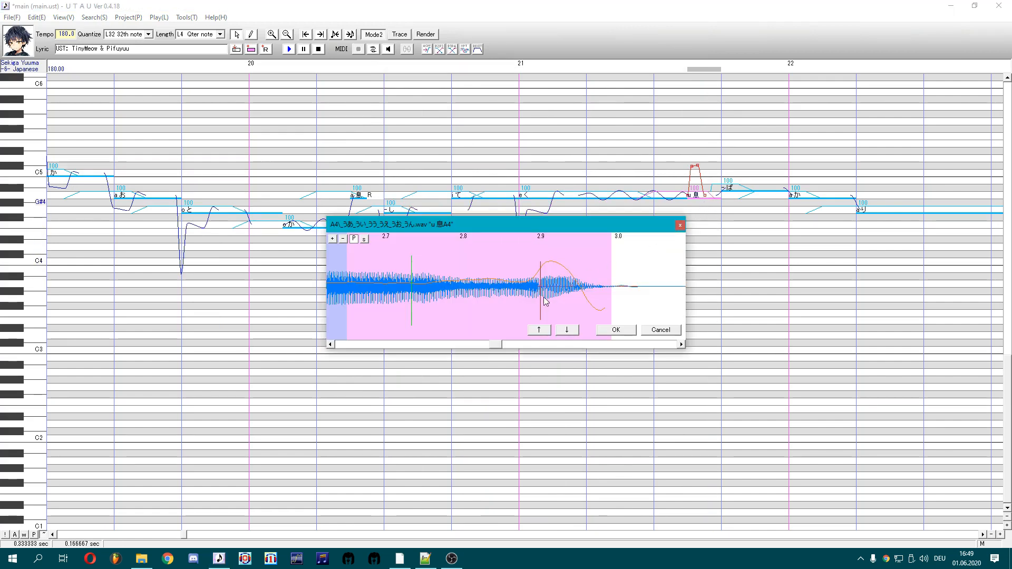
drag(541, 297, 591, 297)
click(624, 332)
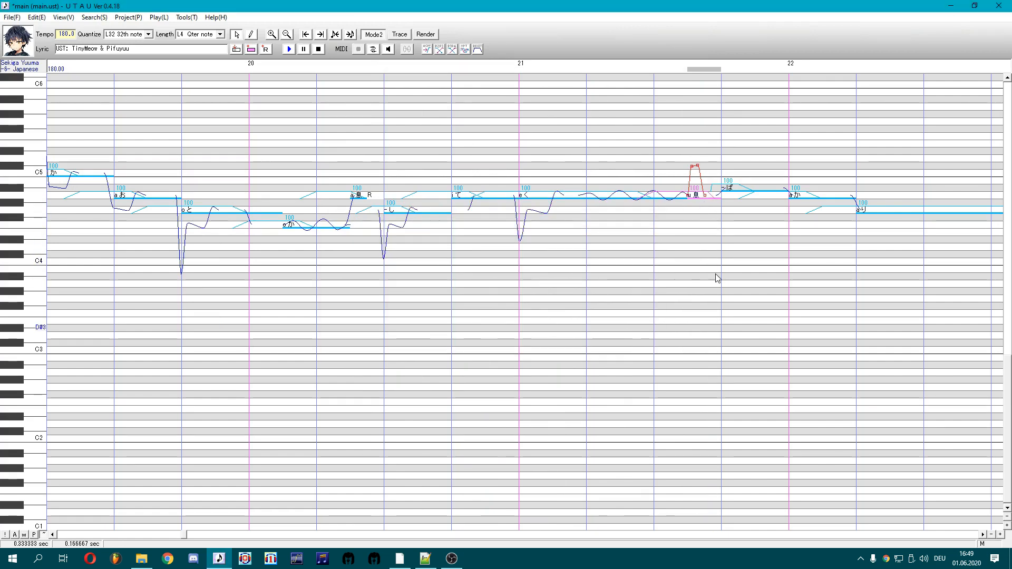
drag(707, 237, 629, 217)
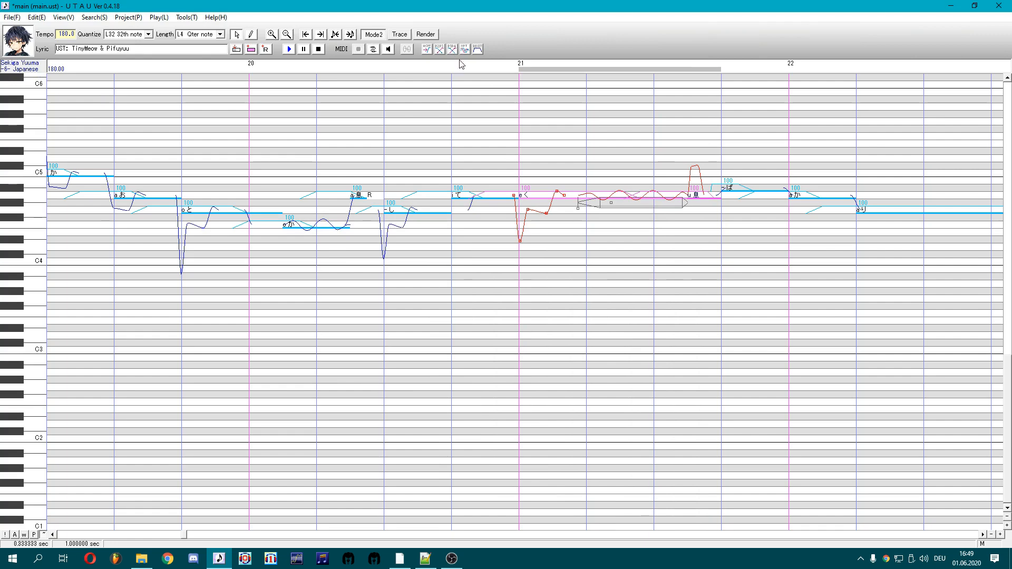
key(space)
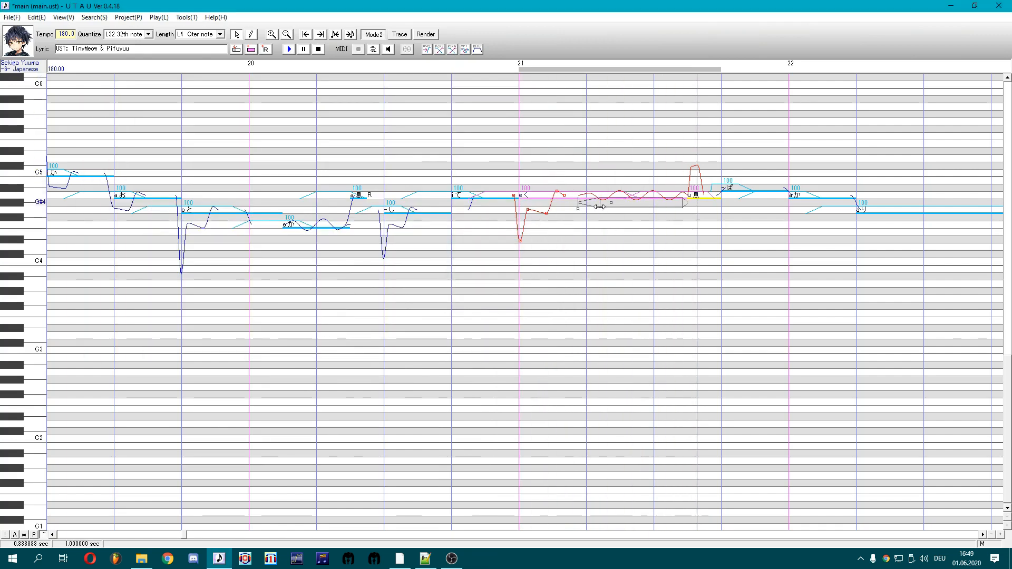
Shape the pitch curve of the ば note with a deep starting dip to about E4 and a shallow second dip to about G#4
click(359, 216)
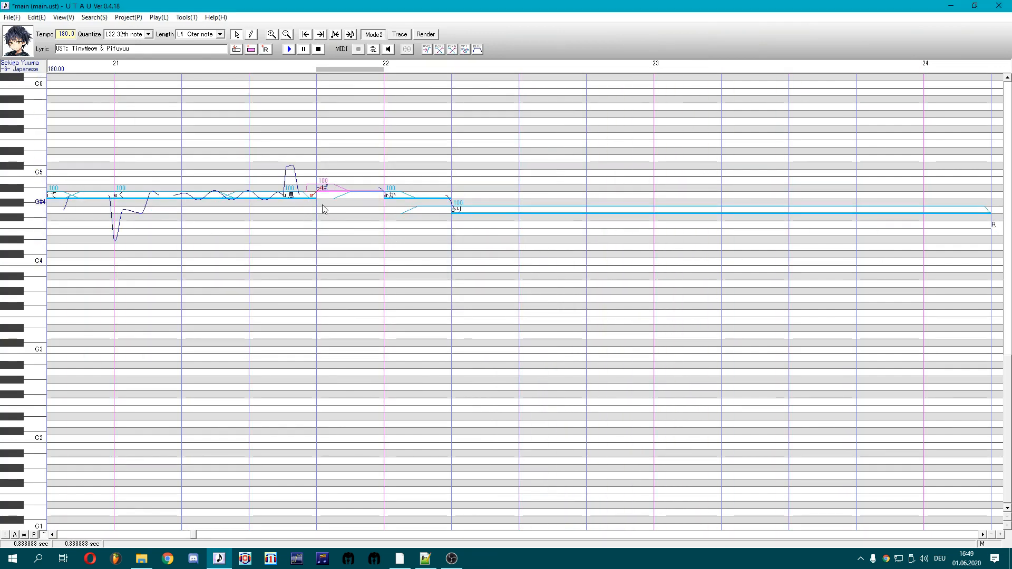
right_click(321, 187)
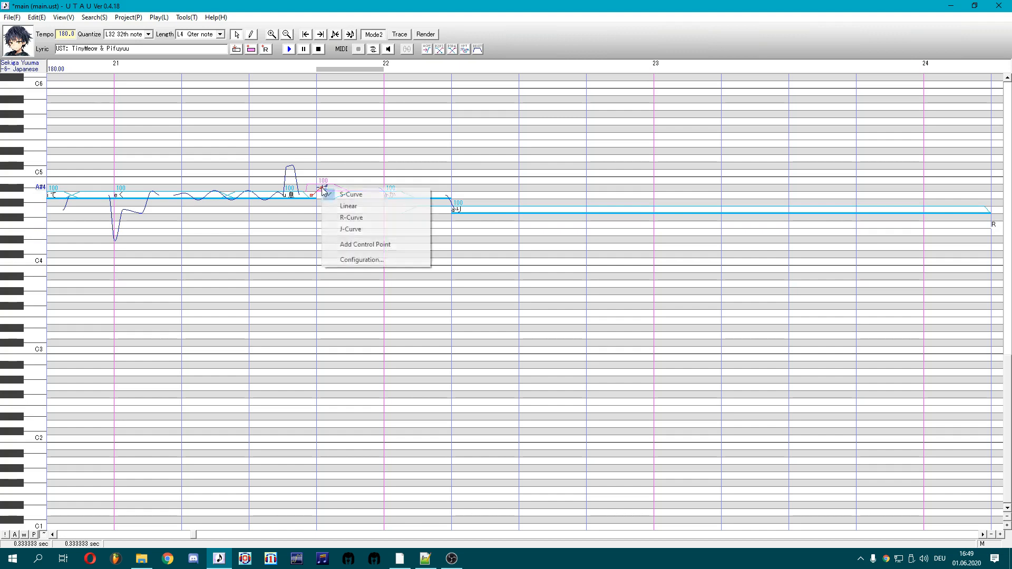
drag(321, 187, 315, 230)
right_click(316, 233)
key(a)
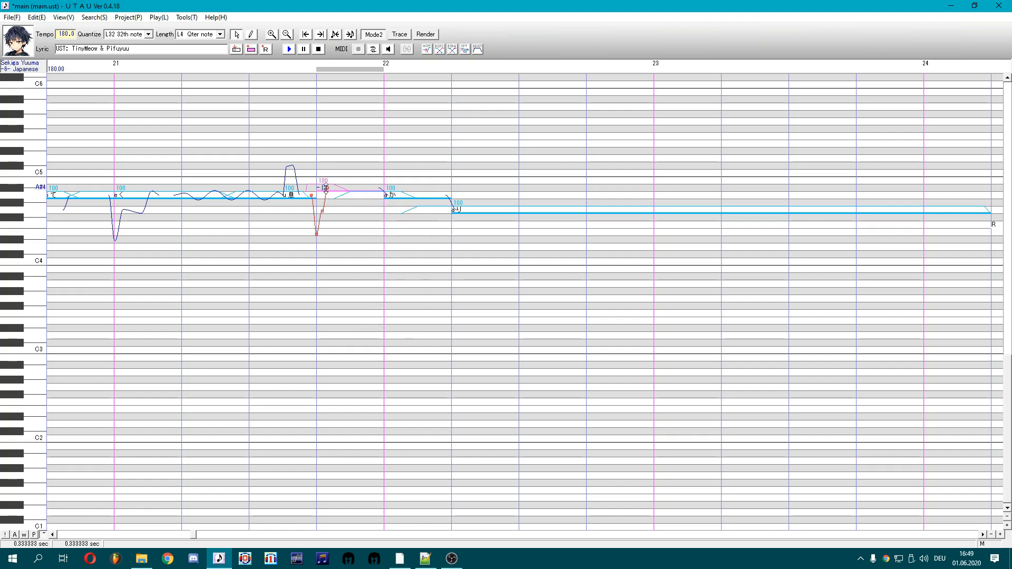
drag(326, 187, 326, 195)
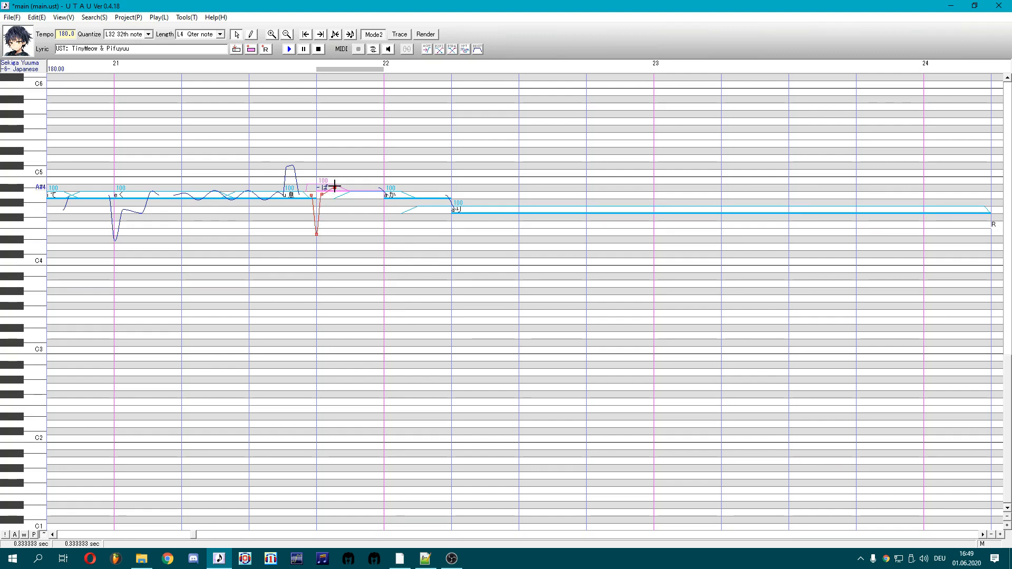
right_click(339, 185)
click(338, 198)
drag(338, 196, 337, 201)
key(space)
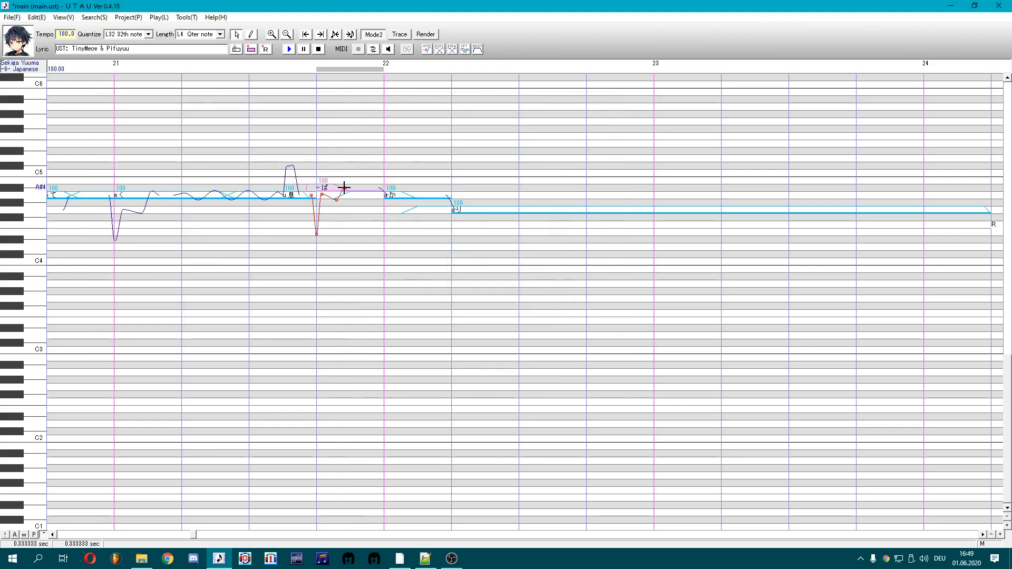
Add control points to the pitch curve of the か note, raise a flat bump to about A#4, and play back ば through り
click(396, 198)
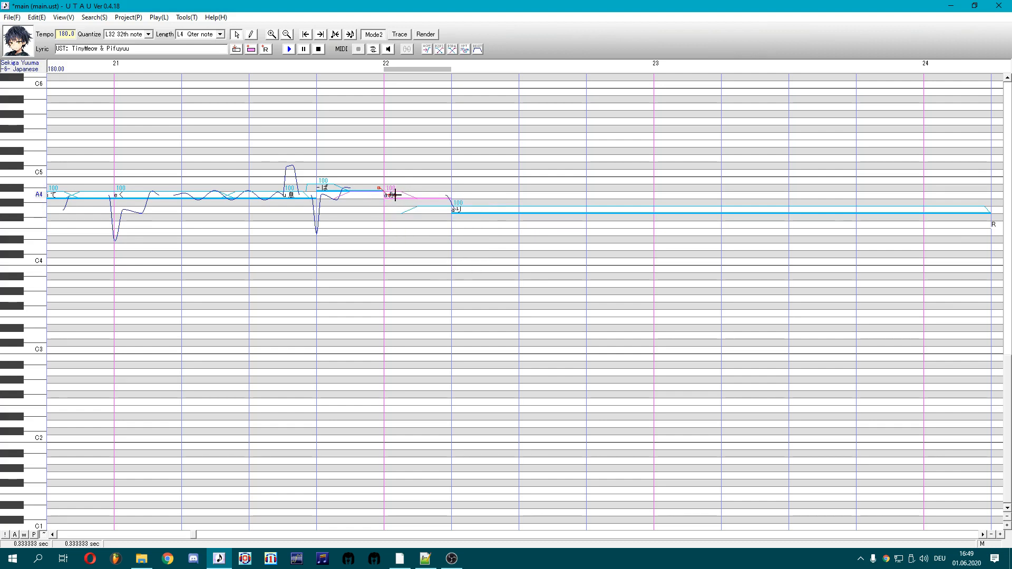
right_click(407, 196)
click(411, 195)
right_click(421, 195)
click(443, 199)
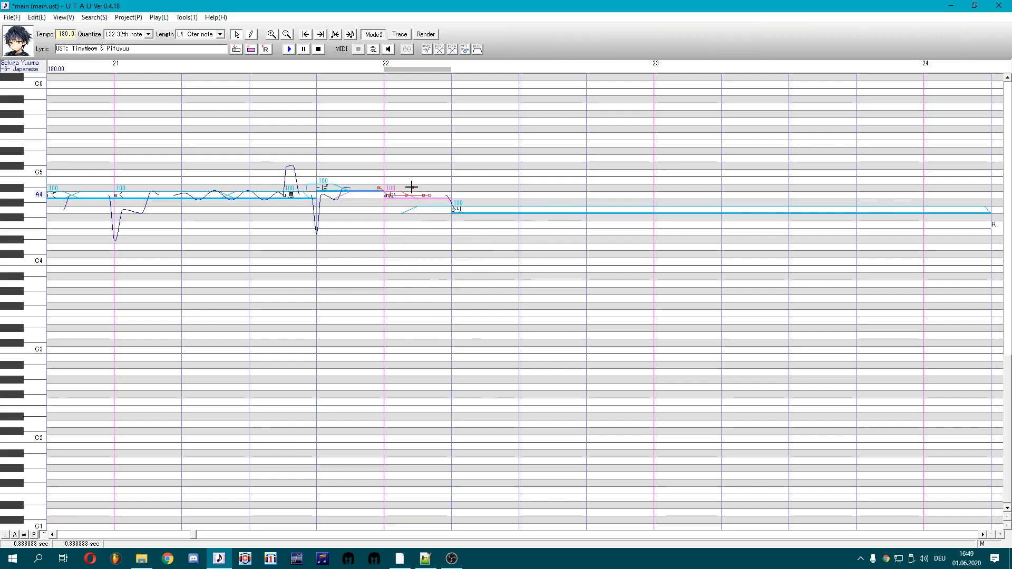
drag(411, 187, 369, 218)
key(space)
drag(480, 233, 388, 221)
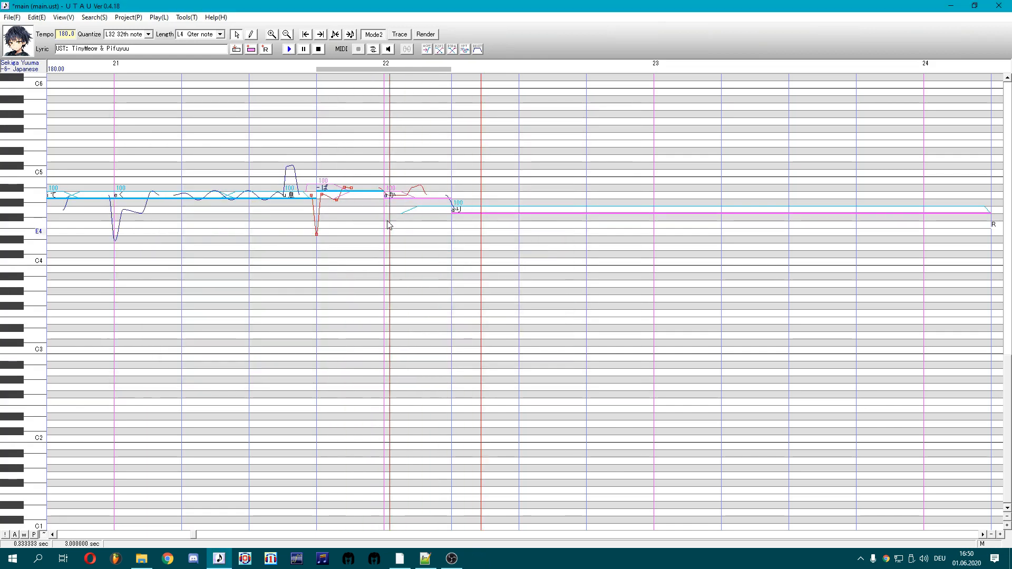
key(space)
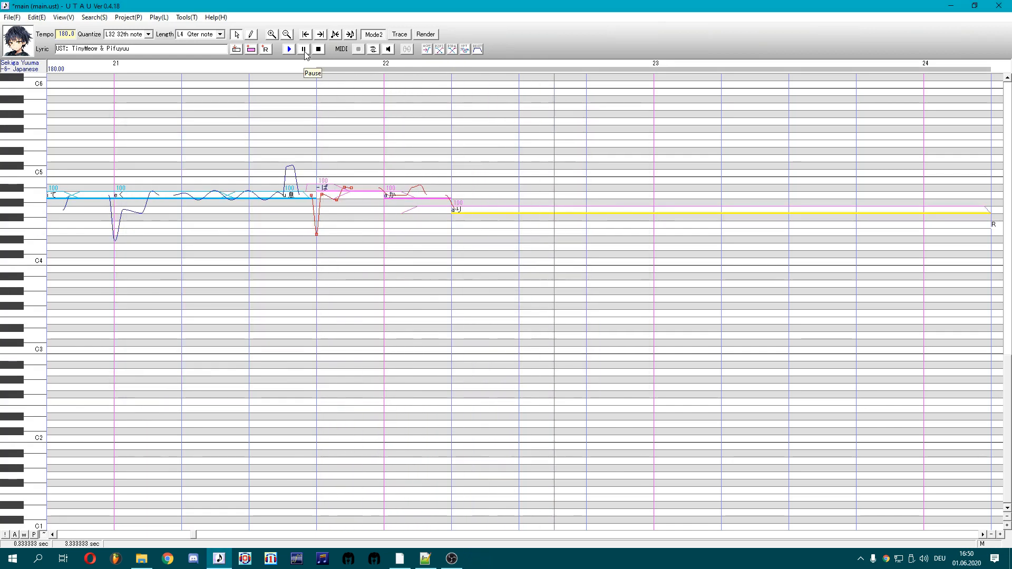
Try lowering the か note to G#4, play back ば through り, and return か to A4
click(413, 208)
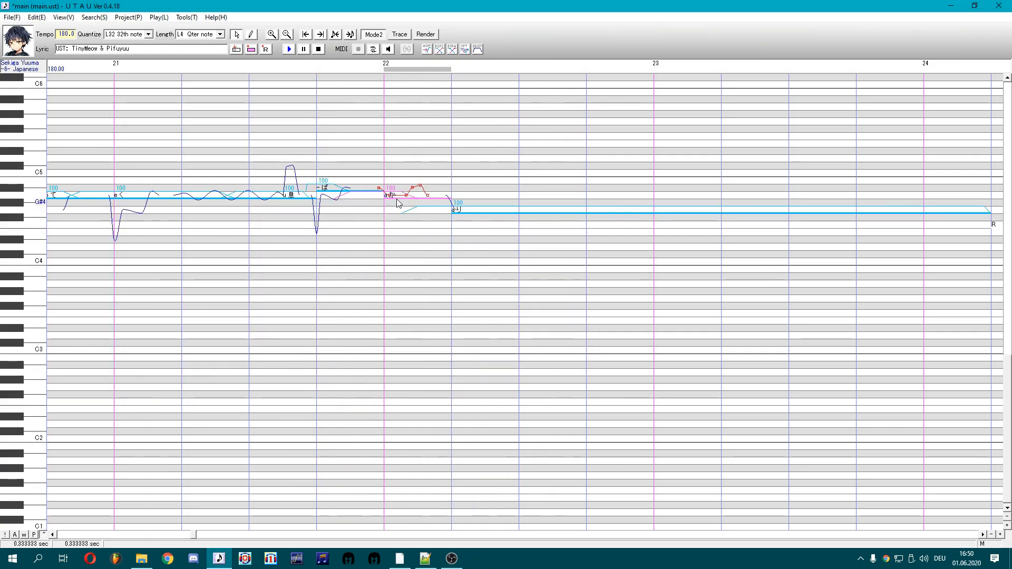
drag(399, 198, 420, 186)
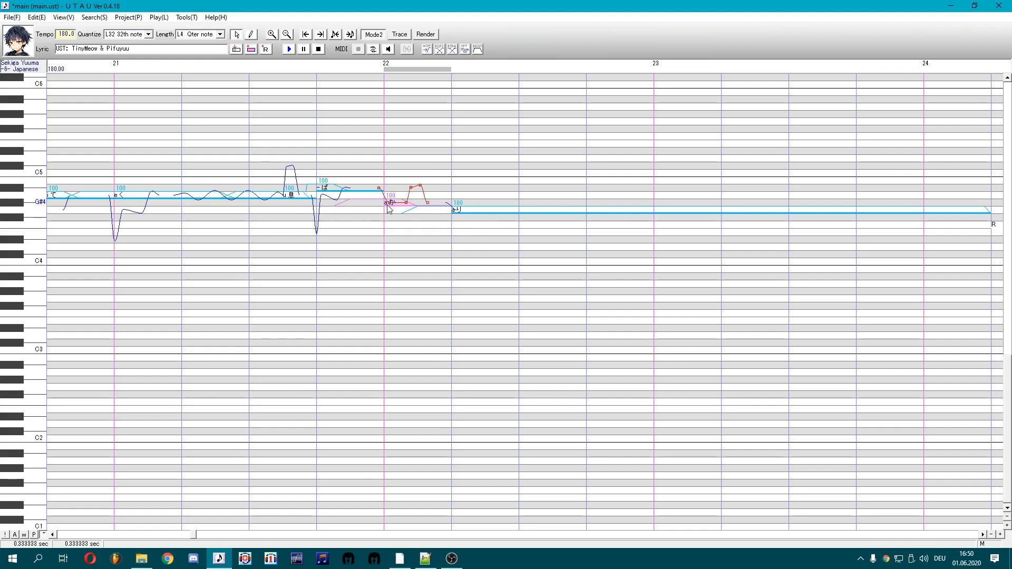
drag(486, 238, 352, 225)
click(289, 49)
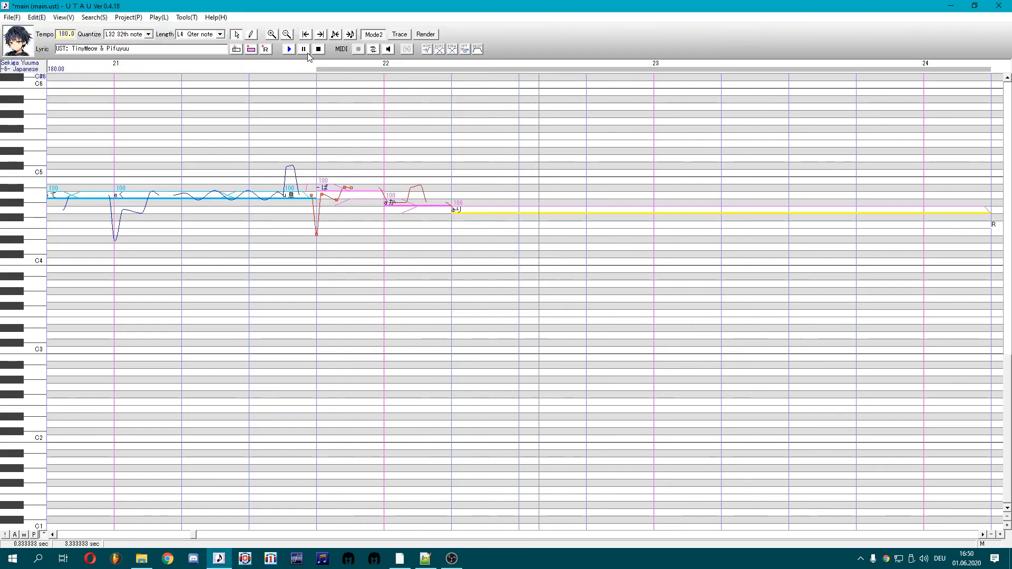
click(412, 205)
drag(412, 204, 411, 196)
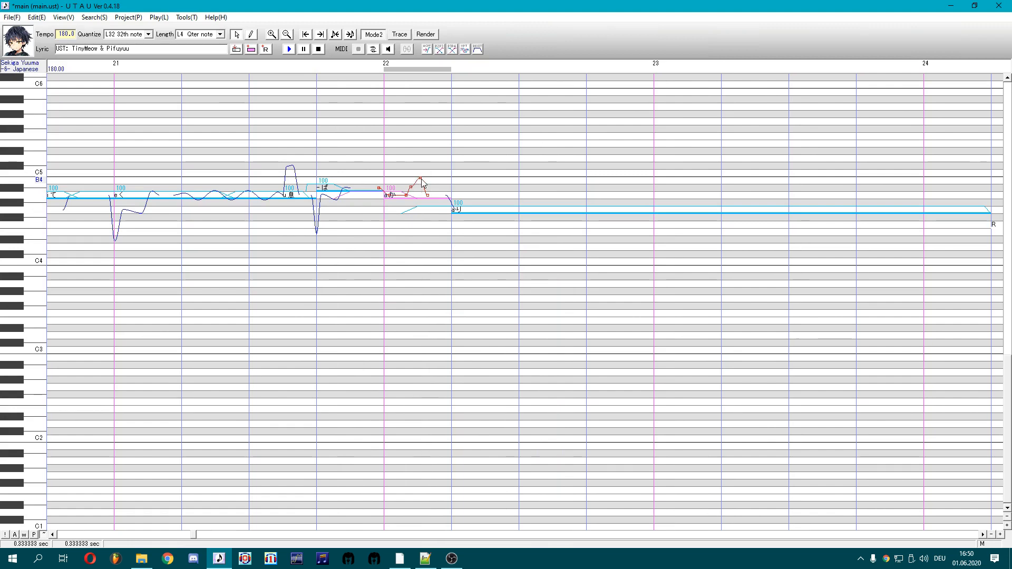
Enable a 65% vibrato on the long り note with a slightly shorter cycle, greater depth and a shorter fade-out
click(458, 211)
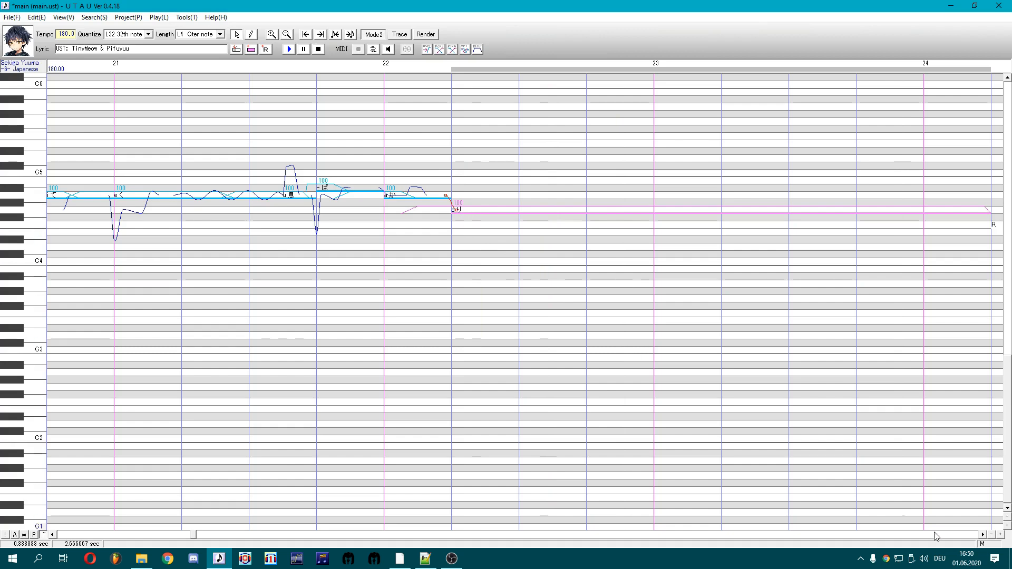
click(981, 534)
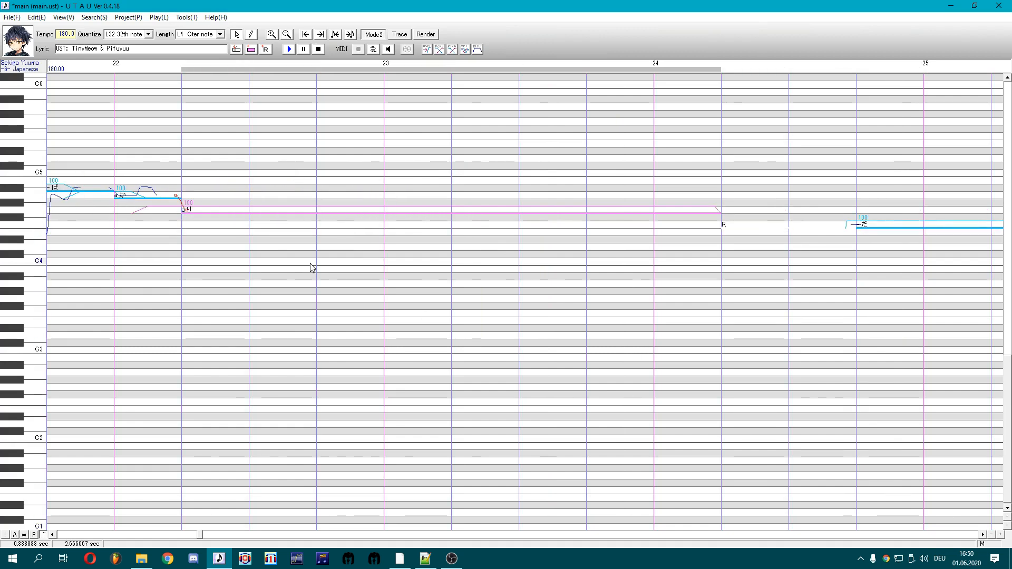
key(ctrl+y)
click(427, 285)
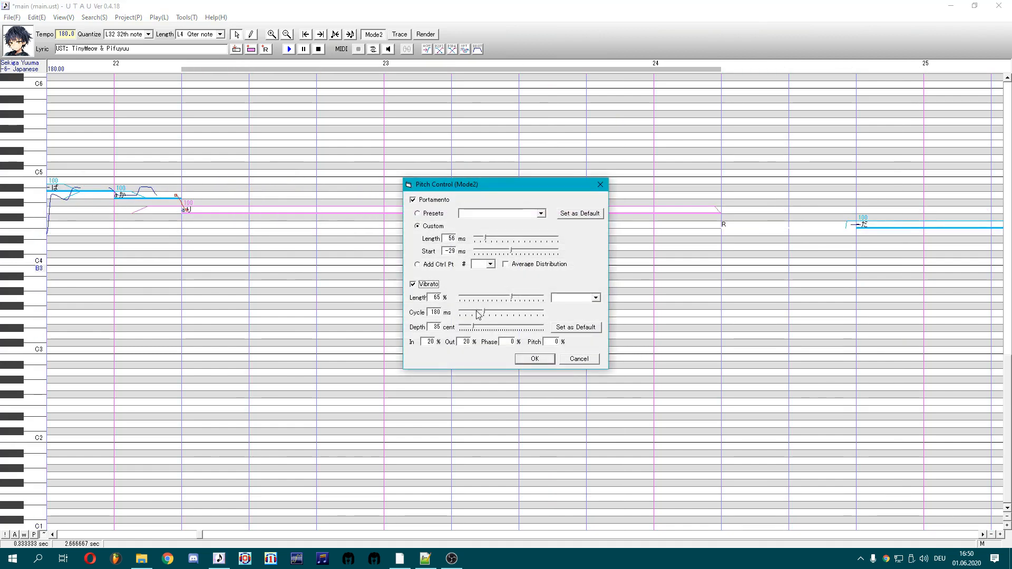
click(478, 314)
click(533, 359)
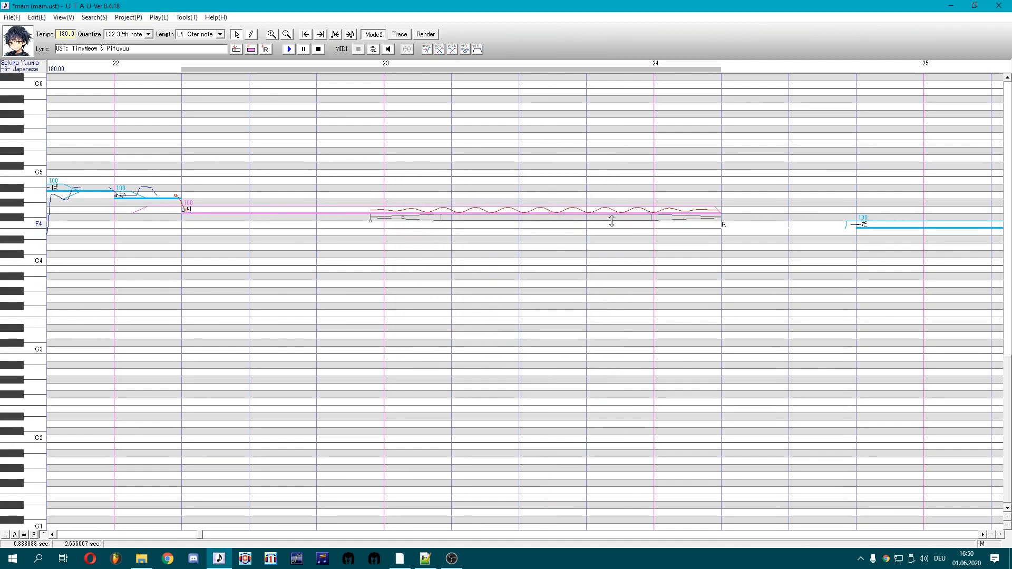
drag(612, 220, 614, 226)
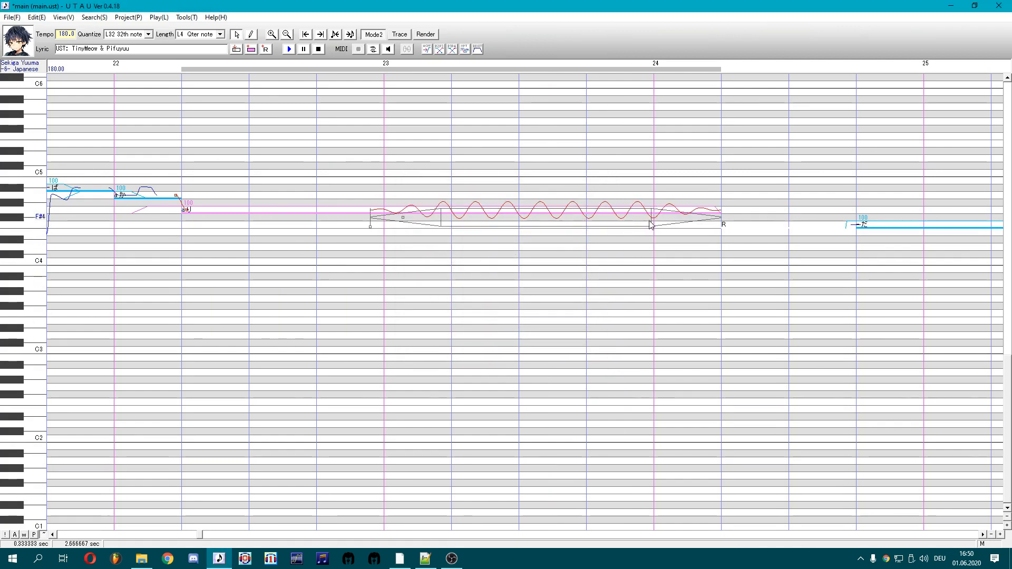
Turn the rest after り into an i 息 breath note and raise it to G4
double_click(758, 224)
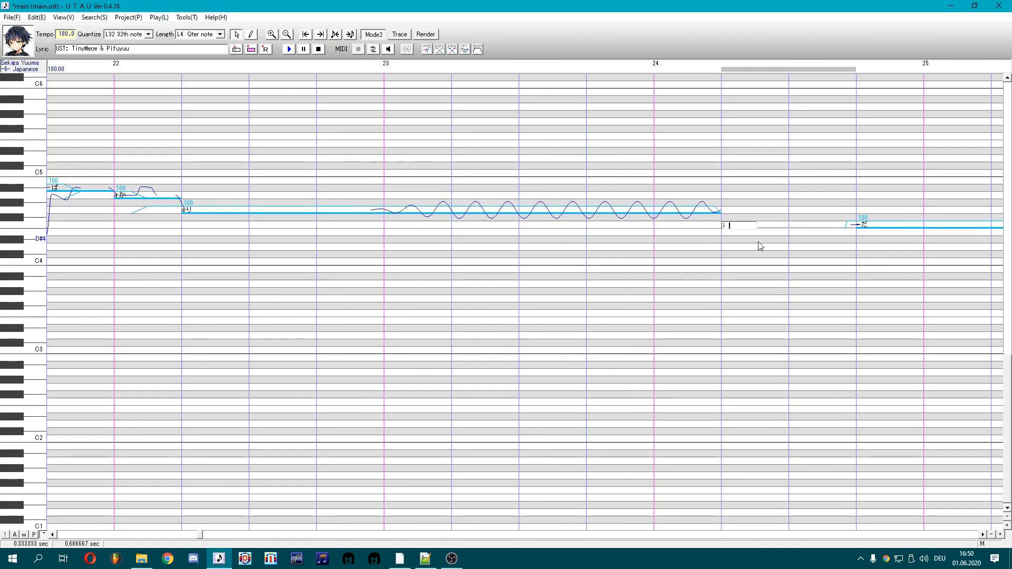
click(725, 227)
double_click(738, 225)
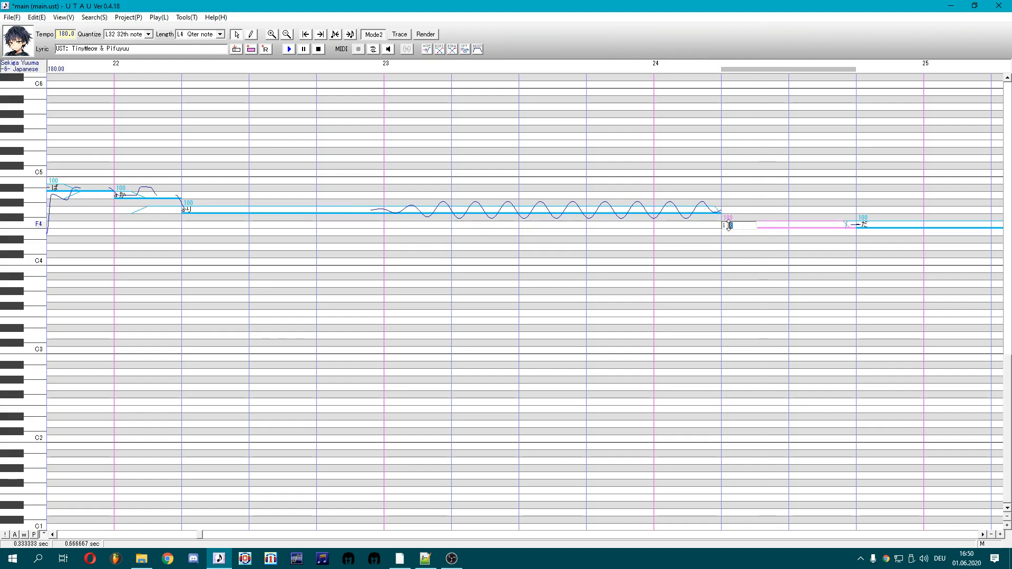
key(Return)
drag(737, 226, 739, 211)
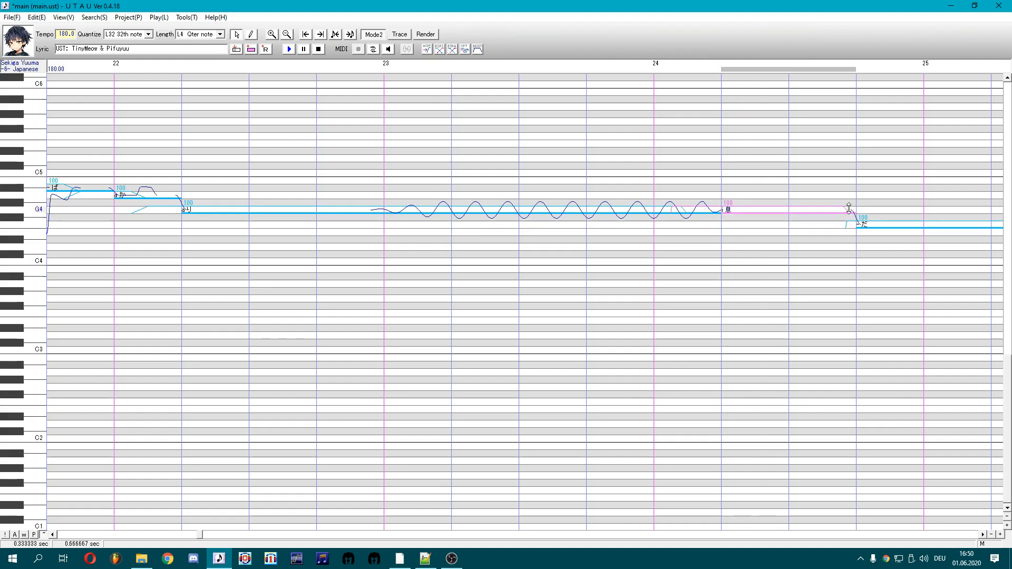
Shorten the i 息 breath note to 0.125 s, and crossfade and play back か through i 息
drag(857, 212, 743, 211)
right_click(736, 212)
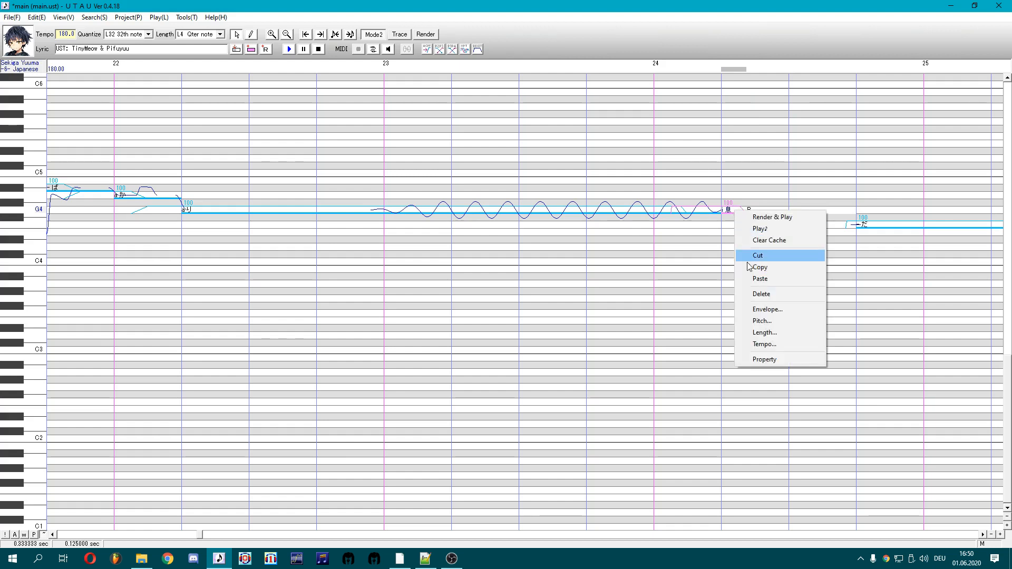
click(759, 360)
click(516, 297)
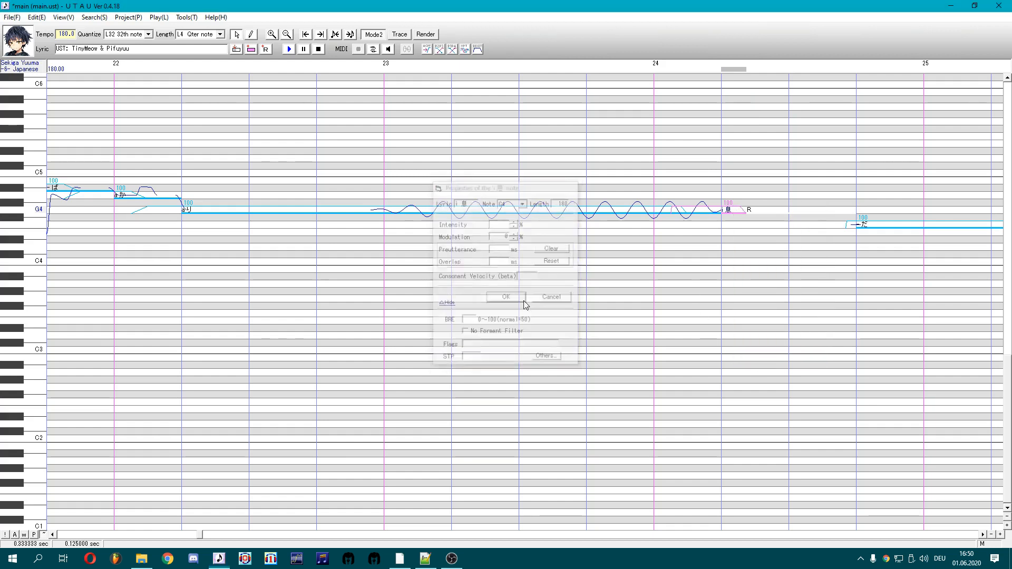
drag(727, 266, 173, 180)
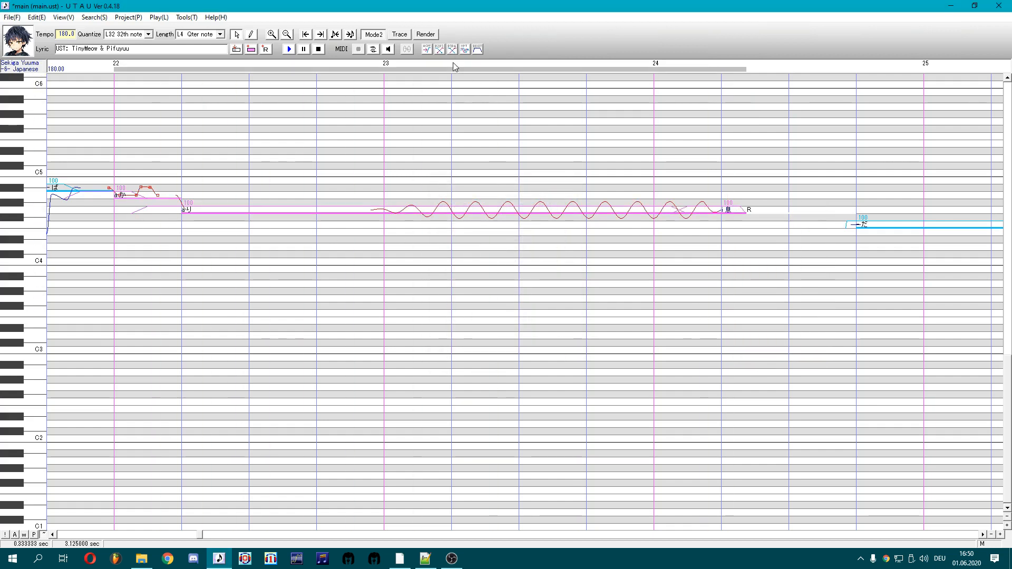
key(space)
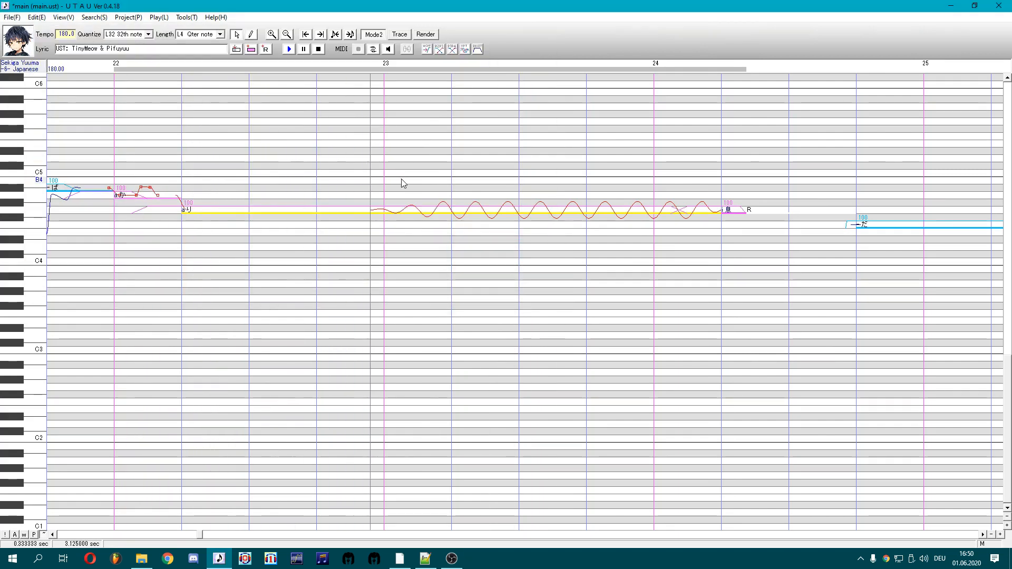
Start the り vibrato later, near the middle of measure 23, lengthen its fade-in, and play back the phrase
click(422, 213)
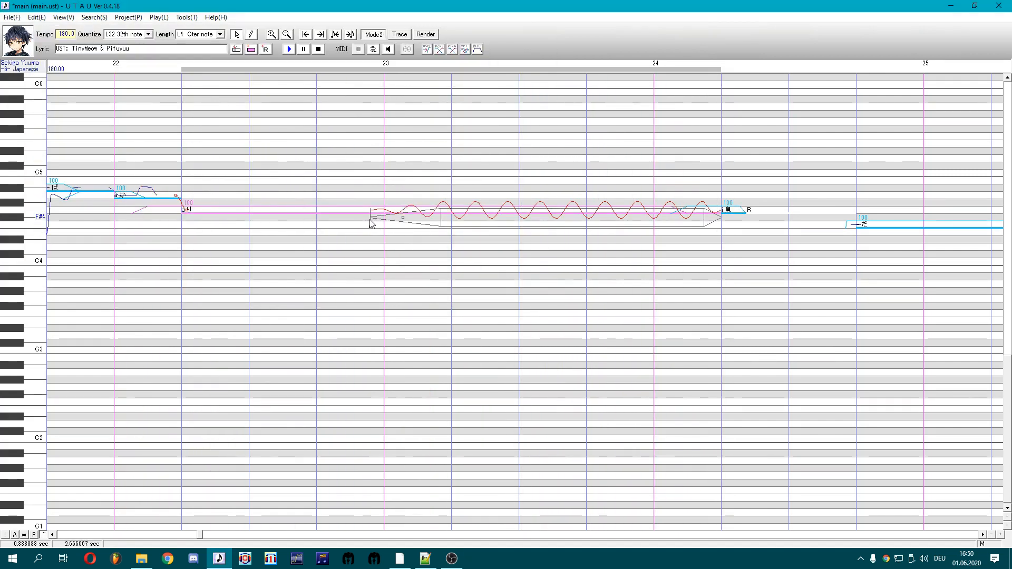
drag(370, 217, 497, 224)
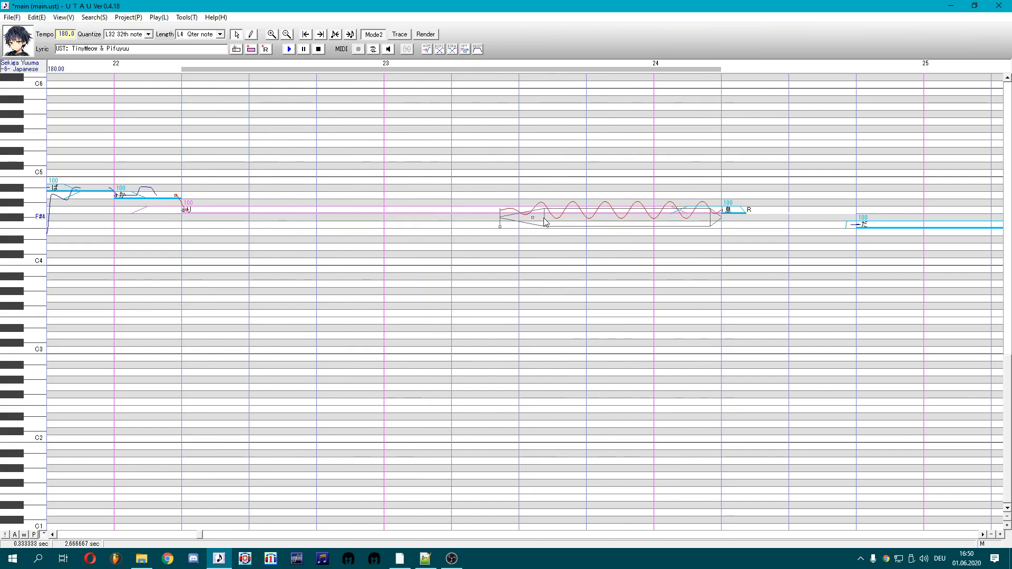
drag(546, 221, 610, 221)
drag(735, 227, 155, 224)
click(200, 227)
key(space)
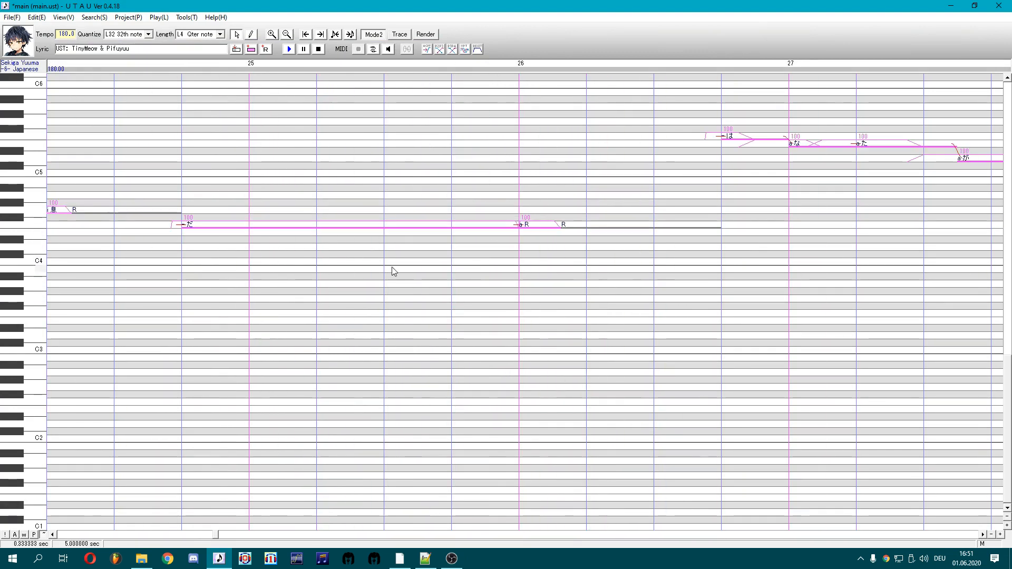
drag(106, 250, 42, 246)
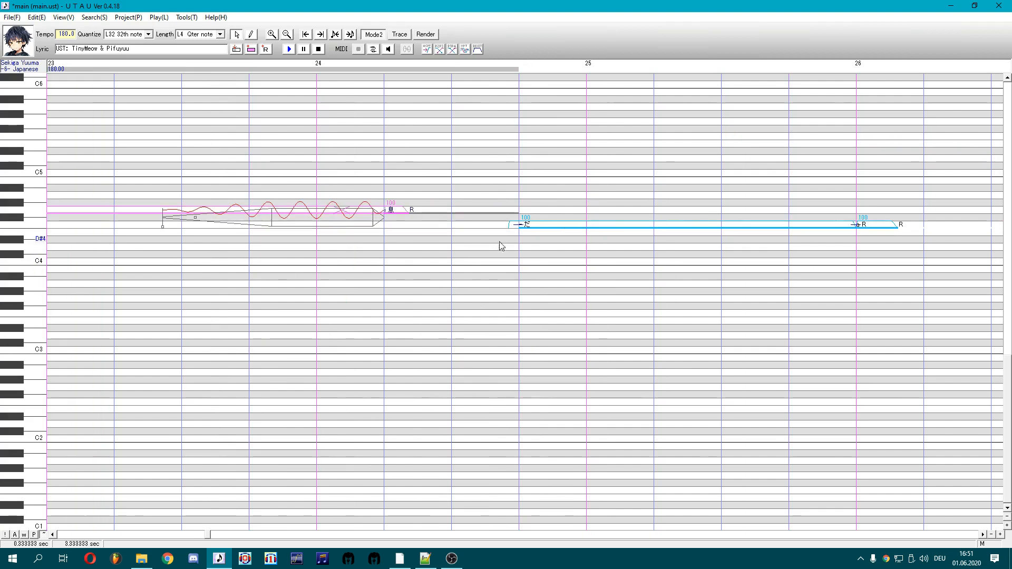
Add a pitch peak at about G4 to the だ note near the start of measure 25 and select the phrase for playback
click(522, 224)
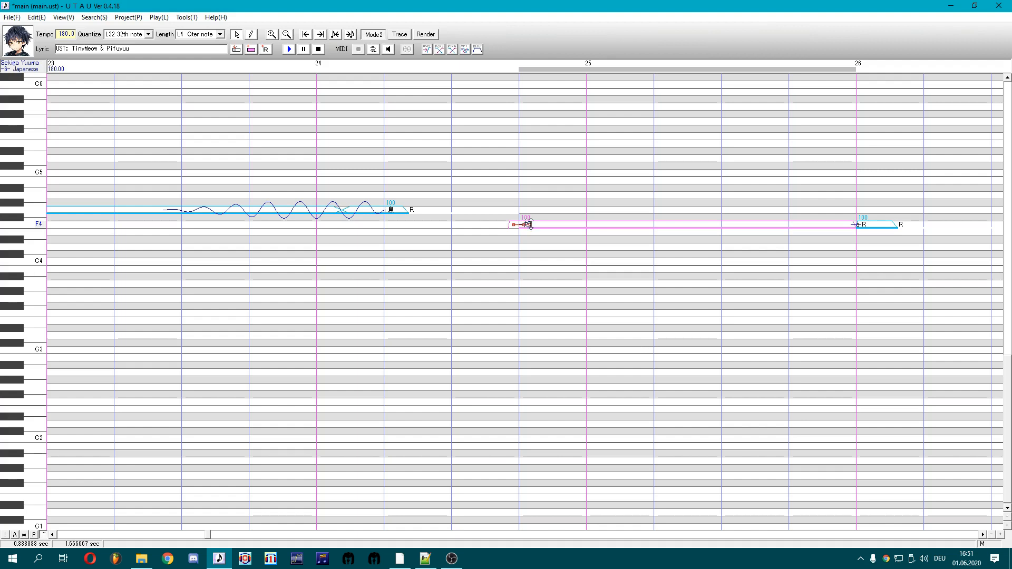
right_click(578, 225)
key(a)
right_click(611, 227)
drag(609, 225, 589, 210)
key(a)
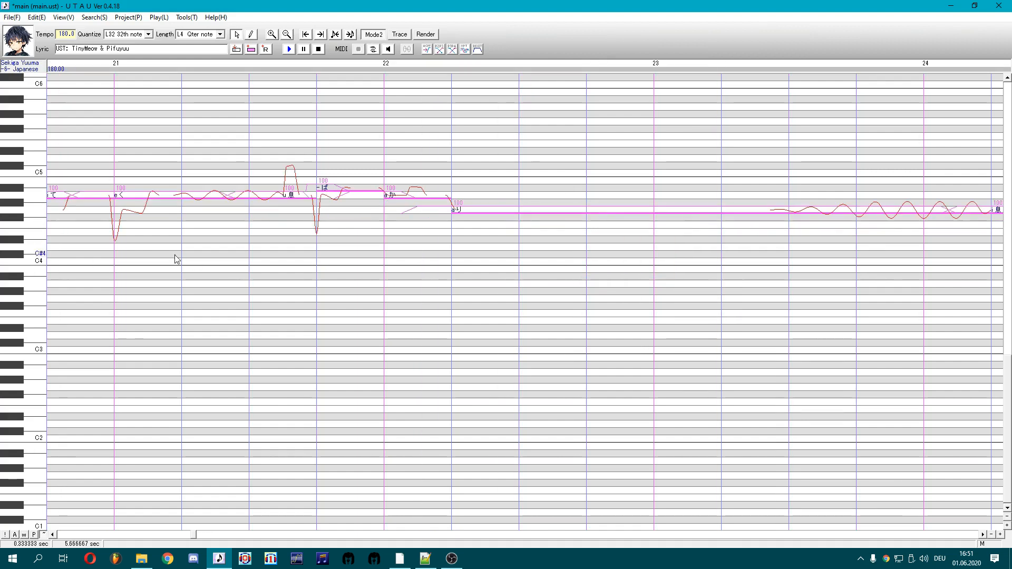
mouse_move(523, 264)
mouse_down()
mouse_move(598, 295)
mouse_move(1005, 311)
mouse_up()
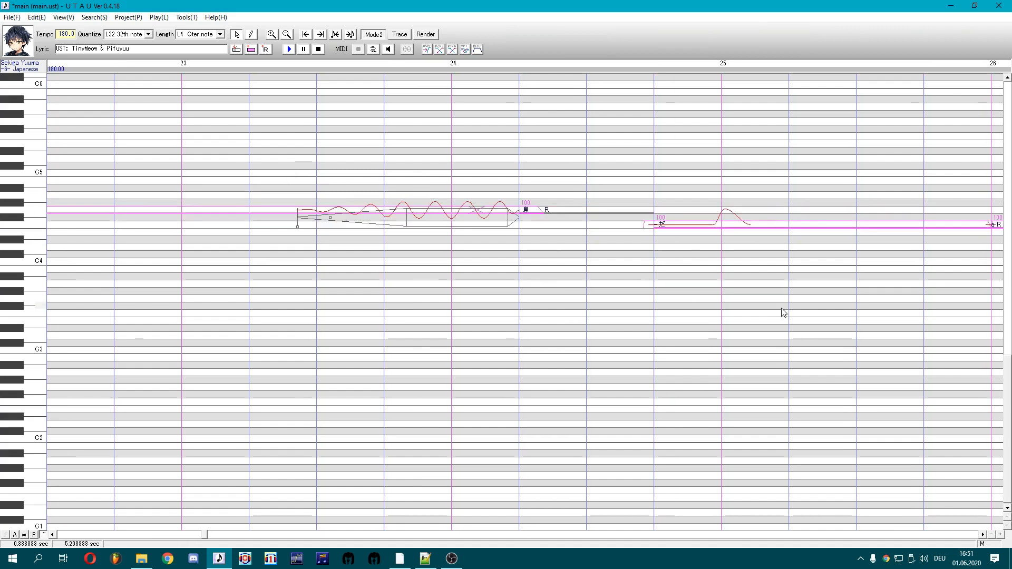
drag(783, 312, 1006, 296)
Widen the pitch peak of the だ note into a flat plateau at about G4 and shift the start of its rise slightly later
drag(877, 287, 540, 208)
right_click(548, 224)
key(a)
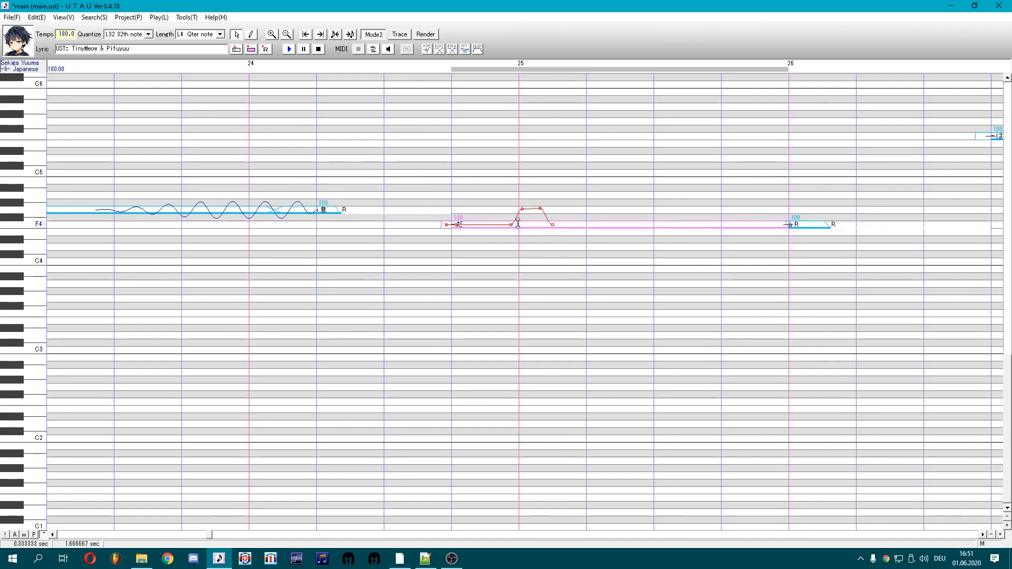
drag(515, 225, 515, 224)
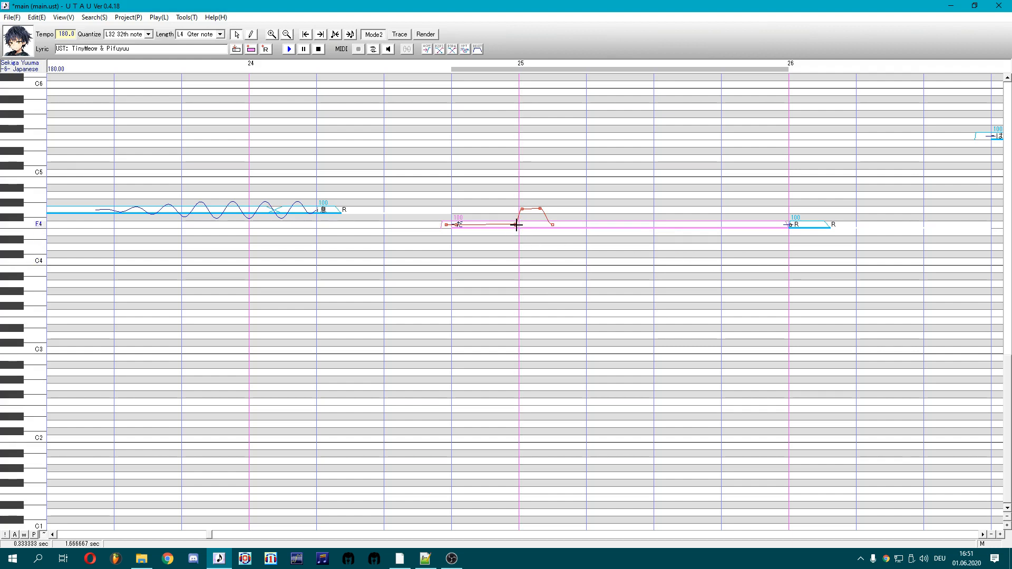
Change the R note after だ at measure 26 to a 息 breath and crossfade its envelope with だ
double_click(811, 226)
drag(815, 237, 633, 132)
click(454, 50)
click(488, 250)
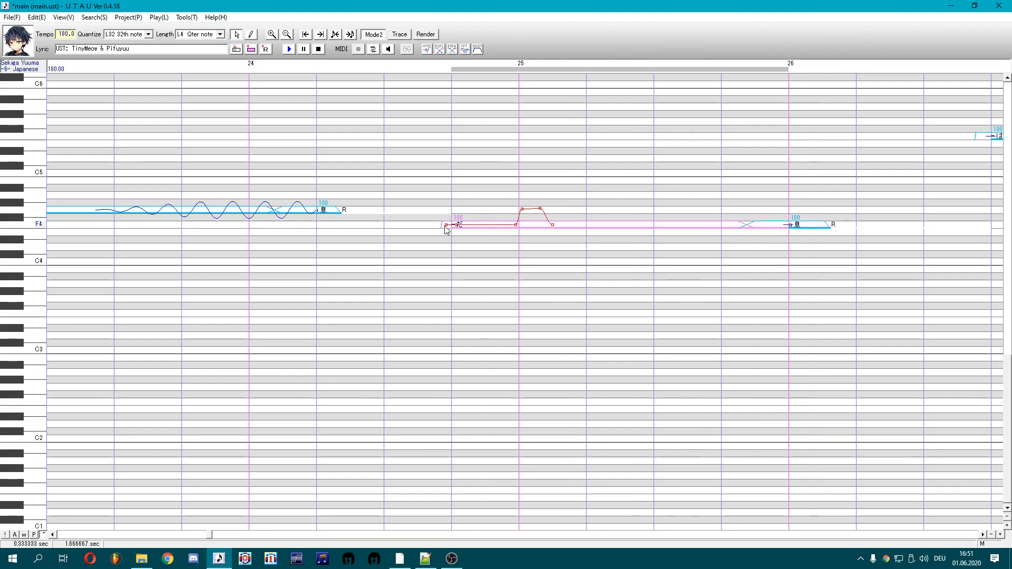
Try a sharp pitch dip to about G#3 at the start of the だ note, playing the note back
right_click(448, 225)
click(457, 230)
drag(451, 225, 472, 290)
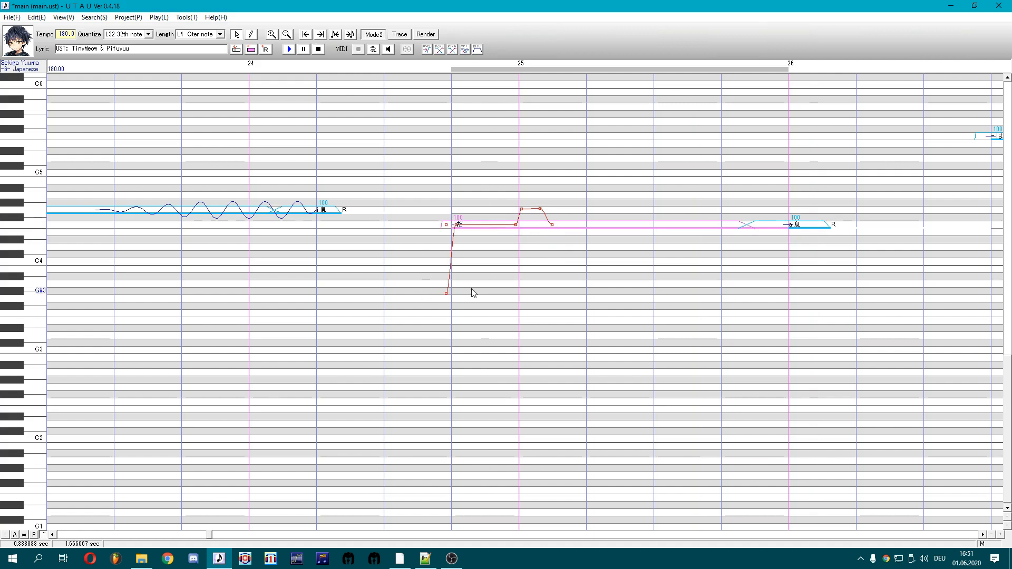
drag(436, 226, 437, 228)
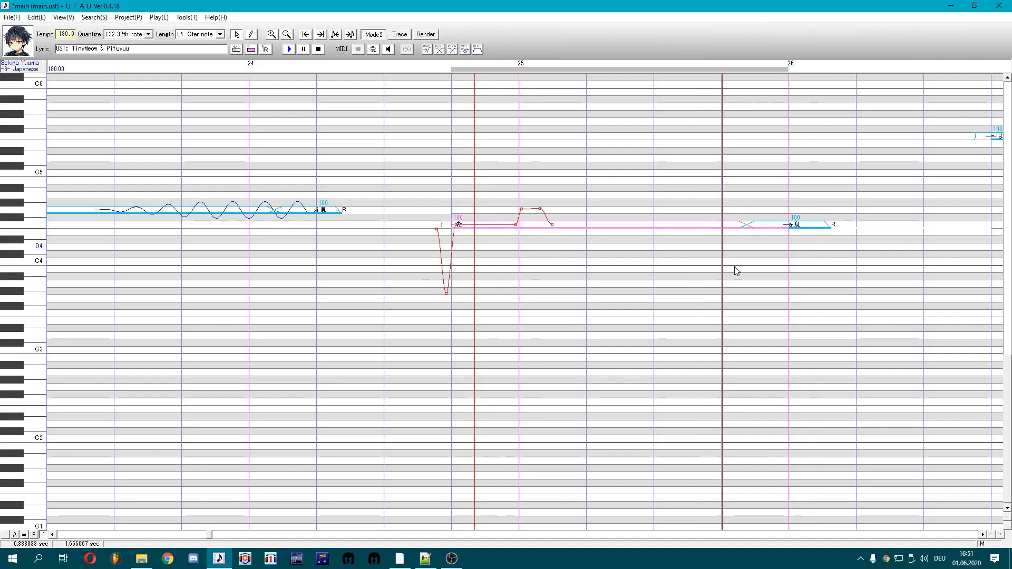
key(space)
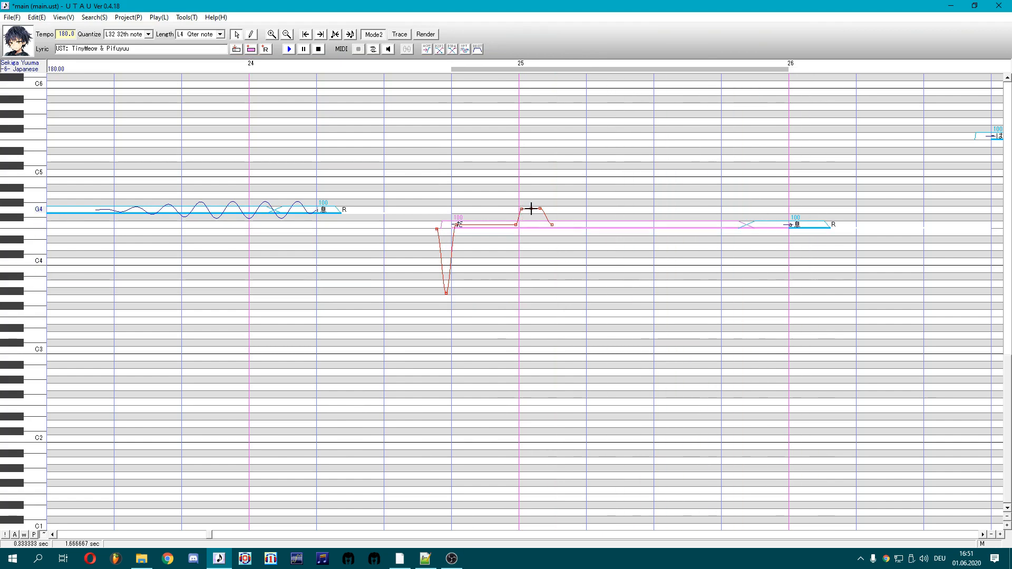
key(space)
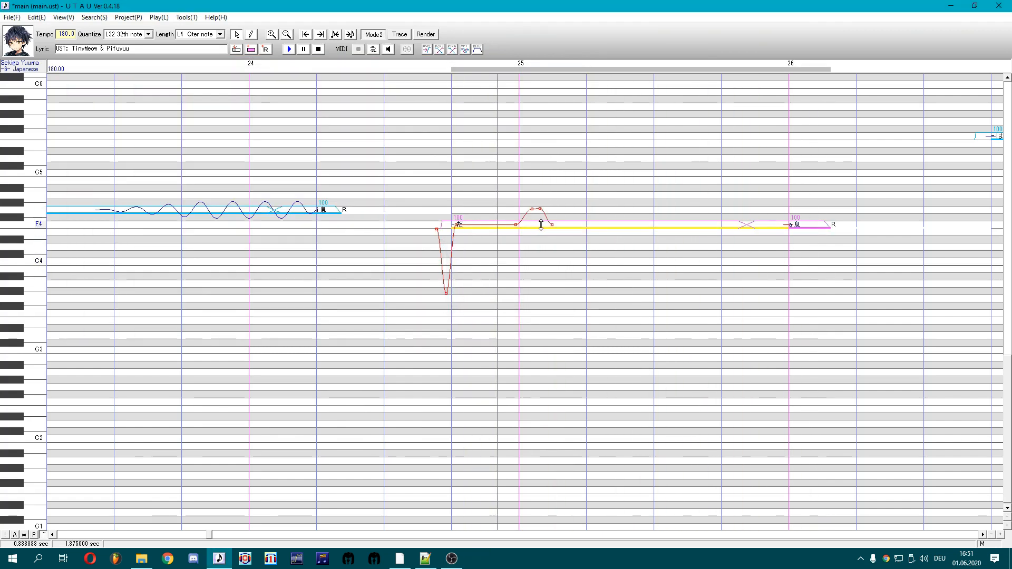
Undo the pitch curve edits on the だ note and the 息 breath change after it
key(ctrl+z)
key(ctrl+z)
key(ctrl+z)
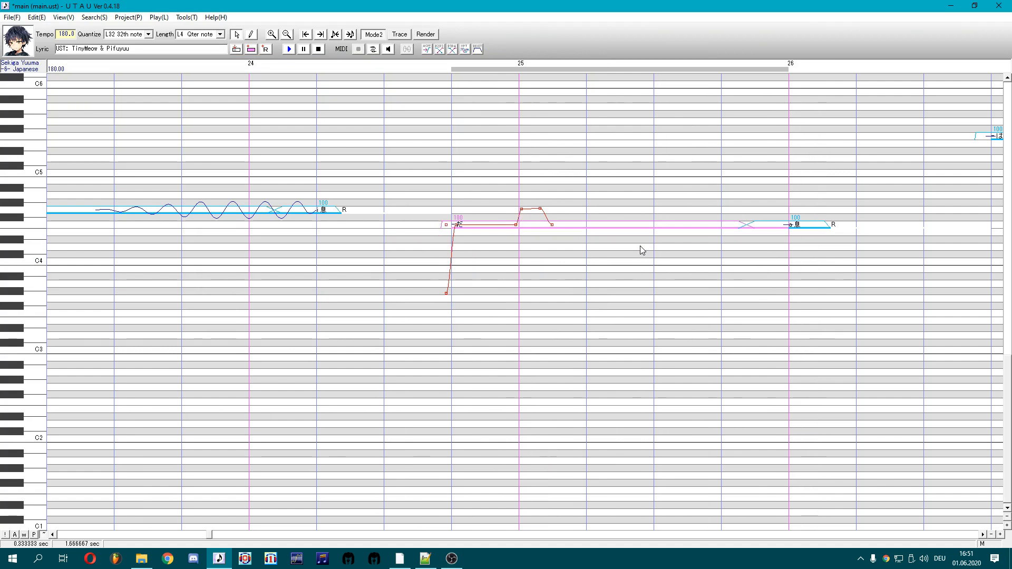
key(ctrl+z)
key(ctrl+z)
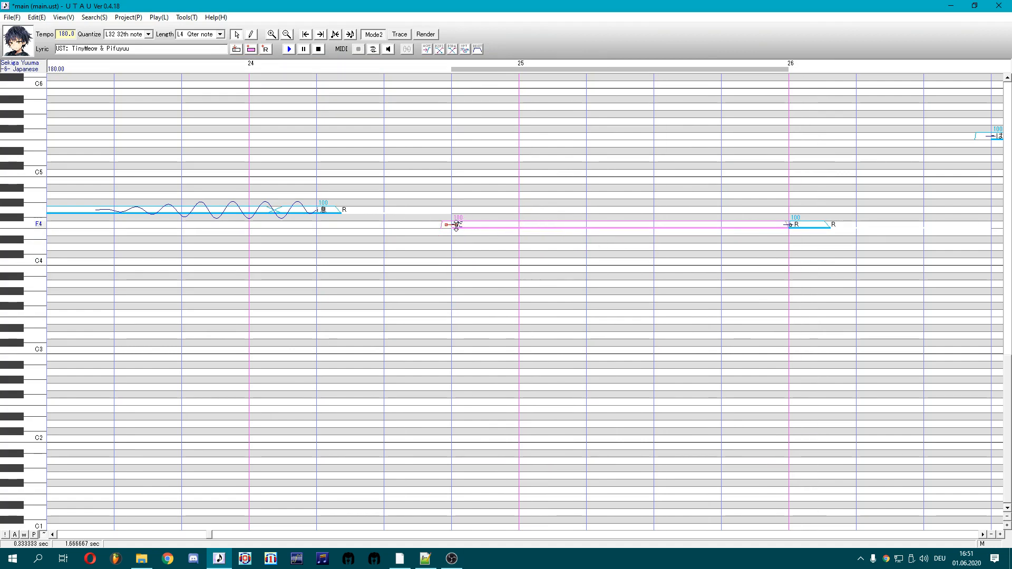
Add pitch control points to だ so it starts at about F#3 and rises steeply to about D#4 before reaching F4
right_click(456, 226)
key(p)
click(395, 307)
right_click(458, 232)
key(p)
drag(463, 225, 458, 239)
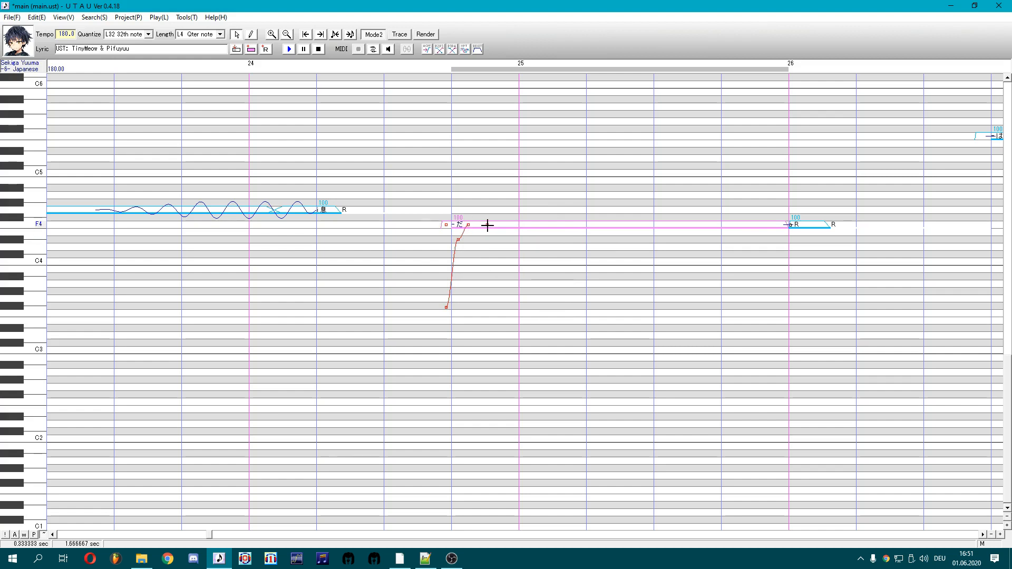
Extend the low pitch stretch of だ at about D#4, return it to F4 just before measure 25, and play the note
right_click(487, 225)
right_click(487, 226)
key(a)
drag(487, 225, 483, 241)
right_click(493, 225)
key(a)
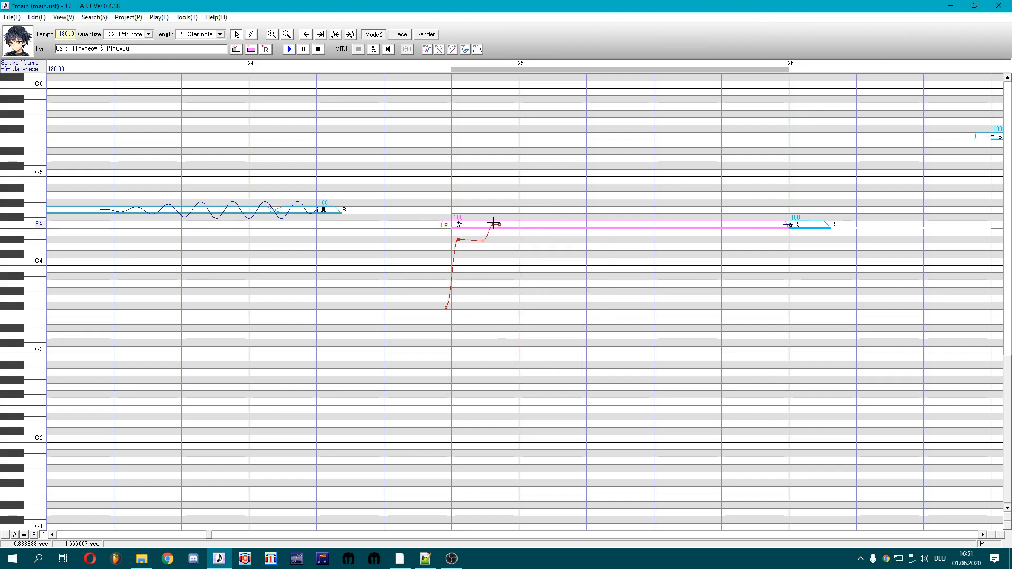
drag(458, 236, 457, 234)
key(space)
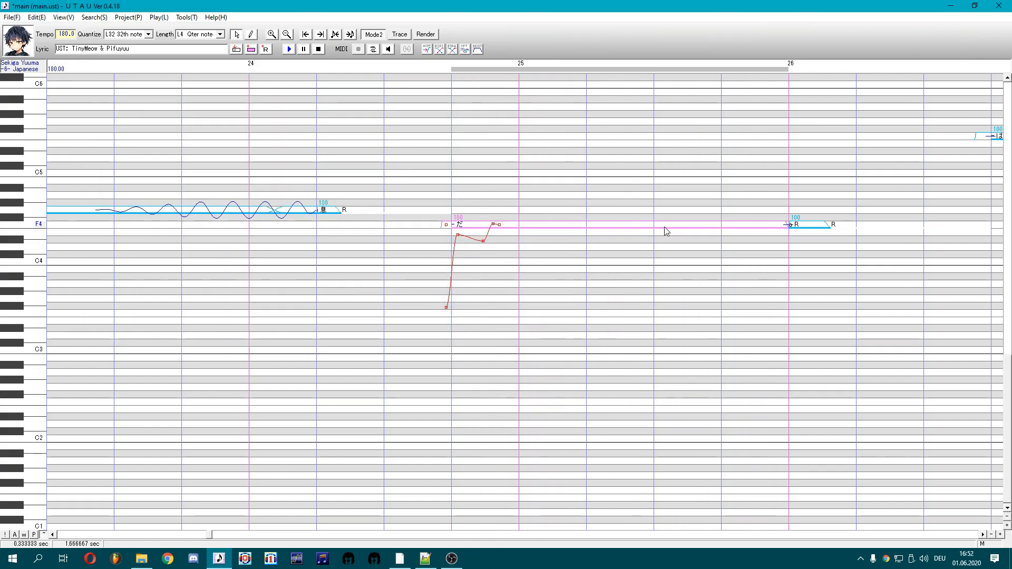
Add vibrato with a 160 ms cycle to だ and shift its start to about the middle of measure 25
double_click(745, 219)
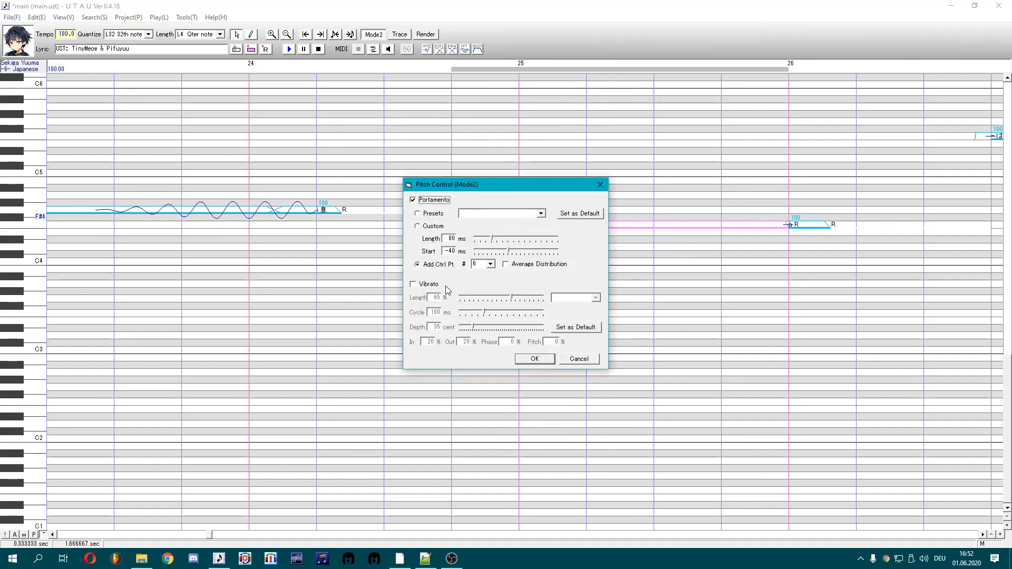
click(484, 312)
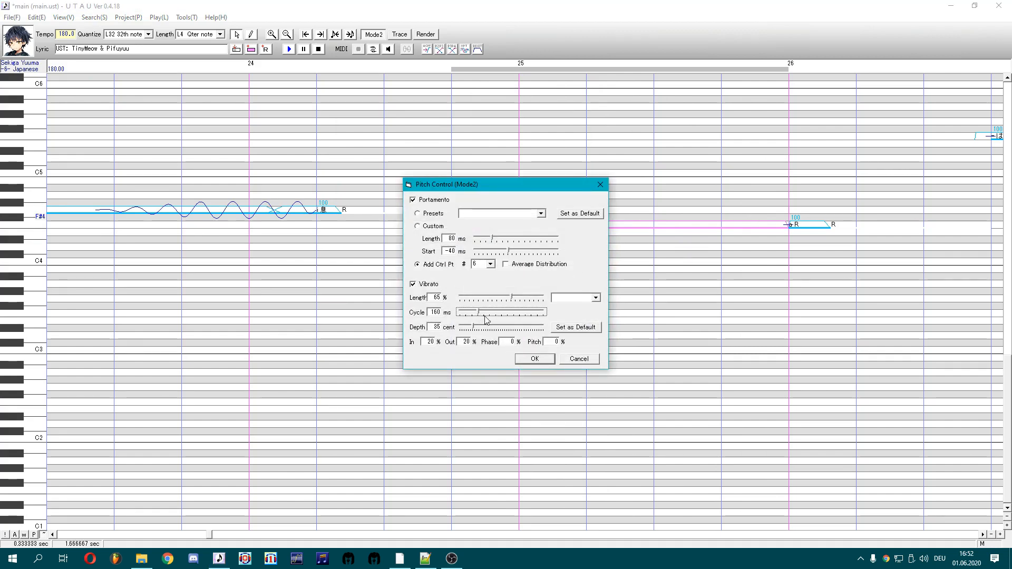
click(534, 358)
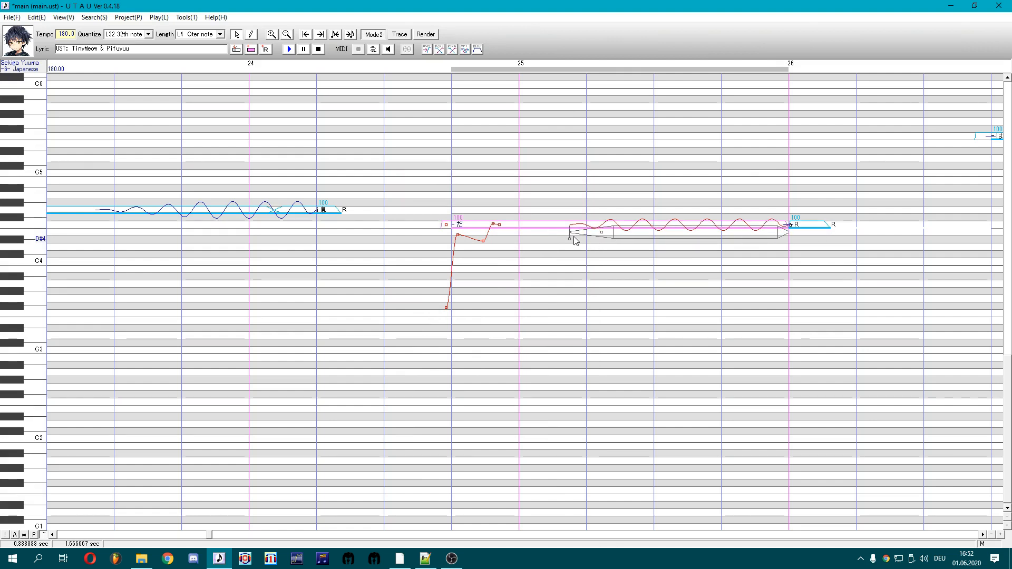
drag(569, 232, 657, 232)
Change the R note at measure 26 to a 息 breath and crossfade its envelope with だ
double_click(808, 225)
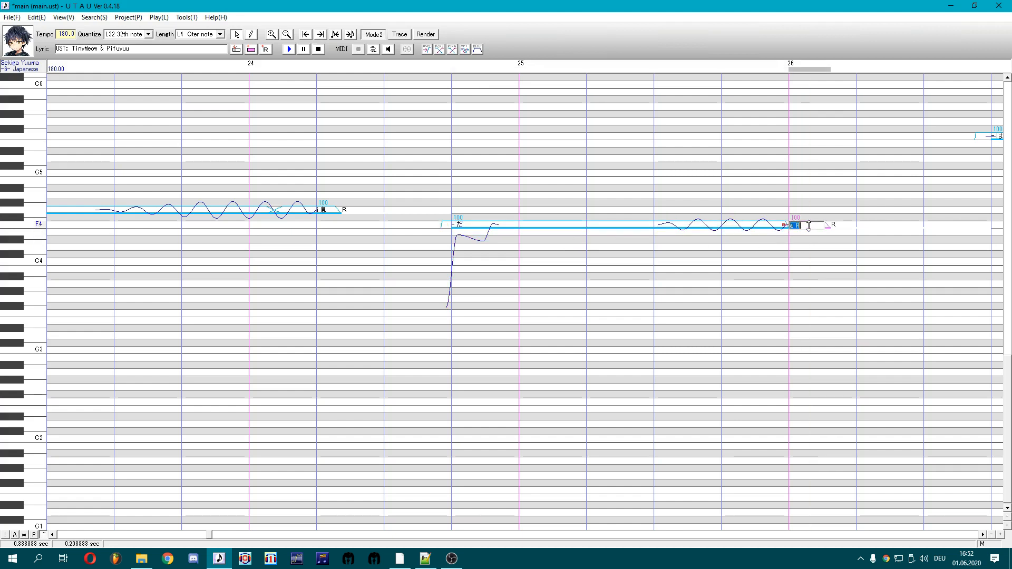
text(a)
text(息)
drag(805, 243, 562, 223)
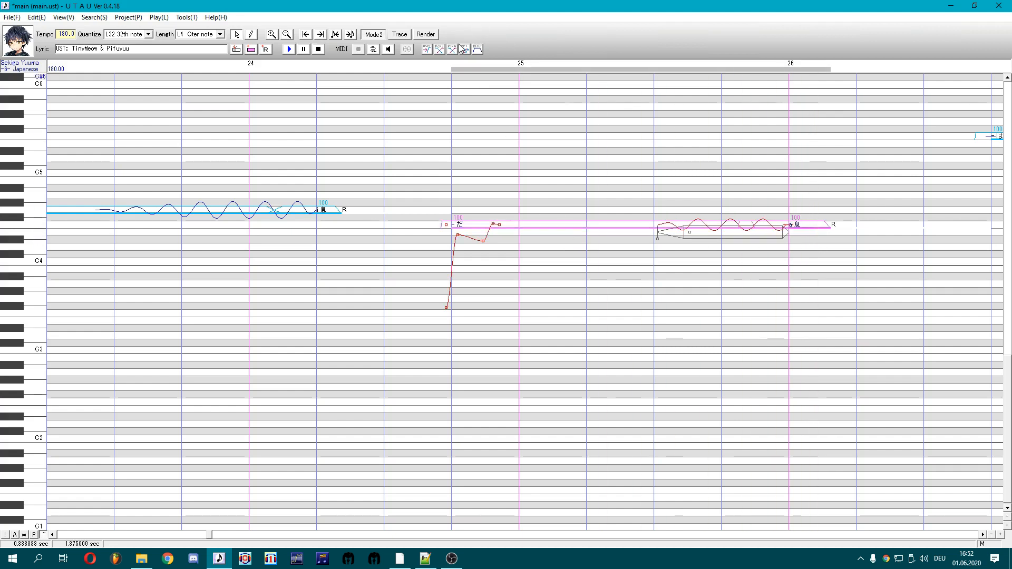
Check the region properties of the selected notes and the project configuration's rendering options and tools
right_click(573, 226)
click(621, 342)
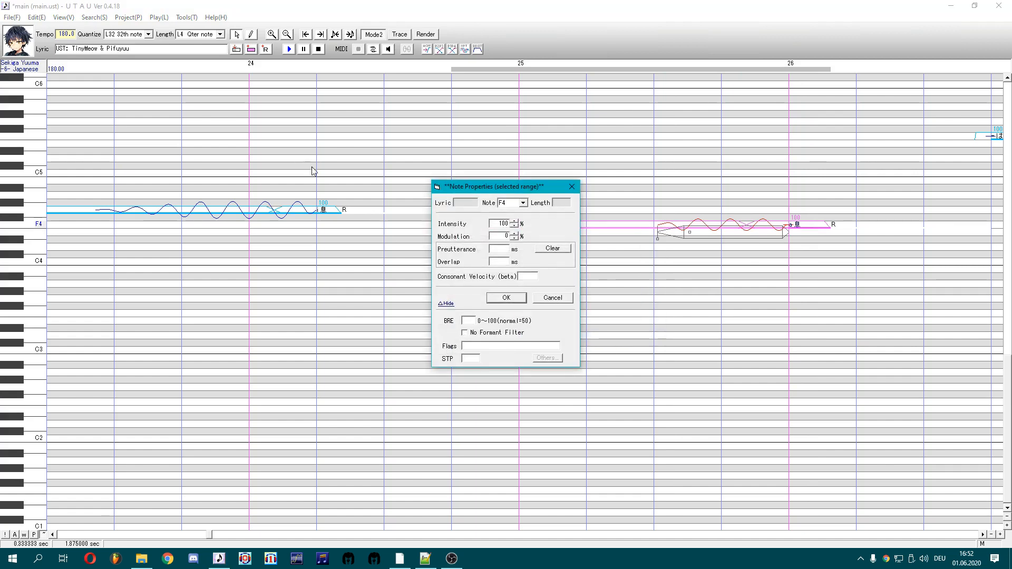
click(571, 187)
click(22, 66)
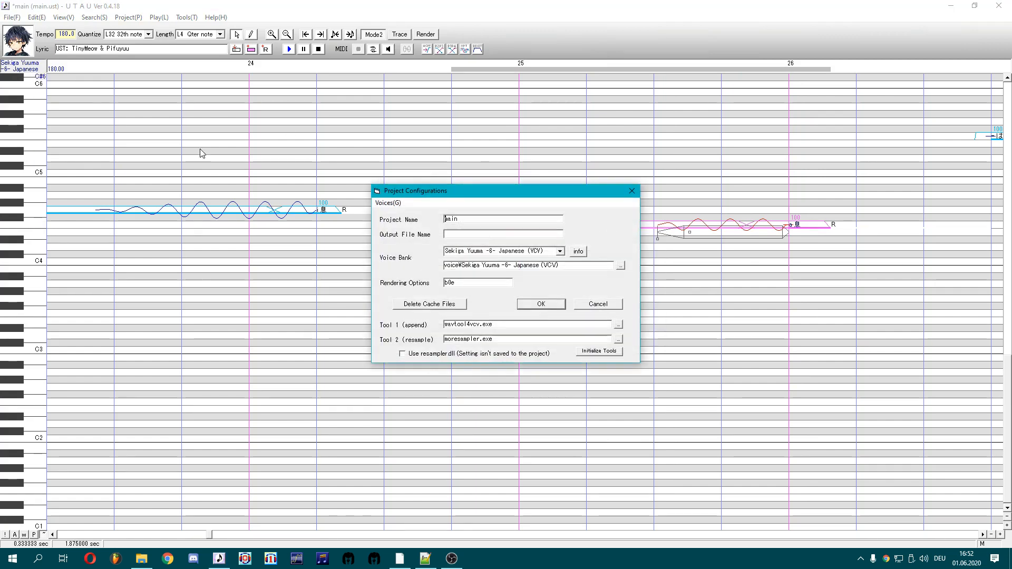
click(541, 304)
Set the flags of the selected だ and 息 notes to Mt-100
right_click(806, 226)
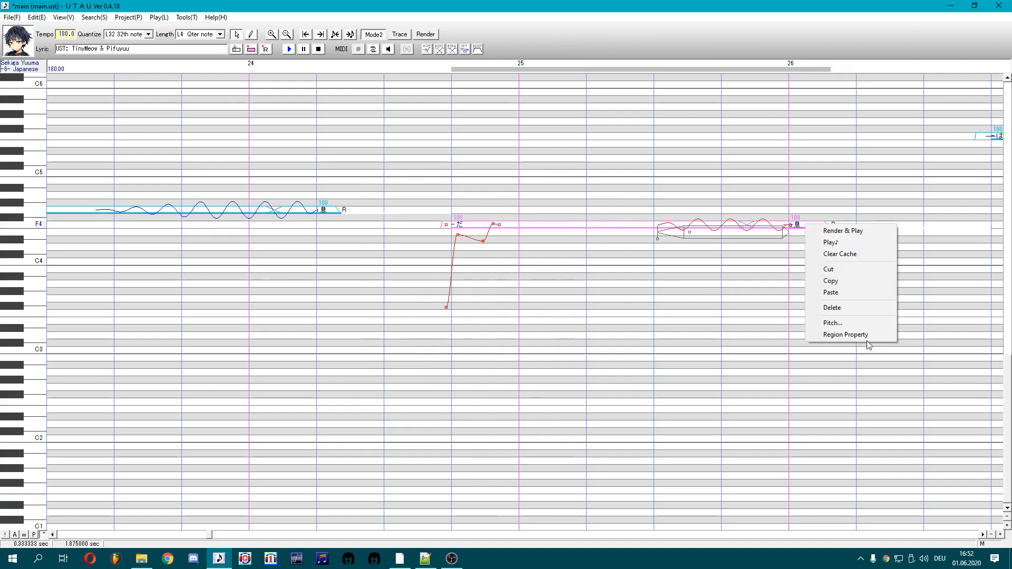
click(858, 336)
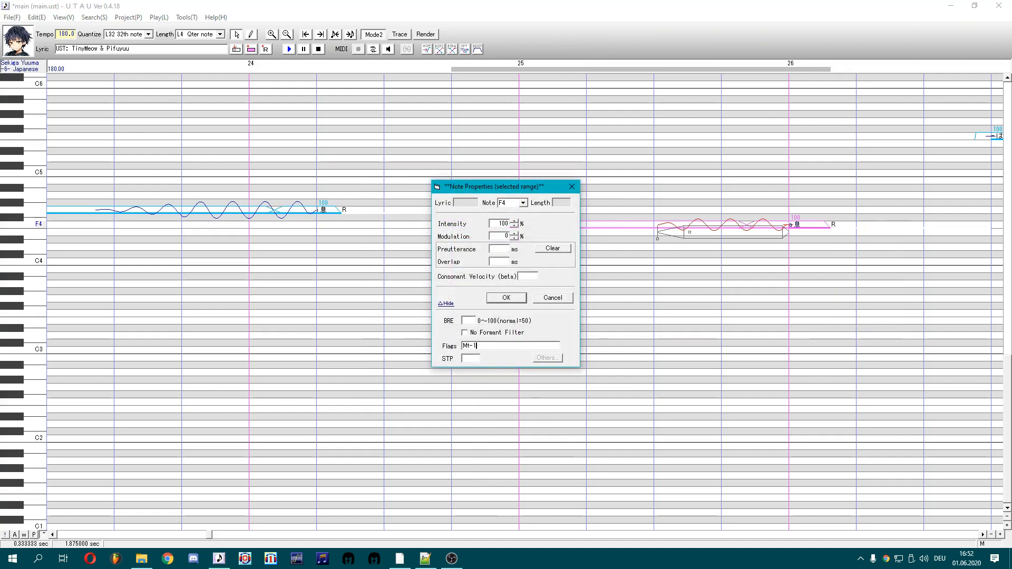
text(00)
click(518, 303)
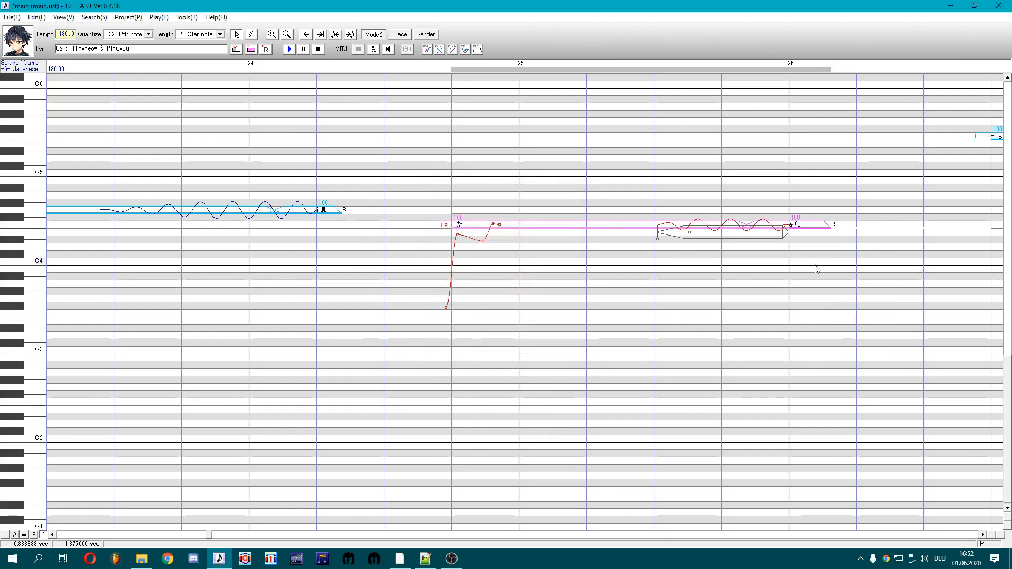
Raise the 息 breath at measure 26 to G4 and play it back with だ
click(812, 228)
mouse_move(812, 228)
mouse_down()
mouse_move(813, 211)
mouse_move(702, 226)
mouse_up()
click(495, 224)
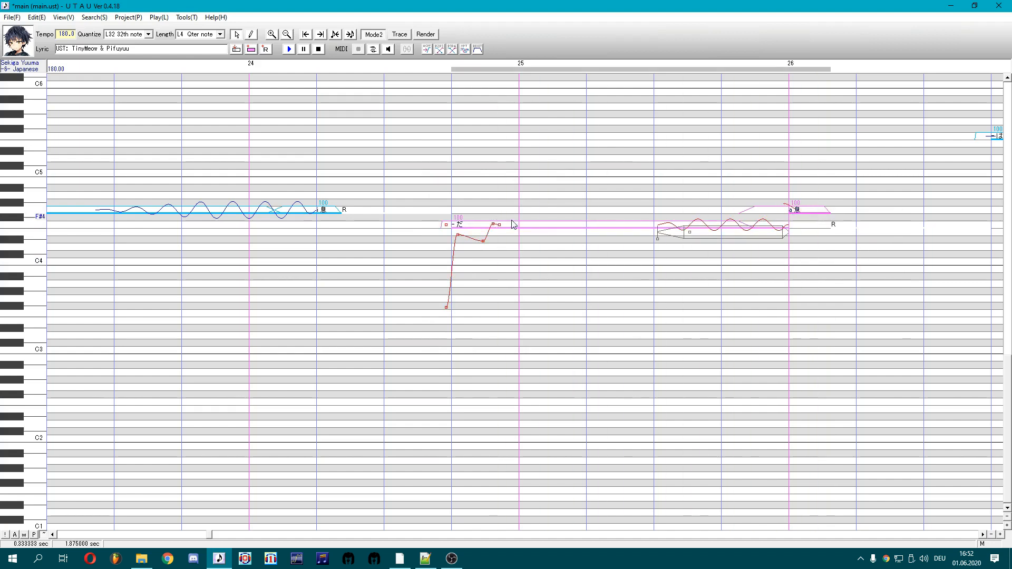
key(space)
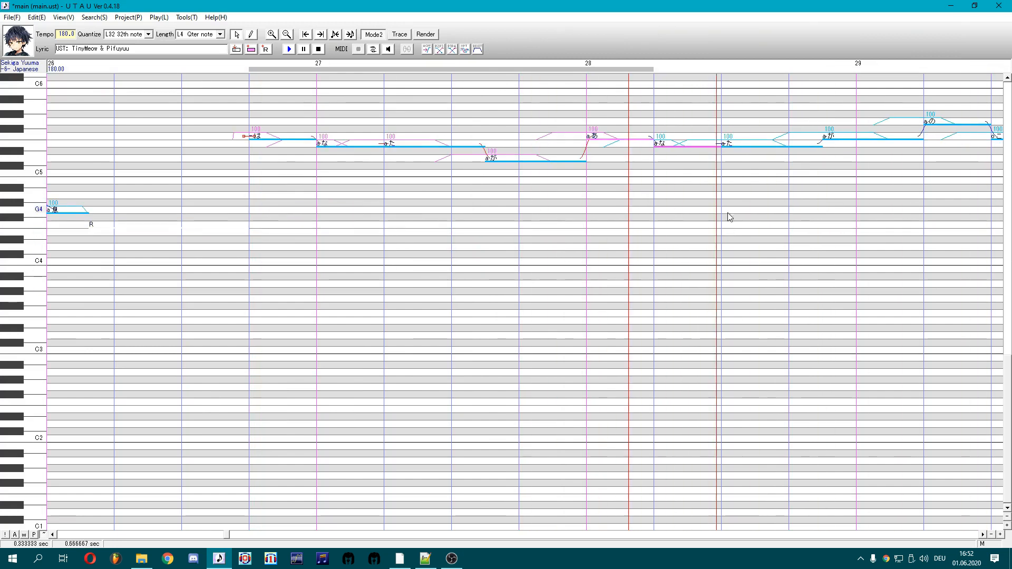
Select the notes from は before measure 27 through measure 29 and crossfade their envelopes
drag(704, 185, 1005, 182)
click(477, 49)
click(452, 49)
click(606, 163)
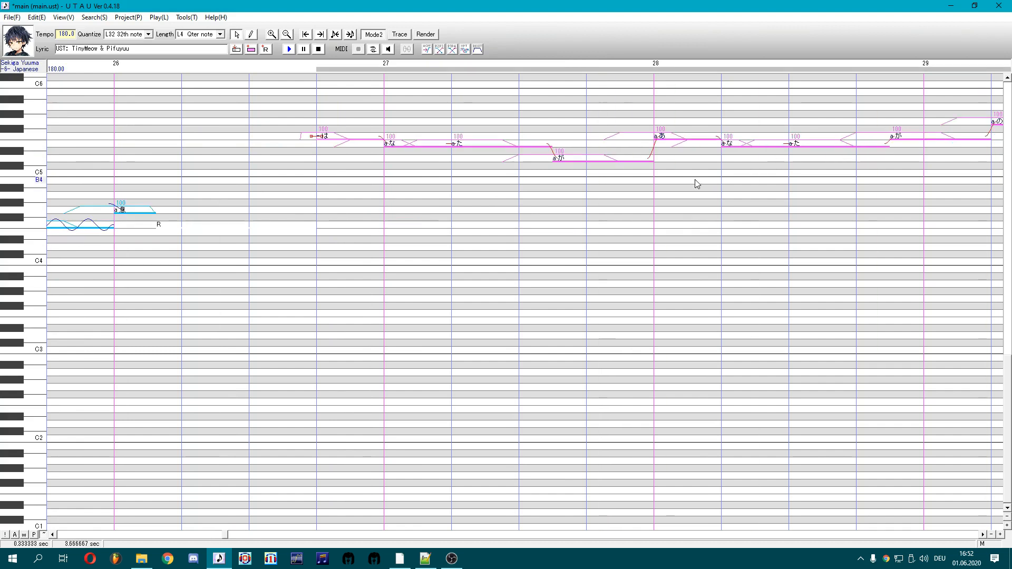
Shape the は pitch curve to start at about A5, drop to E5 and slightly overshoot F5, and play it with な
click(325, 160)
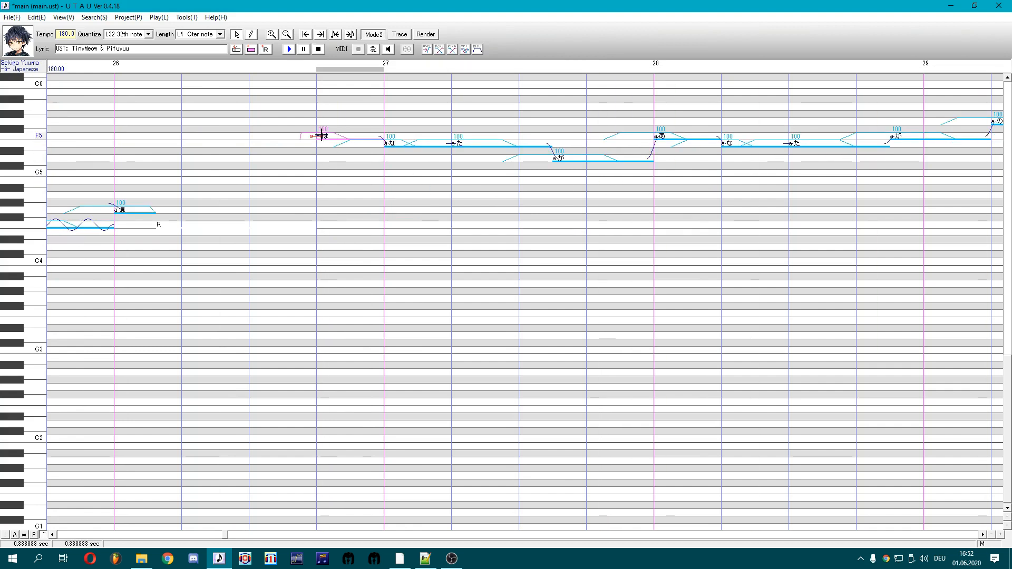
right_click(321, 136)
click(321, 136)
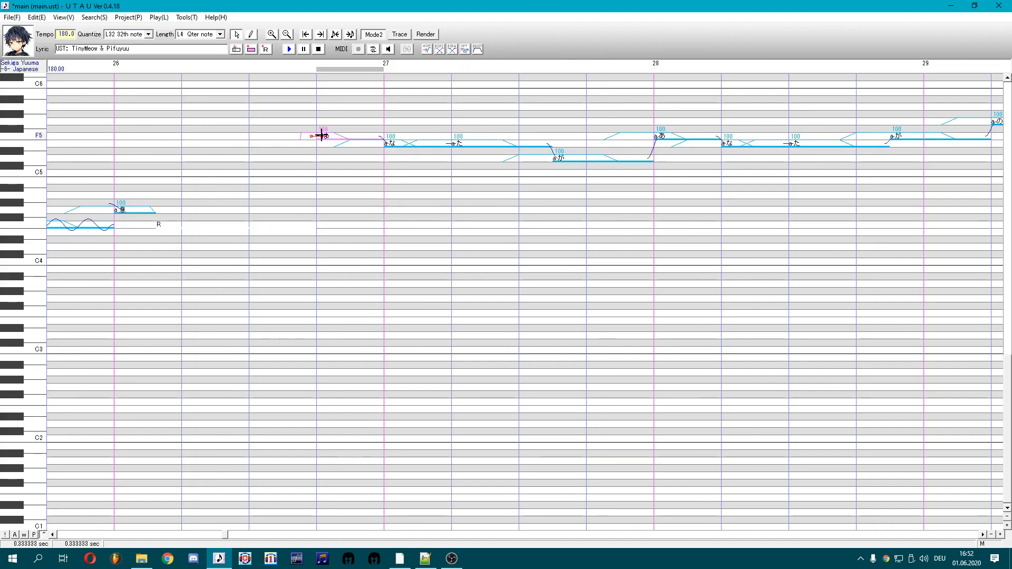
drag(318, 118, 319, 102)
drag(331, 138, 352, 132)
right_click(354, 137)
click(357, 141)
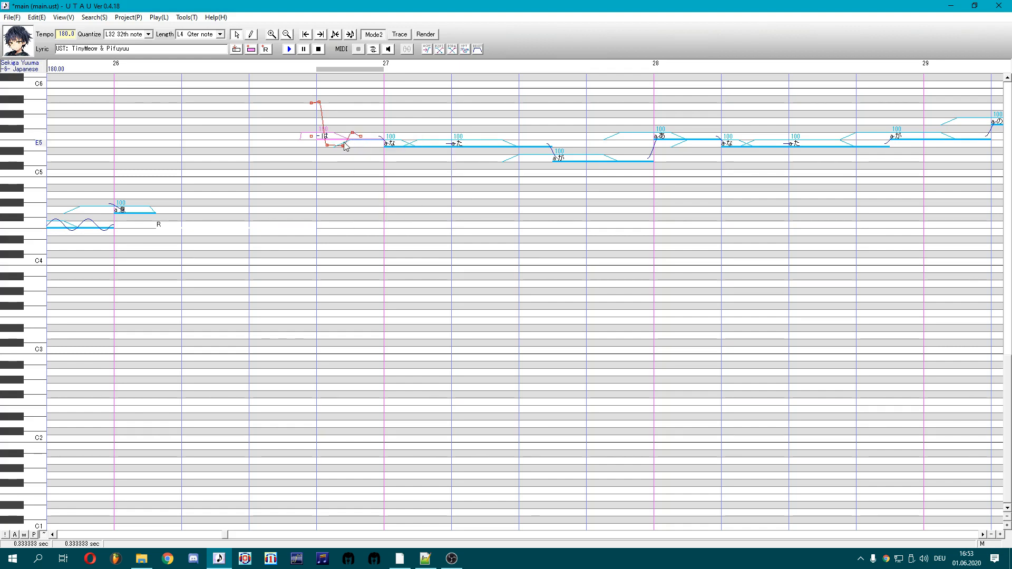
click(404, 143)
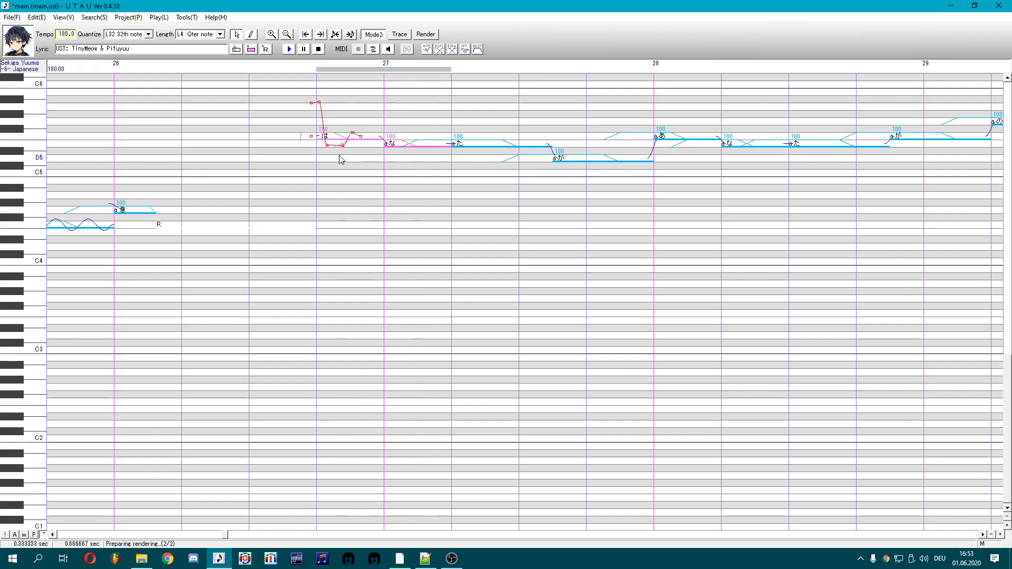
click(339, 155)
Shorten the pitch slide into the な note at measure 27 and add a vibrato that starts early in the note
click(389, 145)
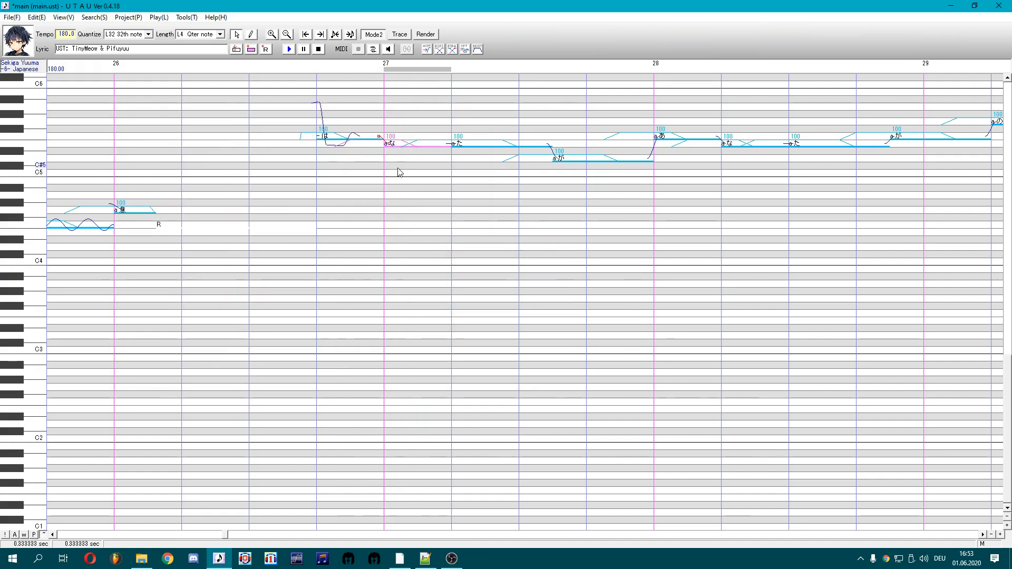
double_click(386, 136)
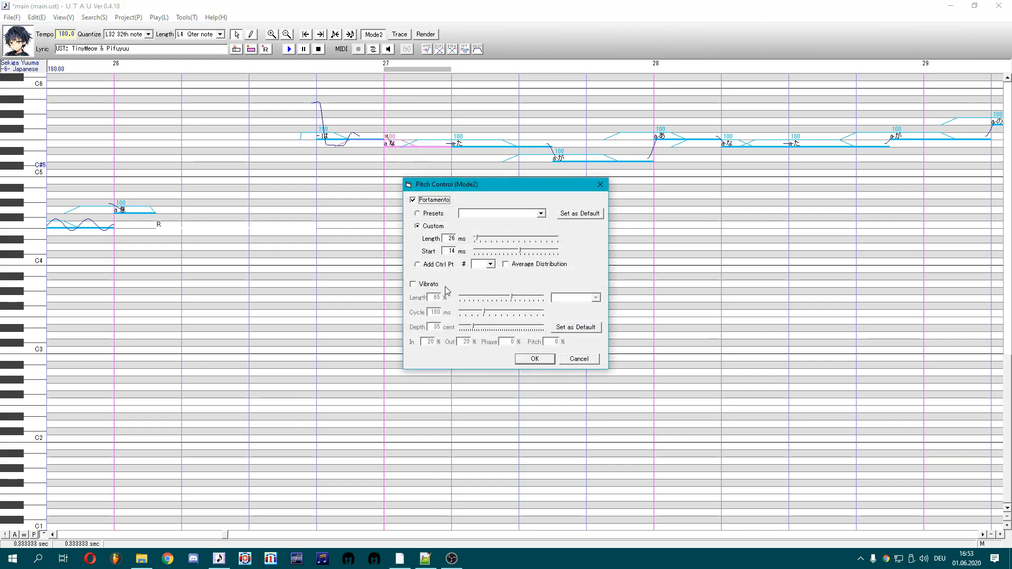
click(445, 287)
click(534, 359)
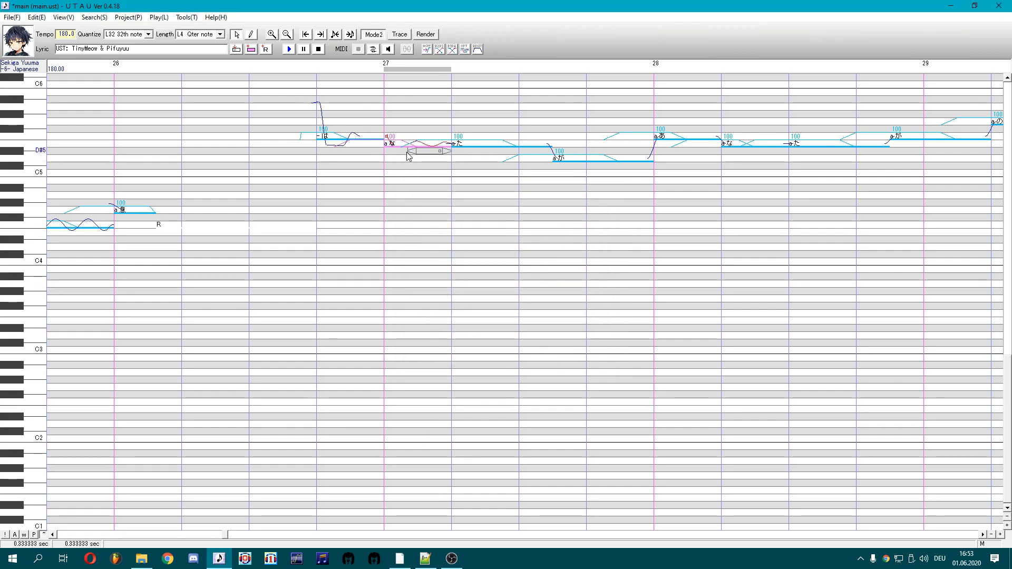
mouse_move(408, 151)
mouse_down()
mouse_move(385, 152)
mouse_move(423, 158)
mouse_up()
Give the た note in measure 27 a sharp pitch dip to about A4, a stretch near D5 and a return to E5, and play it
click(467, 146)
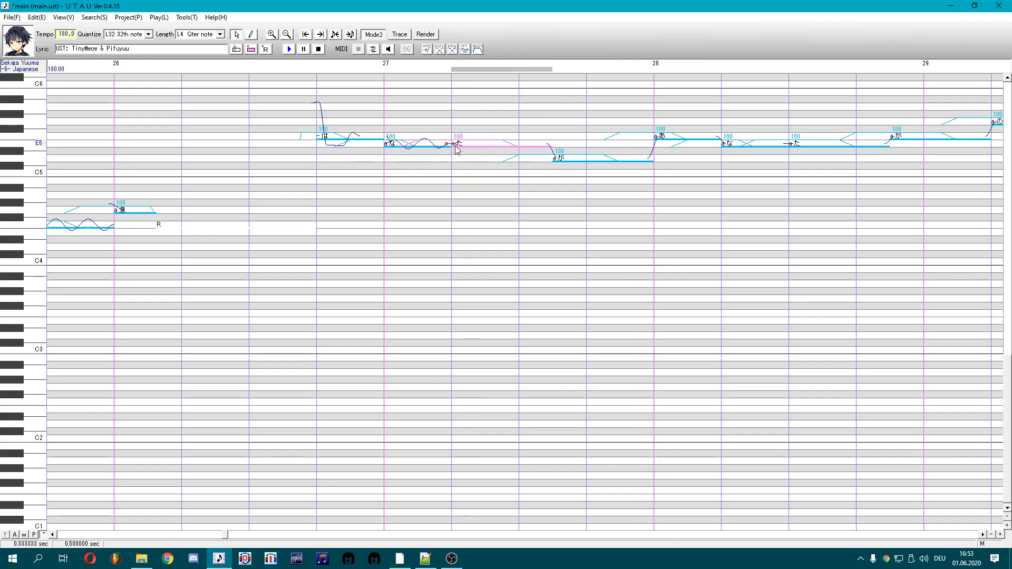
drag(451, 195, 451, 195)
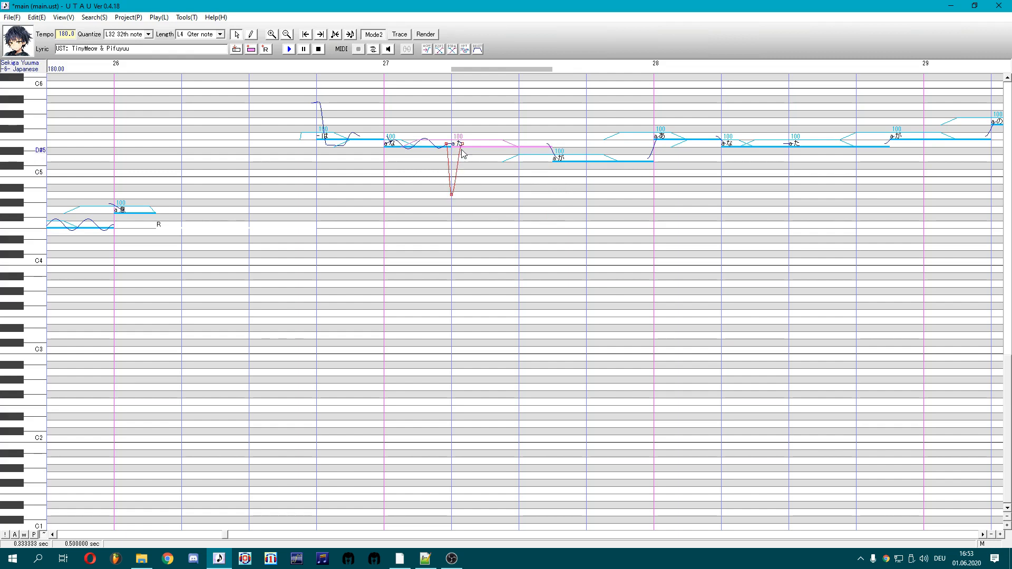
right_click(463, 143)
key(a)
drag(463, 143, 475, 162)
right_click(477, 144)
key(a)
key(space)
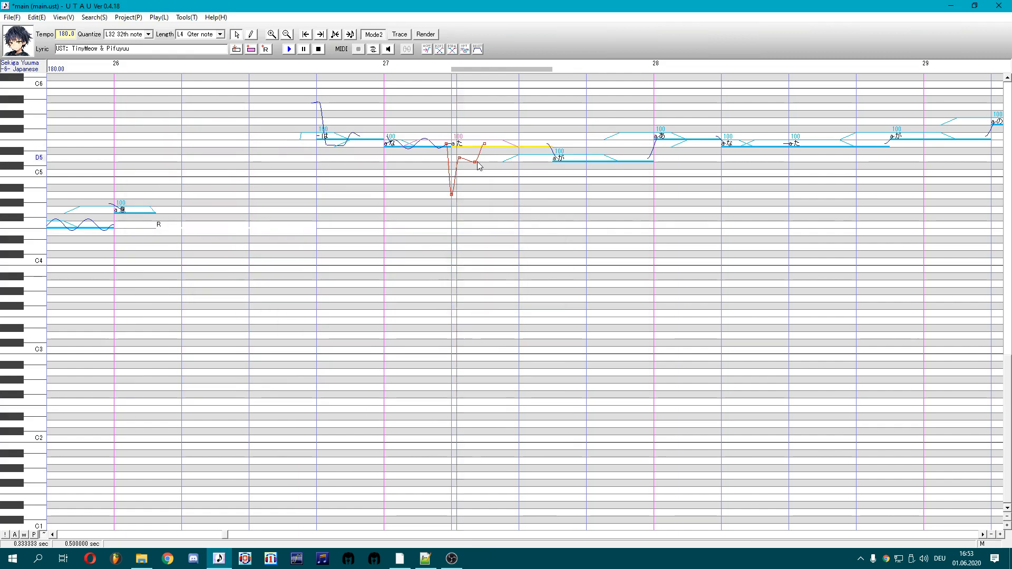
Add a small overshoot to about F5 at the end of the た pitch curve and select the が note before measure 28
right_click(486, 147)
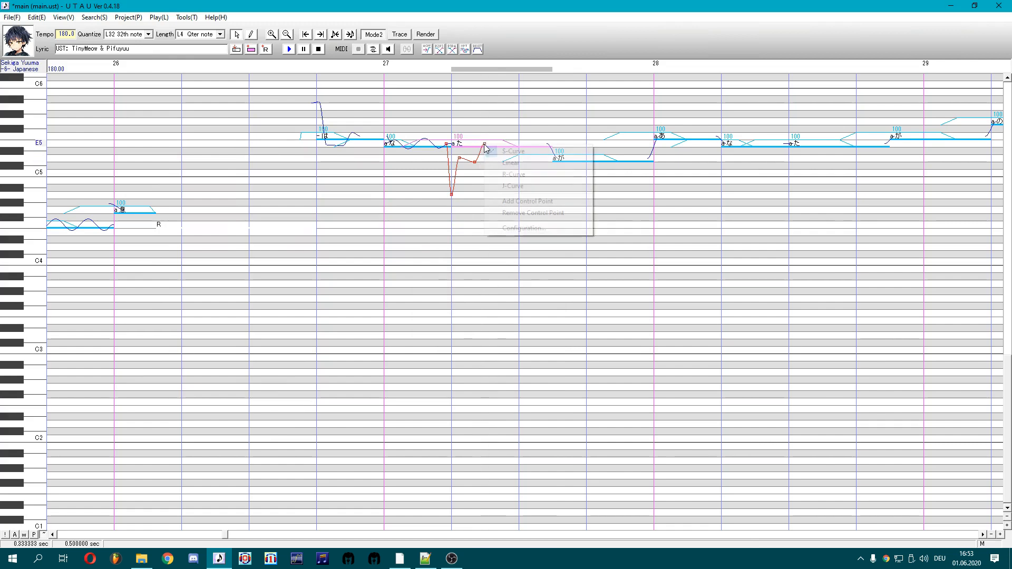
key(a)
drag(484, 144, 484, 138)
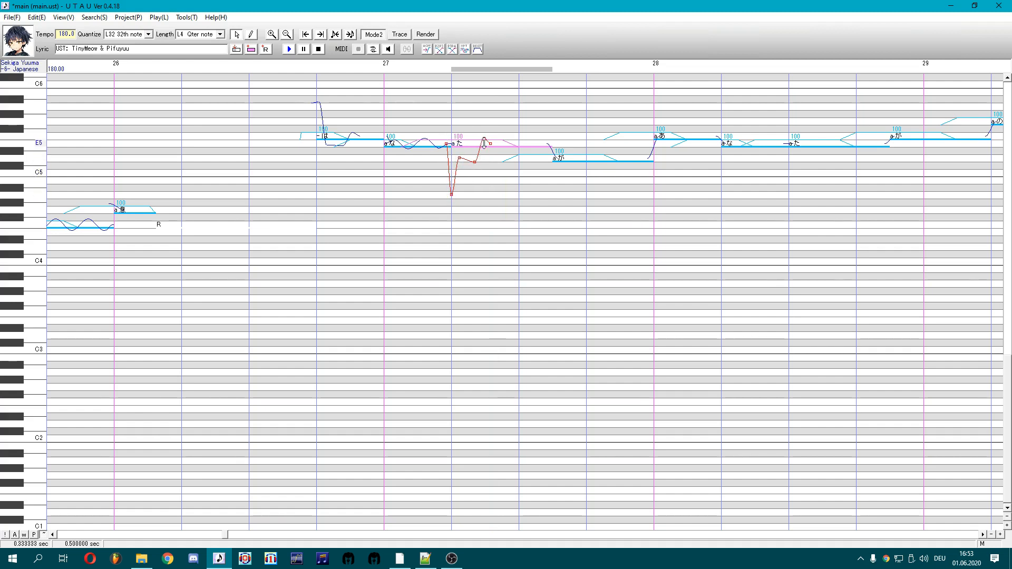
click(551, 157)
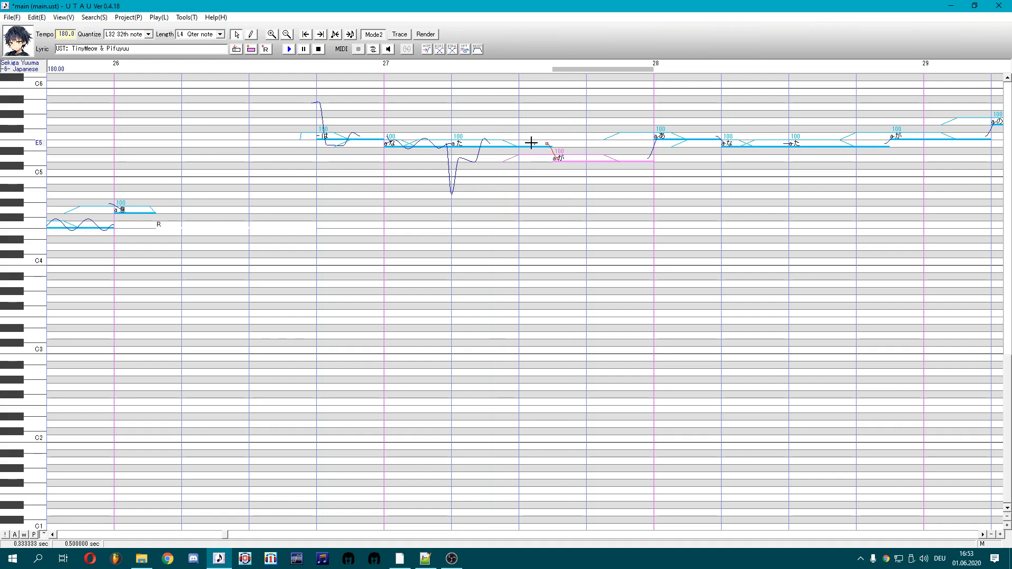
Start the が note's pitch slide earlier before measure 28, hold it at D5 and dip it to about C5 just before the note
drag(531, 143, 517, 143)
right_click(516, 143)
click(535, 151)
right_click(525, 159)
click(543, 216)
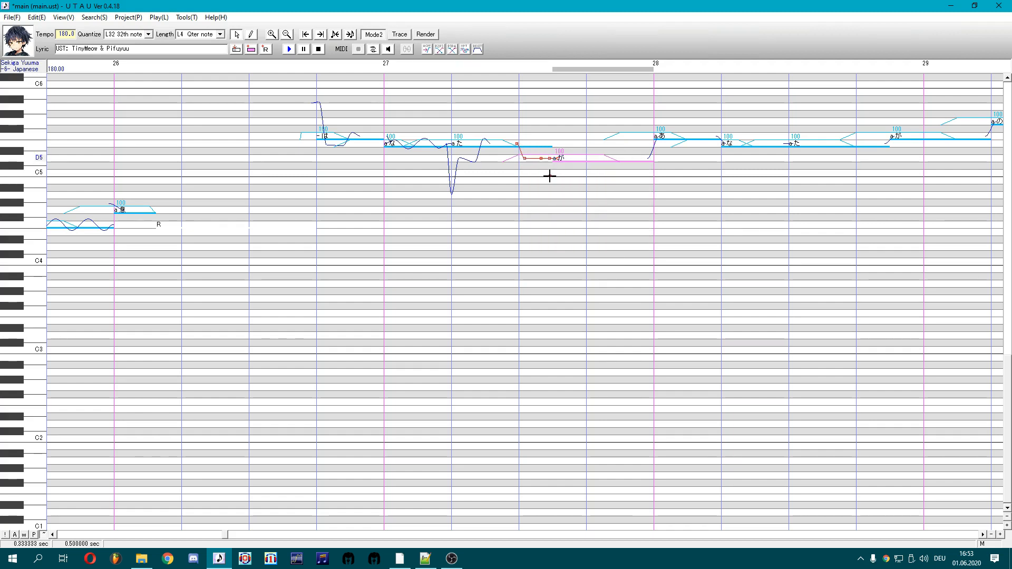
drag(548, 174, 548, 174)
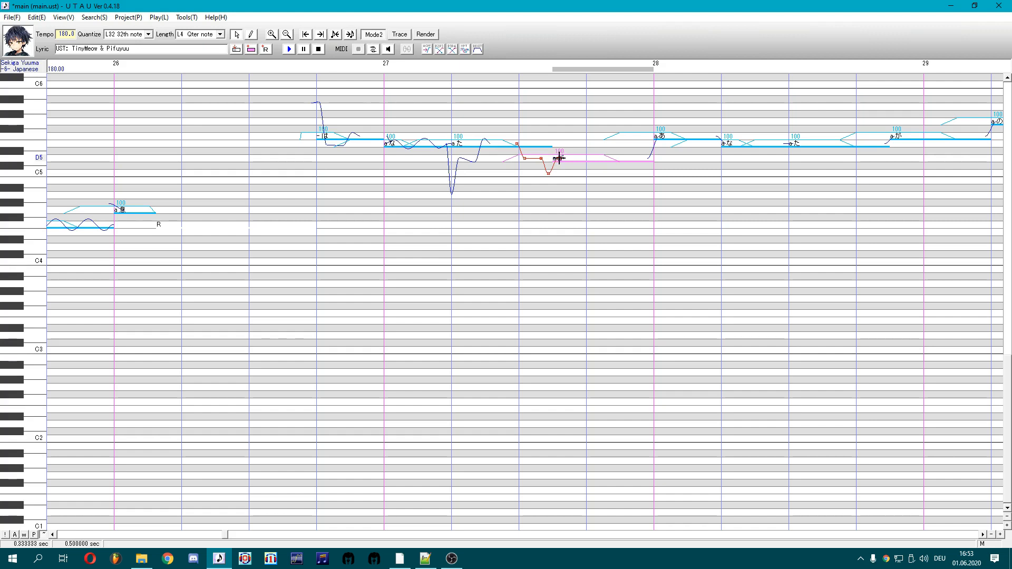
Add an overshoot to about E5 returning to D5 in the が pitch curve, and play the phrase from は to が
right_click(562, 158)
click(581, 216)
drag(569, 158, 566, 157)
click(698, 172)
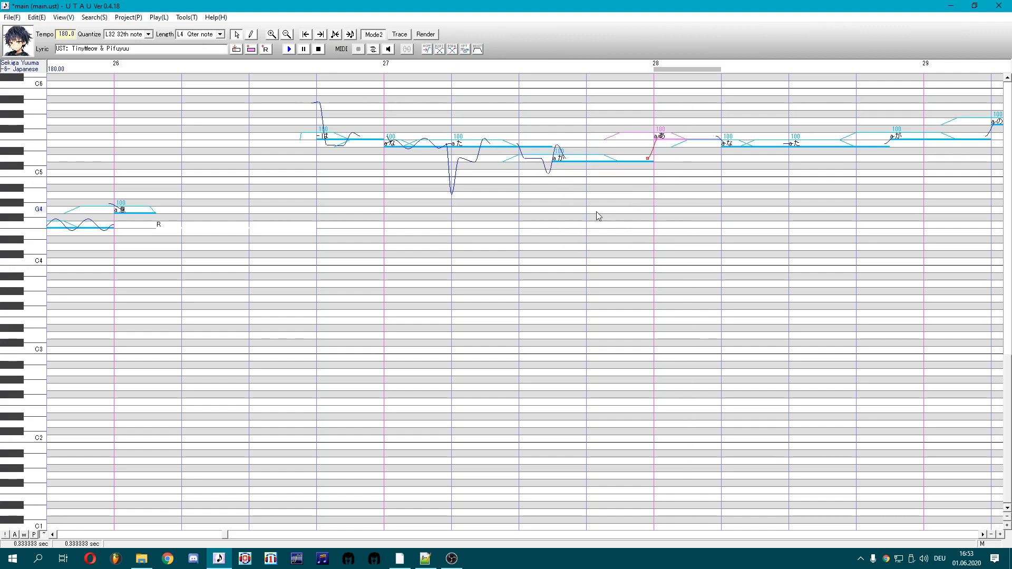
drag(603, 212, 350, 164)
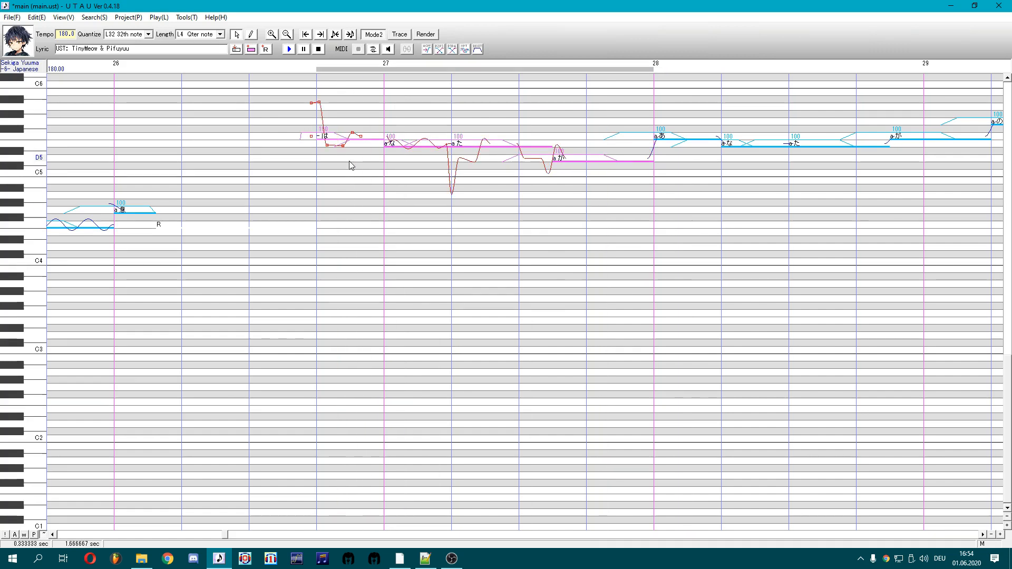
key(space)
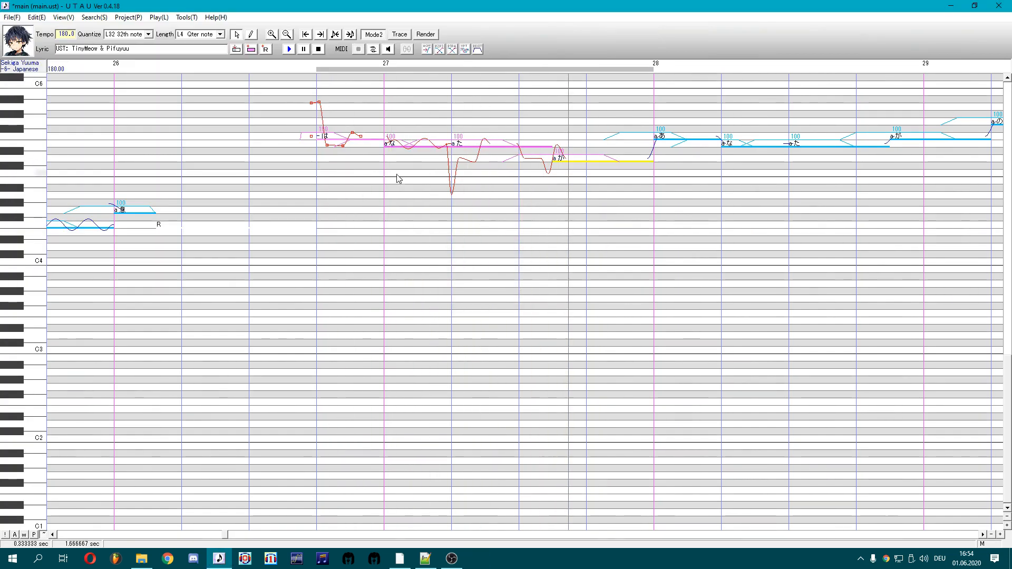
Add a vibrato to the が note before measure 28 and extend it to start at the beginning of the note
click(386, 208)
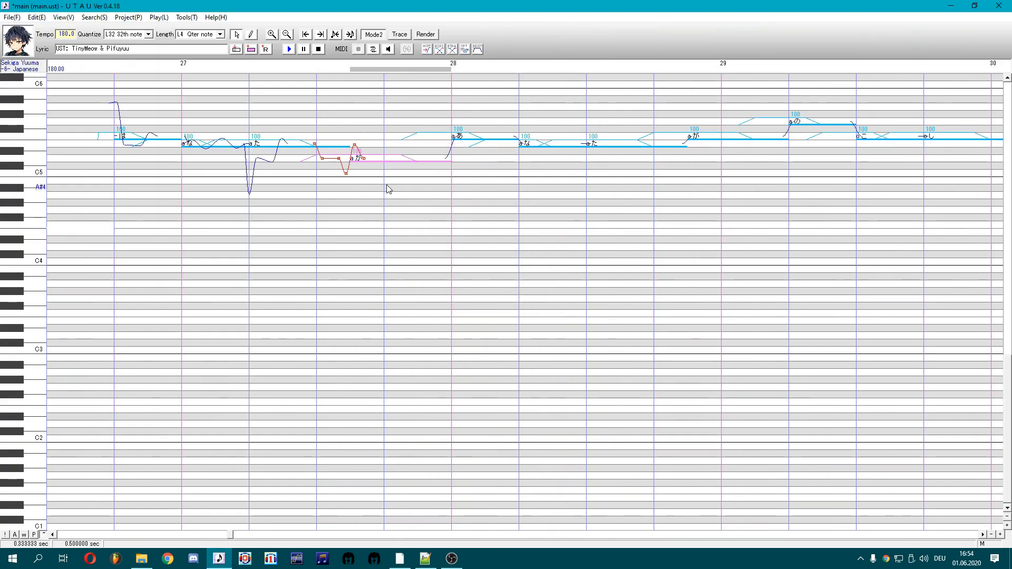
key(ctrl+y)
click(428, 284)
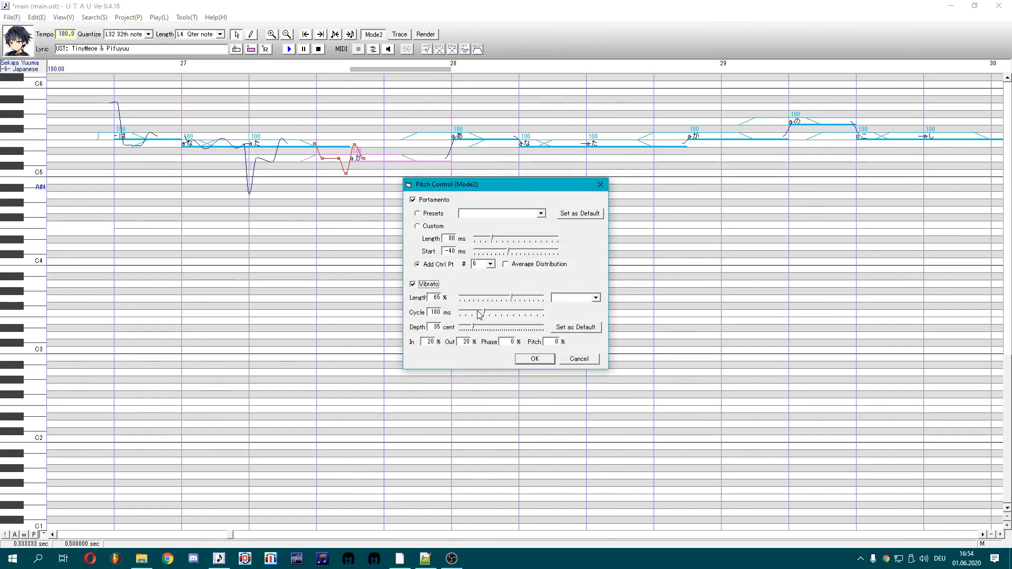
click(478, 311)
click(534, 358)
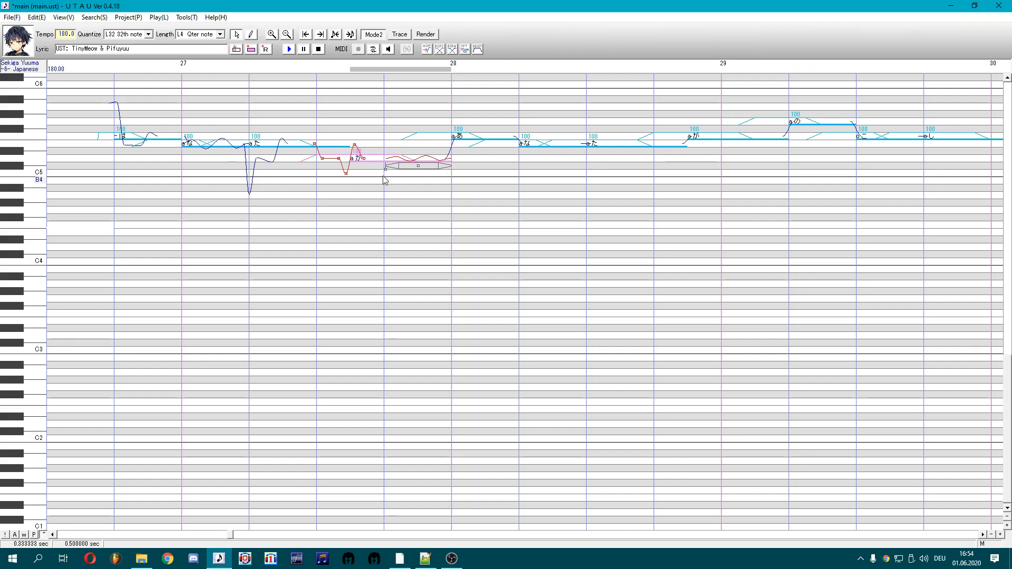
drag(385, 168, 350, 169)
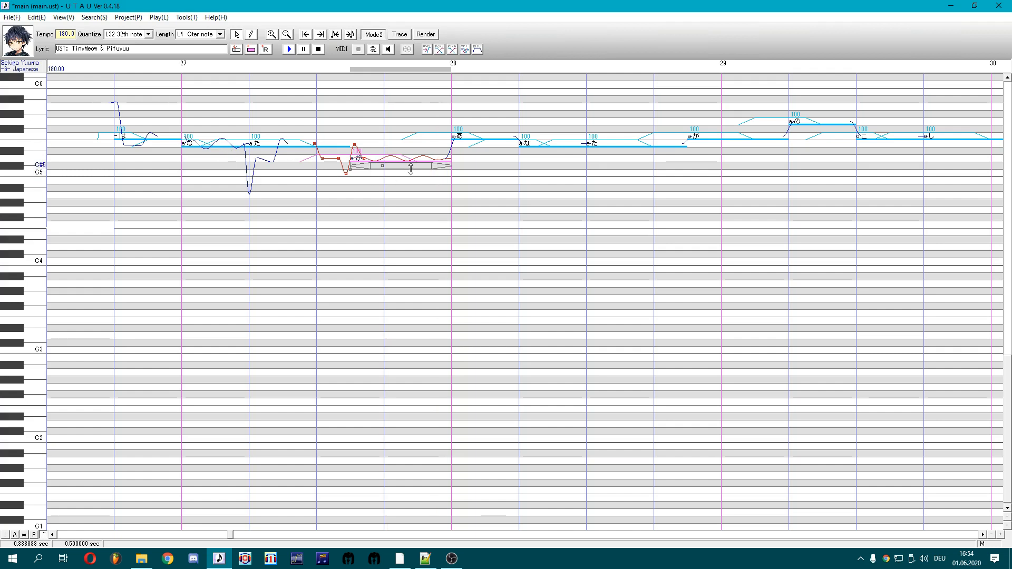
Replace the lyric of the あ note at measure 28 with the voicebank alias "a あ・A4裏"
click(460, 135)
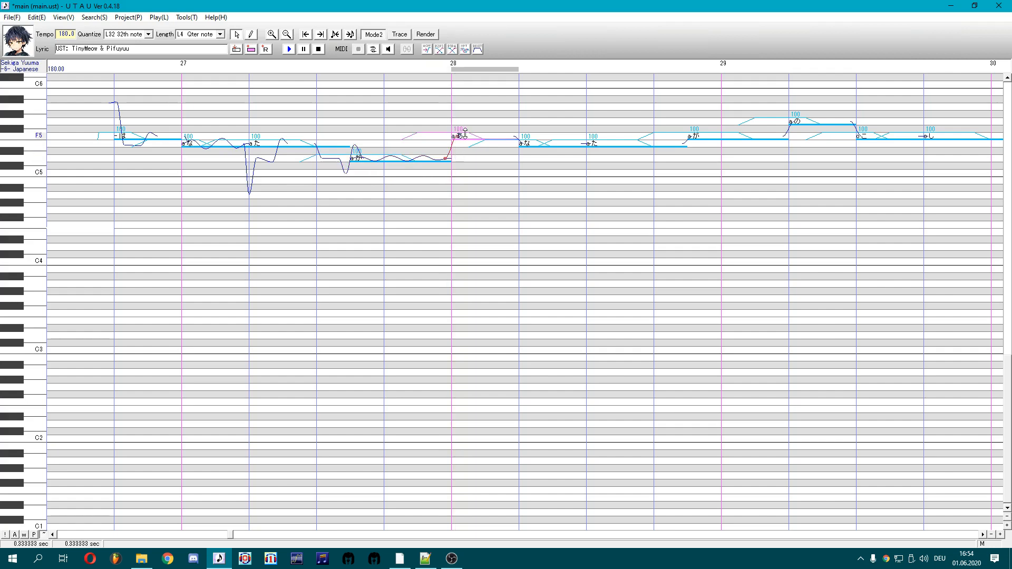
middle_click(465, 135)
click(455, 192)
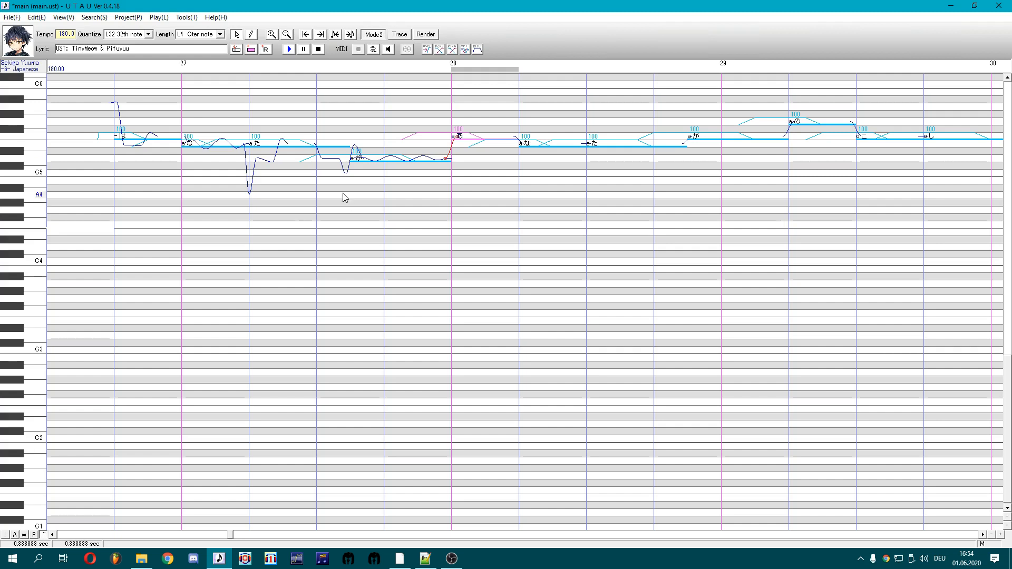
drag(344, 196, 451, 171)
click(470, 140)
right_click(480, 137)
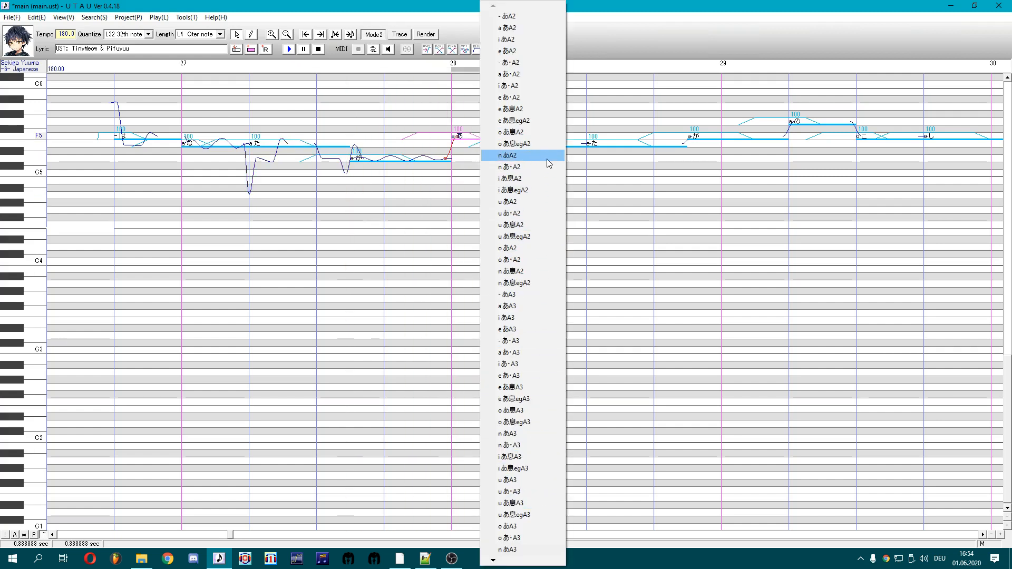
click(547, 524)
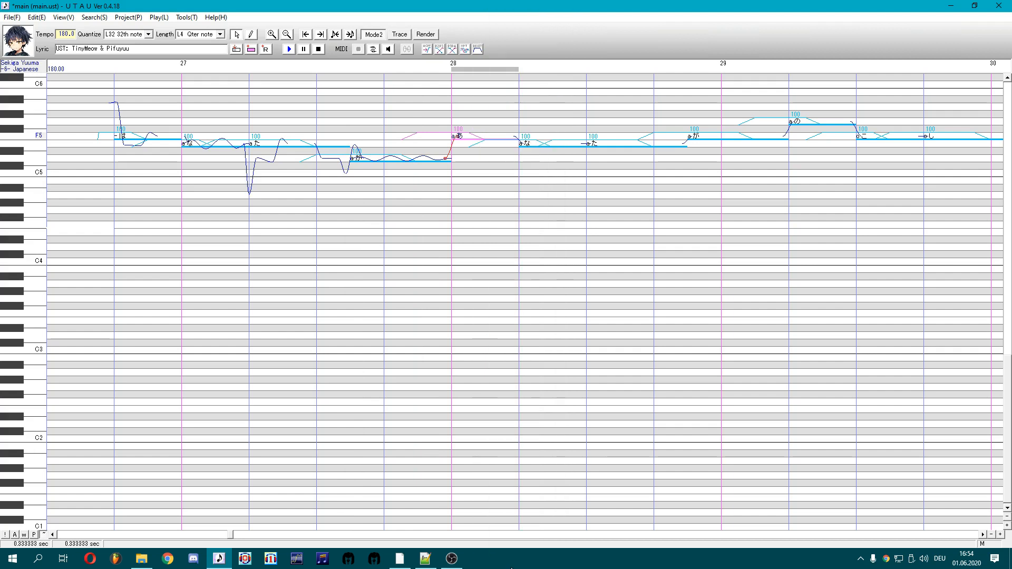
right_click(461, 138)
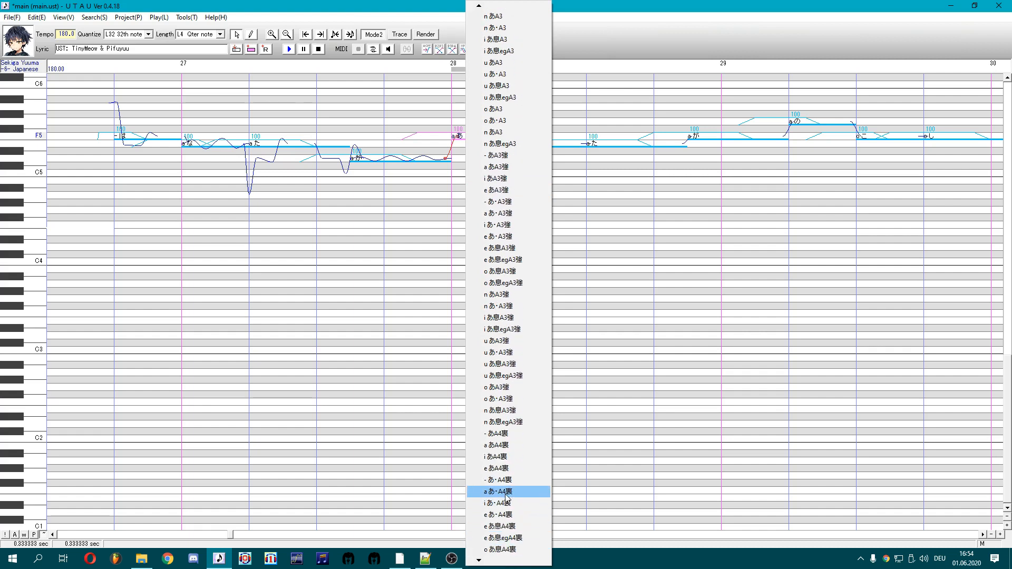
click(506, 493)
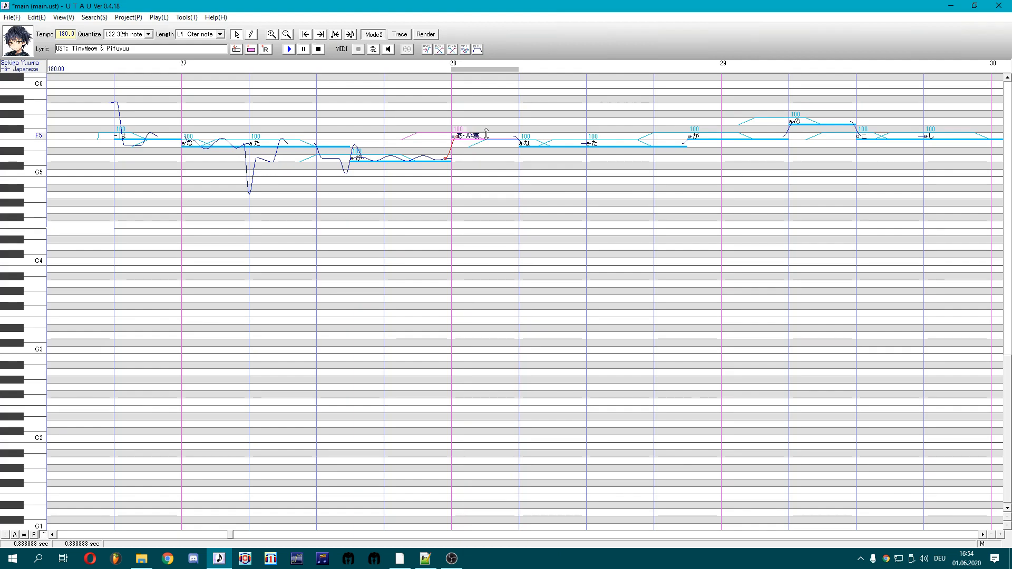
Shorten the あ note's lyric to "a あ・A4", check its sample waveform and play the phrase from は to な
click(484, 137)
key(BackSpace)
key(Return)
key(ctrl+f)
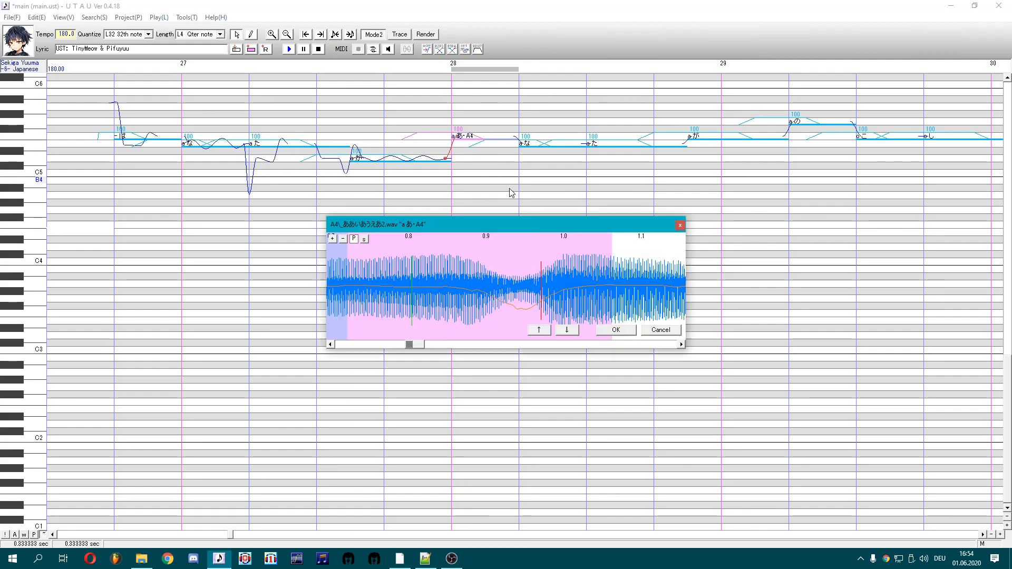
click(627, 334)
drag(569, 176, 154, 167)
key(space)
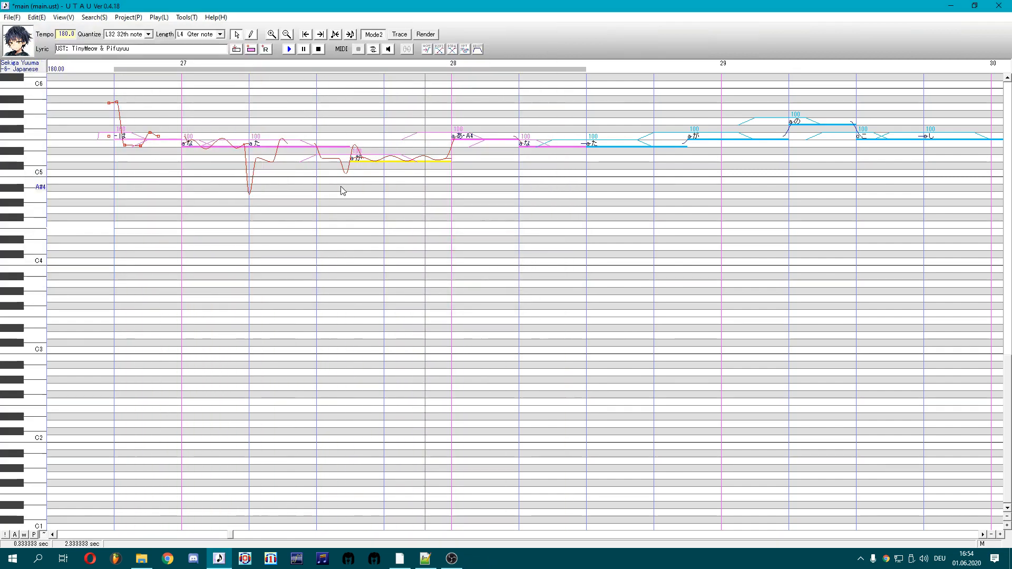
Give the あ pitch curve a dip to about B4, a stretch near E5 and a slight overshoot above F5, and play the phrase
click(447, 156)
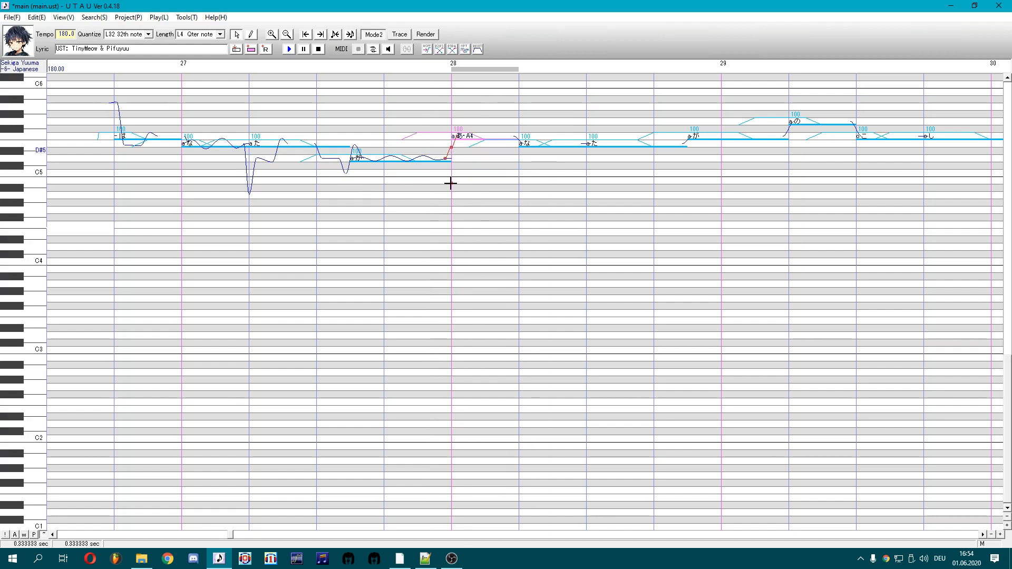
drag(451, 148, 451, 183)
right_click(458, 139)
click(457, 137)
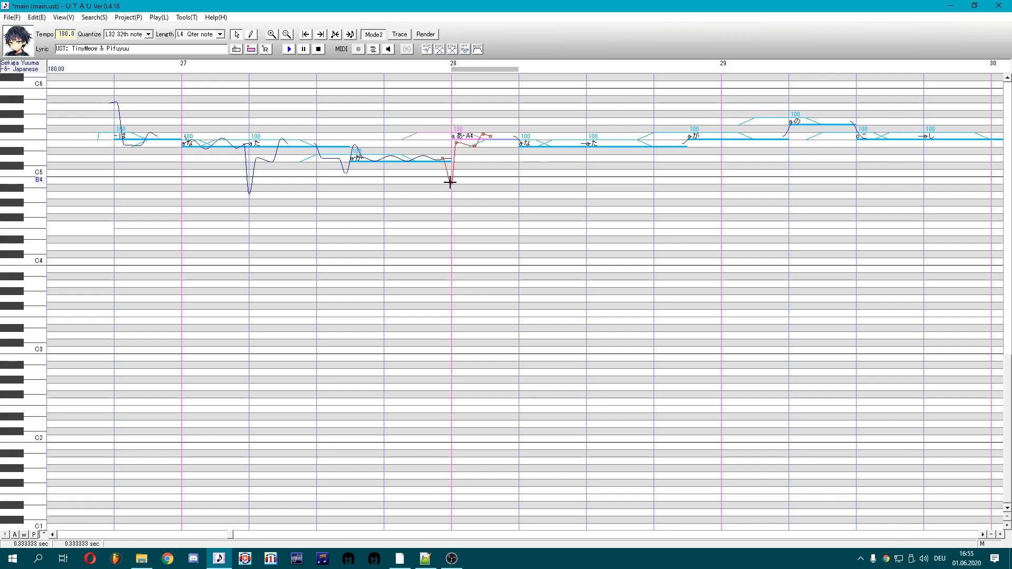
click(527, 145)
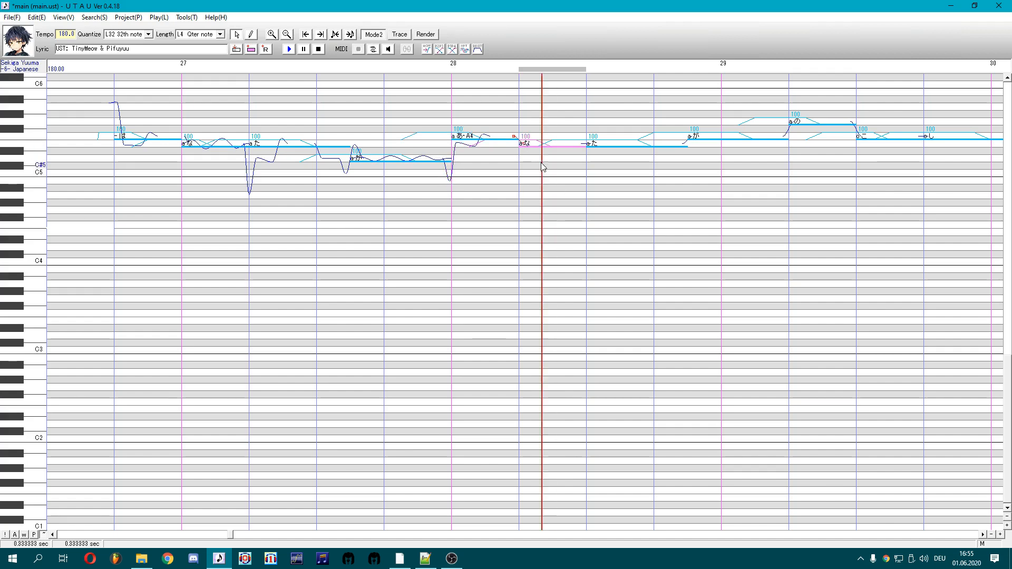
drag(541, 164, 161, 155)
key(space)
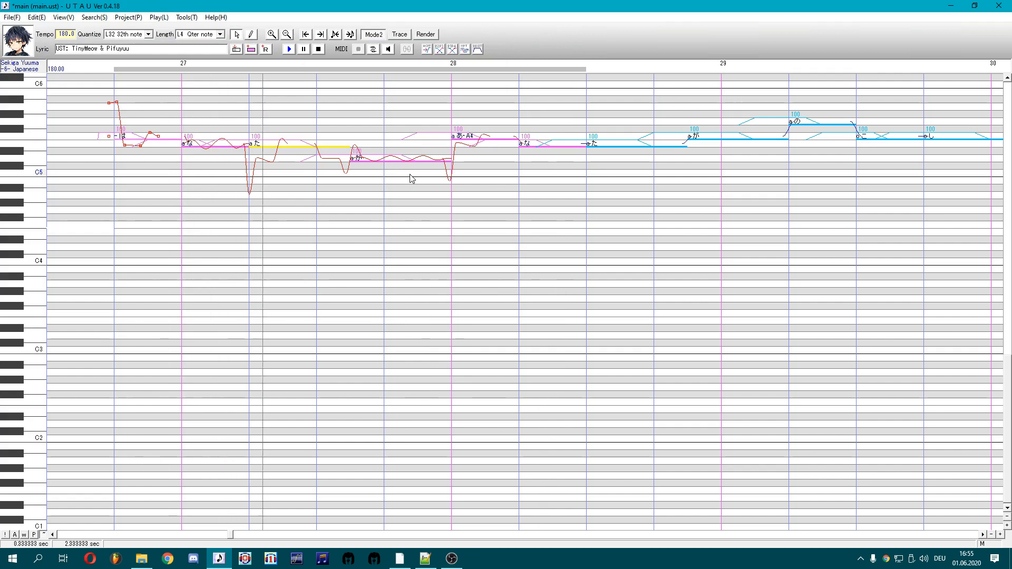
Change the lyric of the な note after あ in measure 28 to "n な"
drag(517, 178, 919, 175)
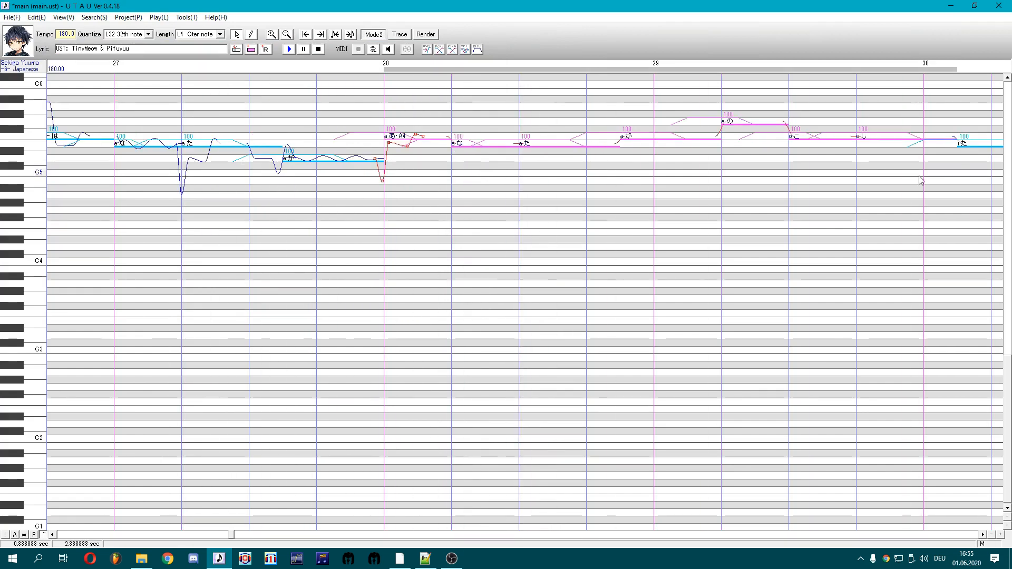
click(527, 148)
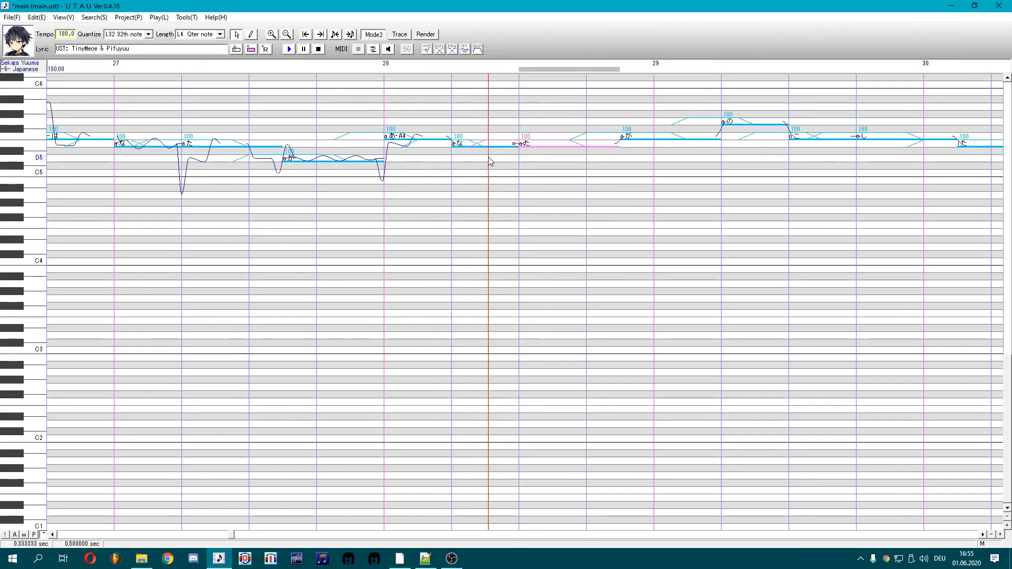
click(469, 146)
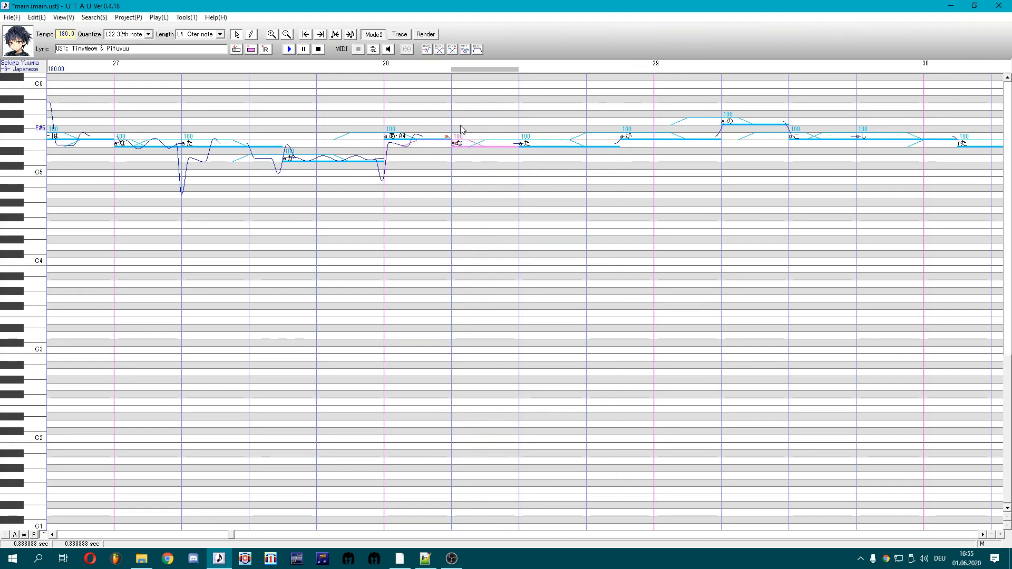
double_click(459, 145)
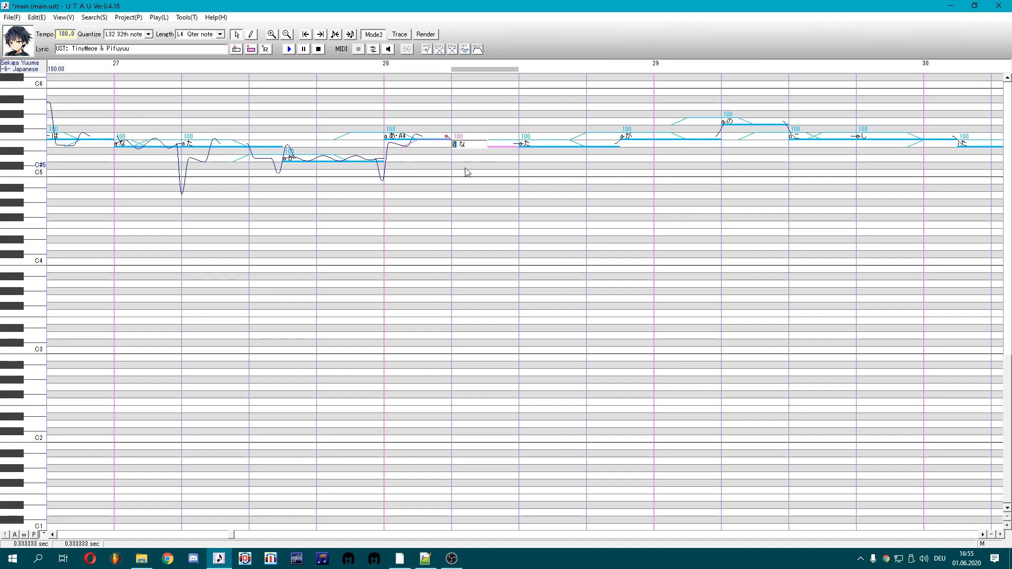
text(n)
key(Return)
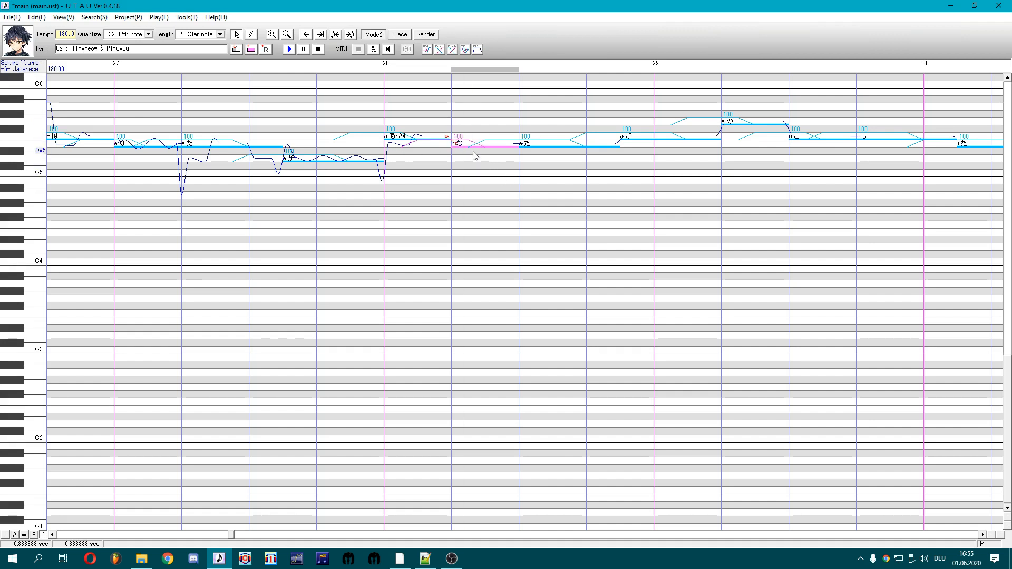
Crossfade the envelopes of the が, あ and な notes around measure 28 and reselect the phrase starting at は
drag(503, 164, 246, 138)
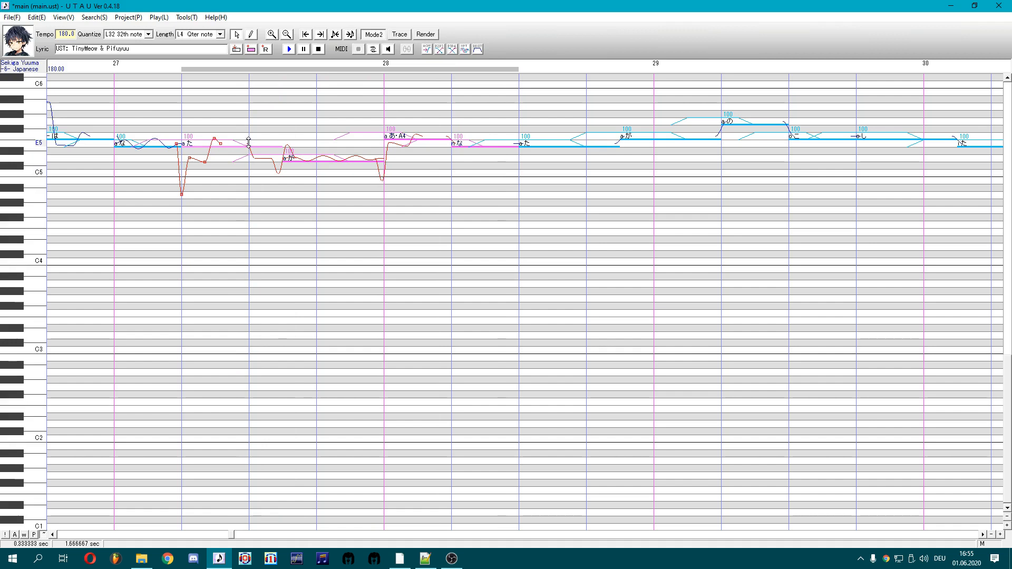
click(459, 146)
drag(476, 160, 337, 158)
click(452, 50)
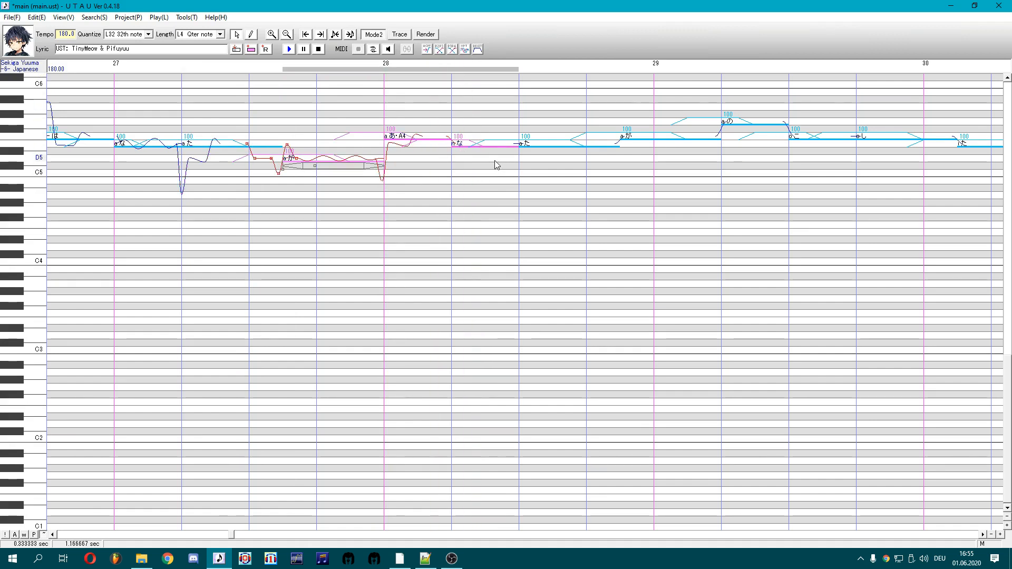
drag(496, 165, 63, 141)
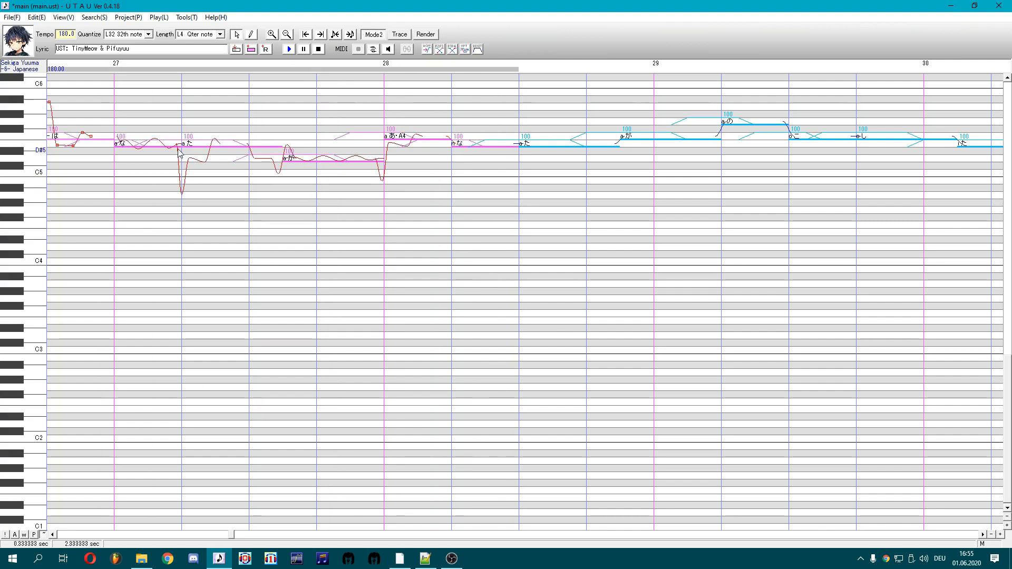
drag(153, 153, 72, 151)
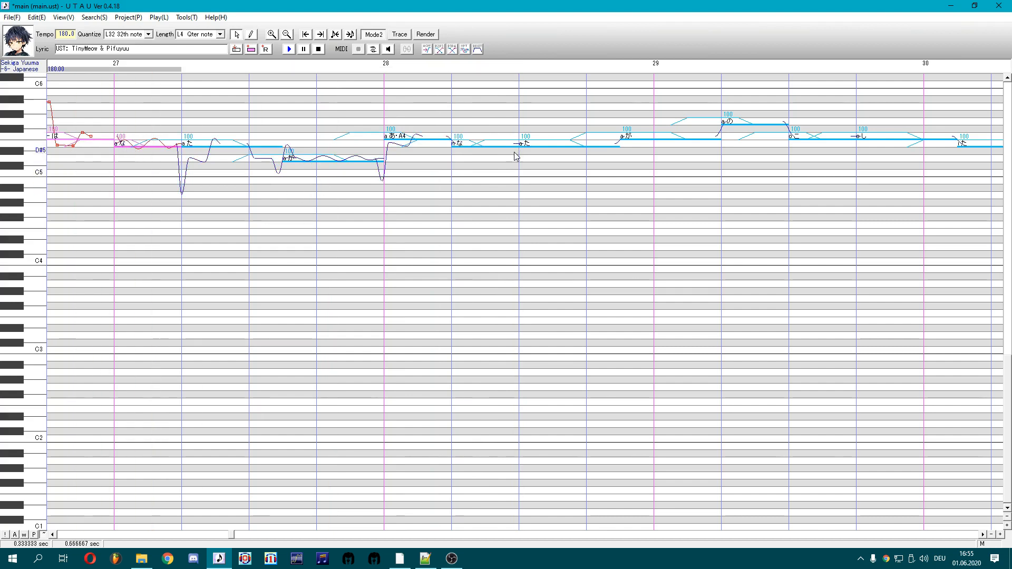
Shape the な pitch curve in measure 28 to start earlier, drop to a short stretch near D5 and return to E5
click(477, 146)
drag(456, 145, 456, 150)
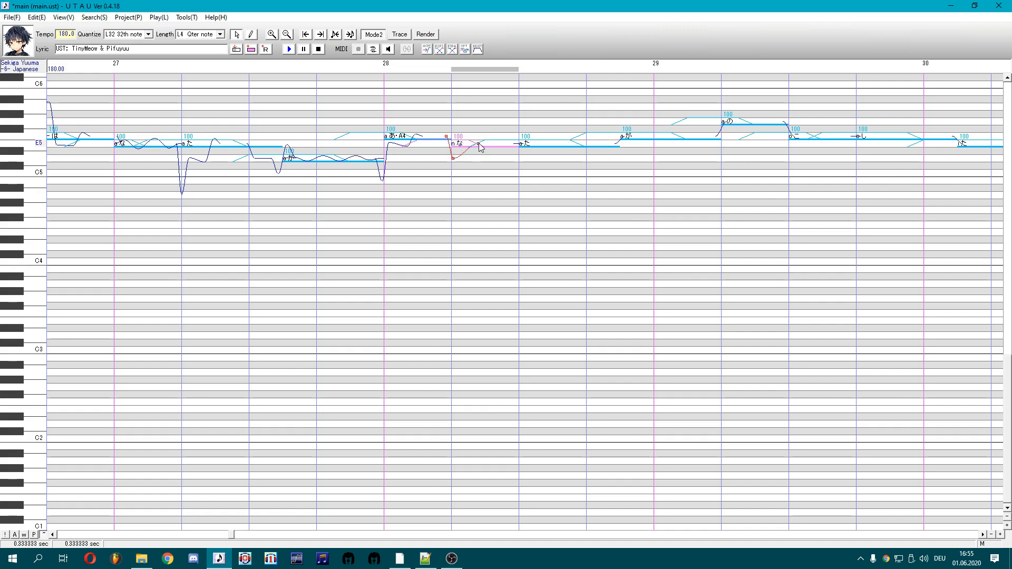
click(471, 160)
click(477, 140)
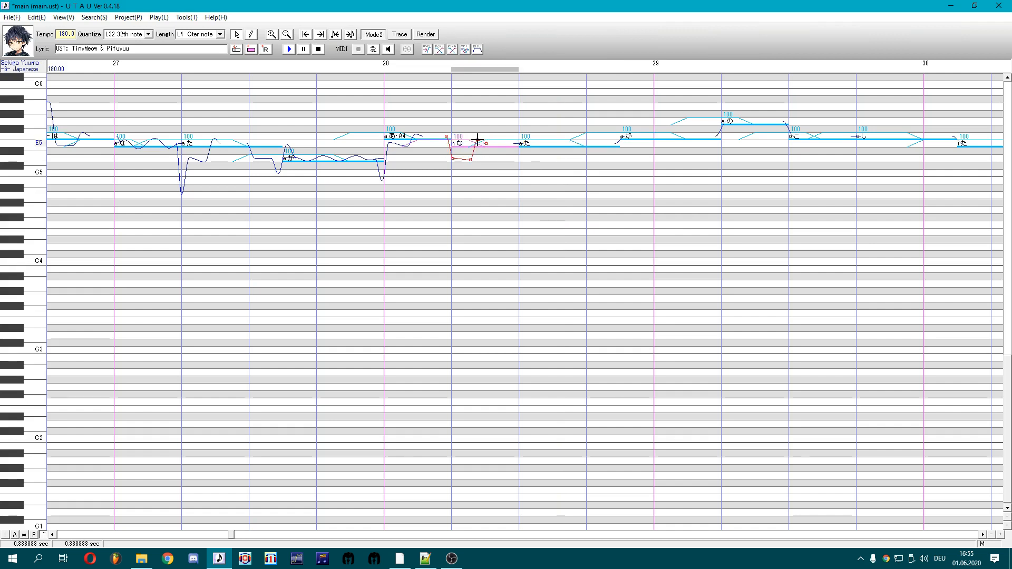
drag(477, 141, 438, 136)
Add a sharp pitch peak to about A5 at the start of the な note in measure 28
click(332, 161)
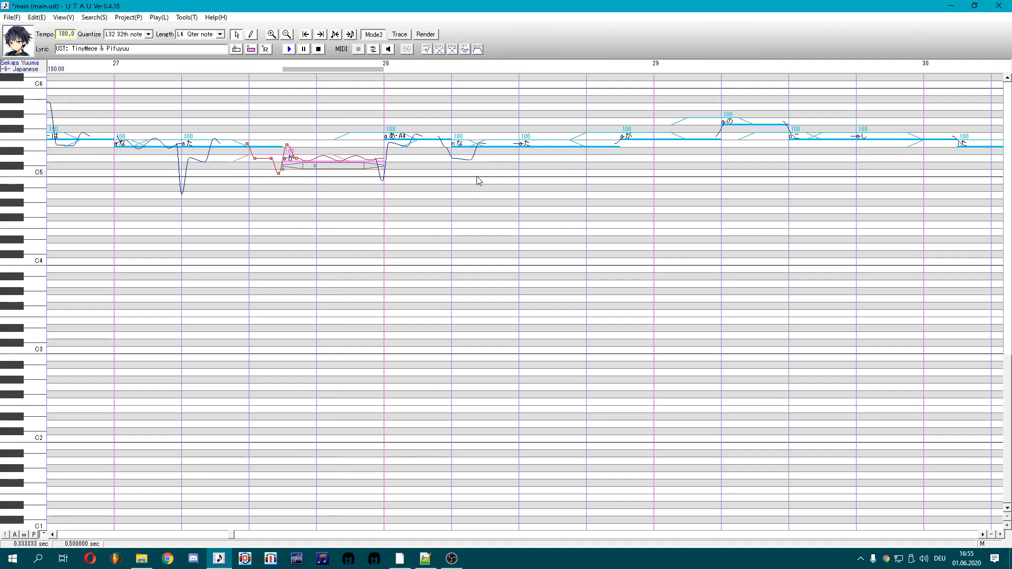
click(477, 146)
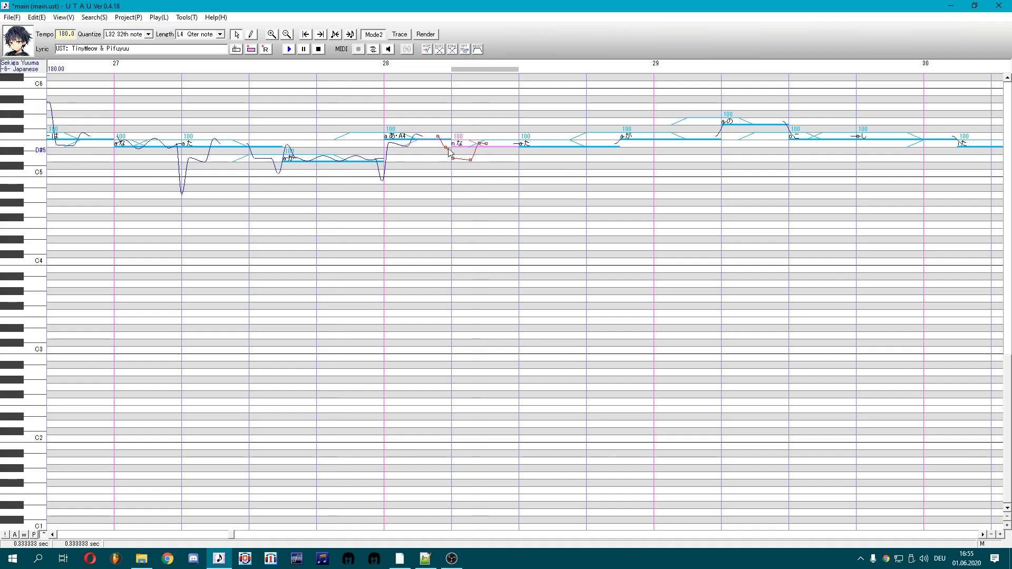
click(450, 108)
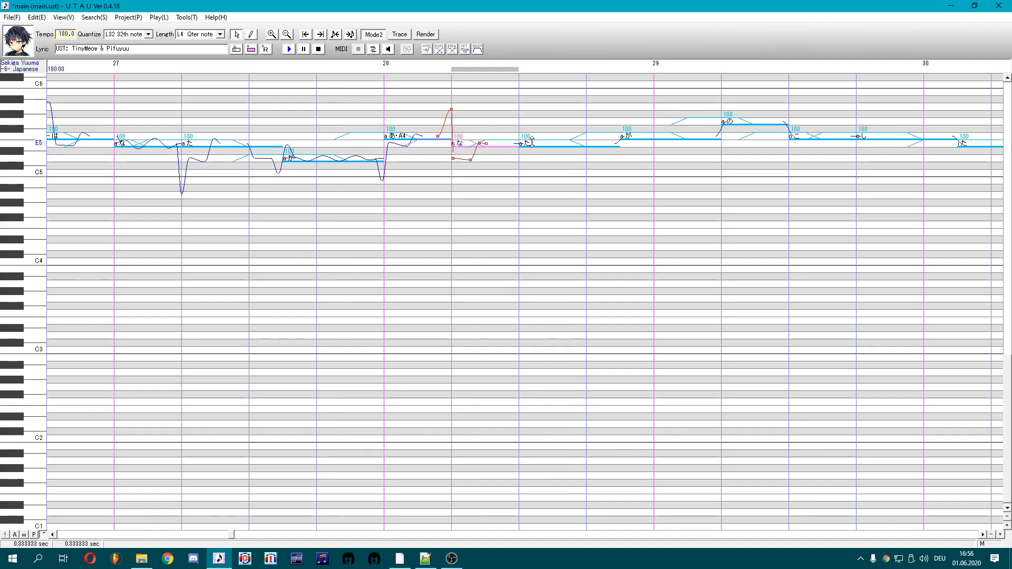
Play the phrase from た in measure 27 to た in measure 28 and open the resampler choices for the な note
drag(524, 169, 235, 172)
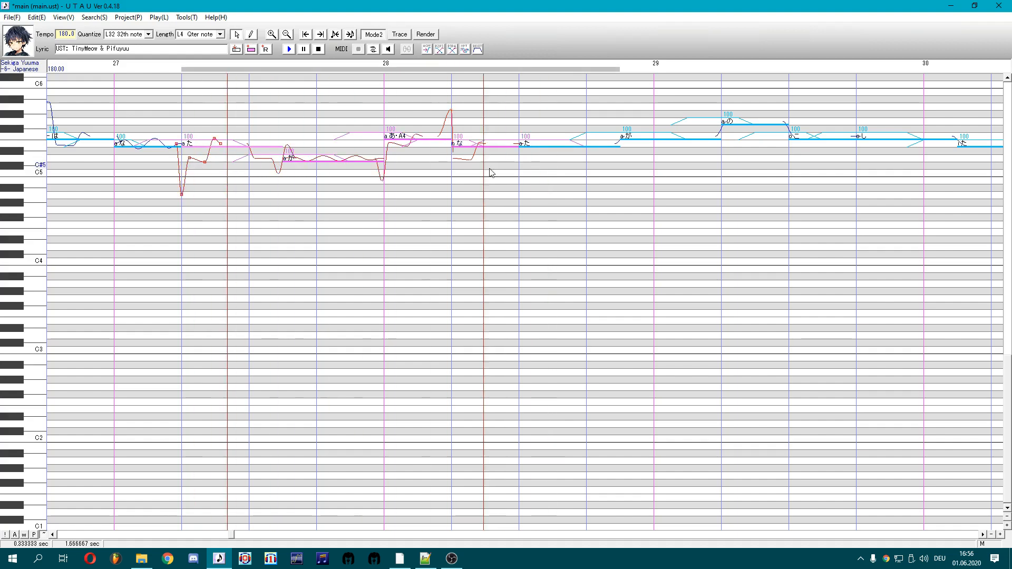
key(space)
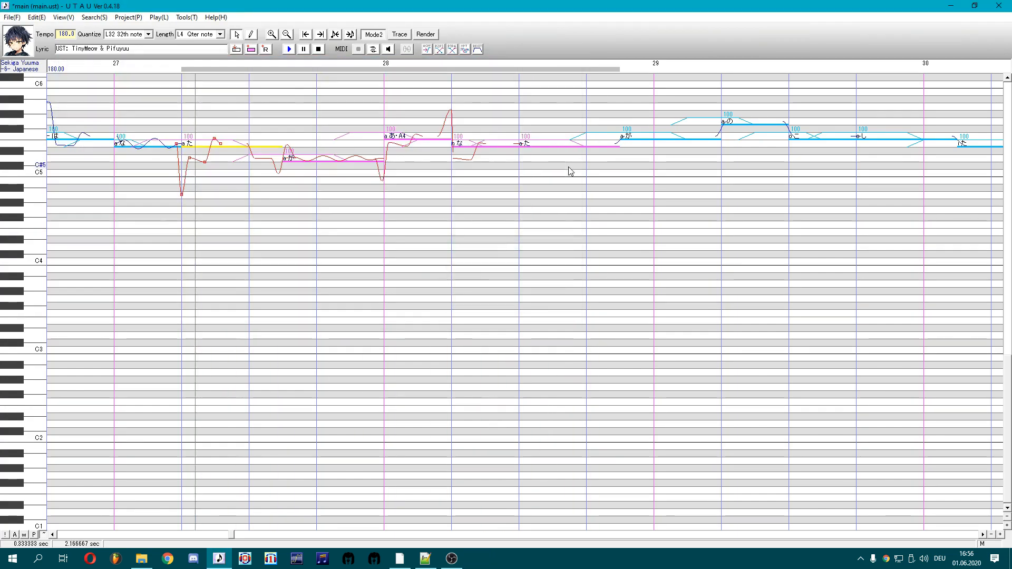
click(469, 167)
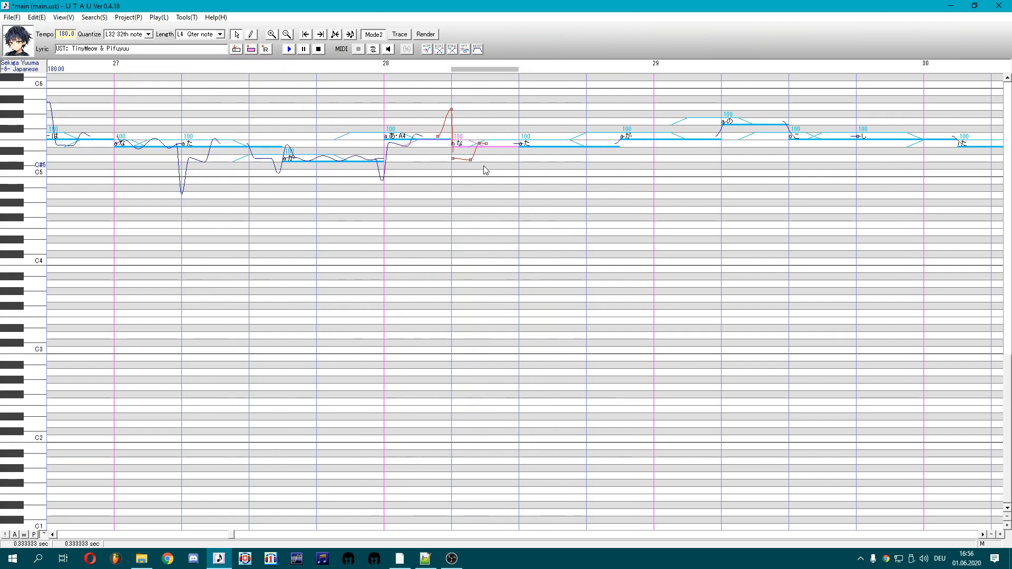
right_click(483, 167)
click(526, 290)
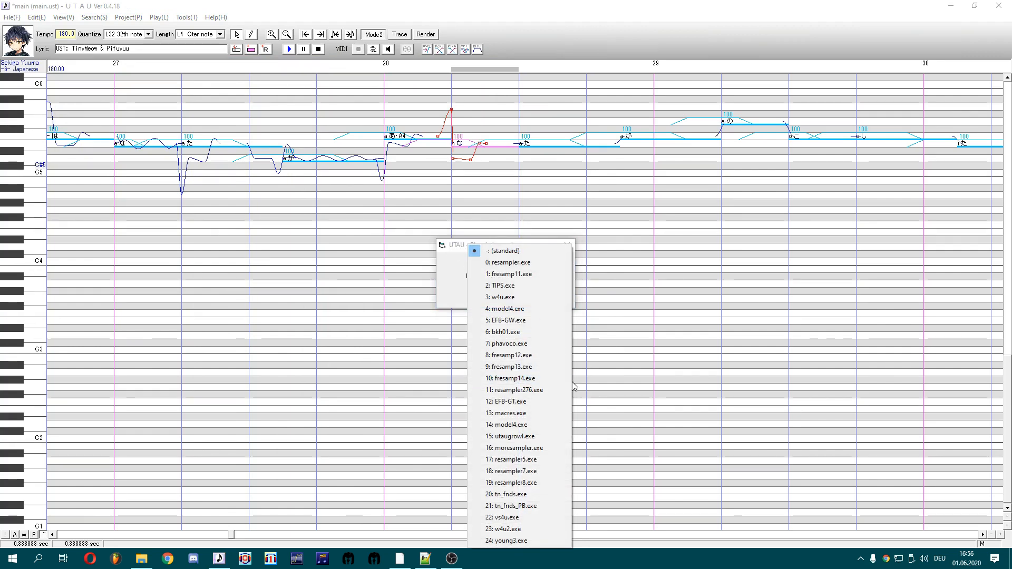
click(568, 355)
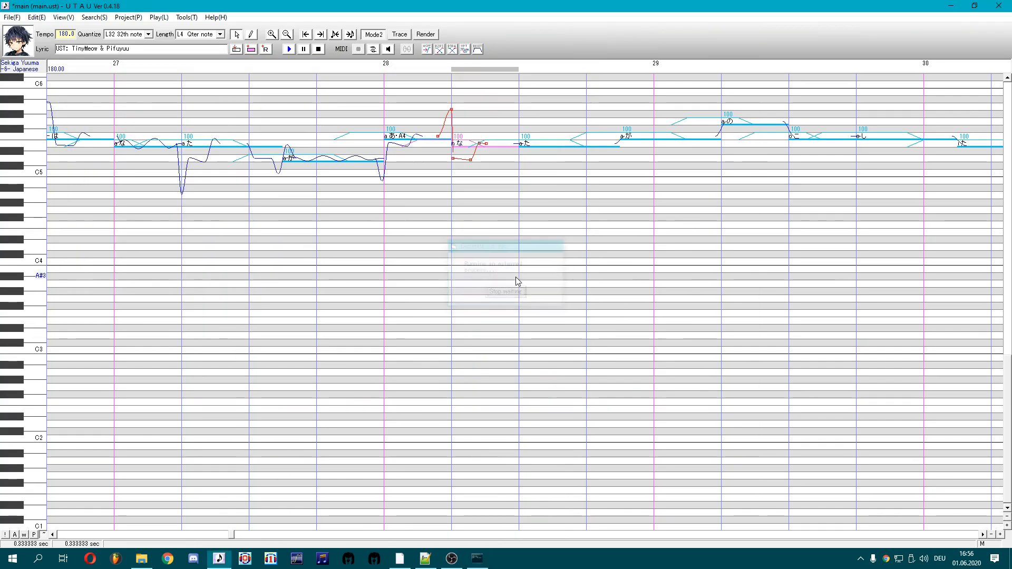
Shape the た pitch curve in measure 28 with a sharp dip to about A4, a short stretch near D5 and a return to E5
click(550, 170)
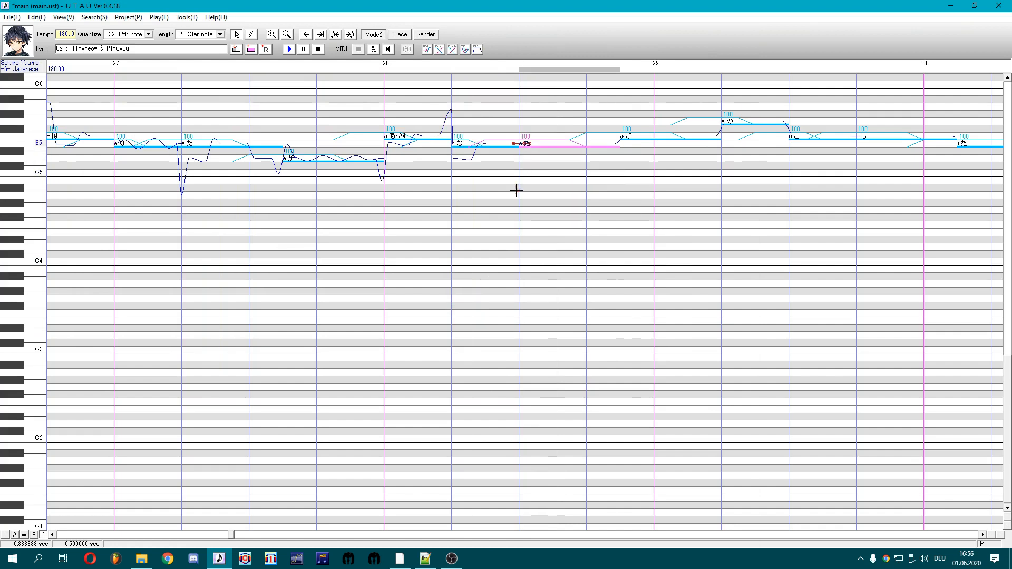
drag(519, 194, 518, 194)
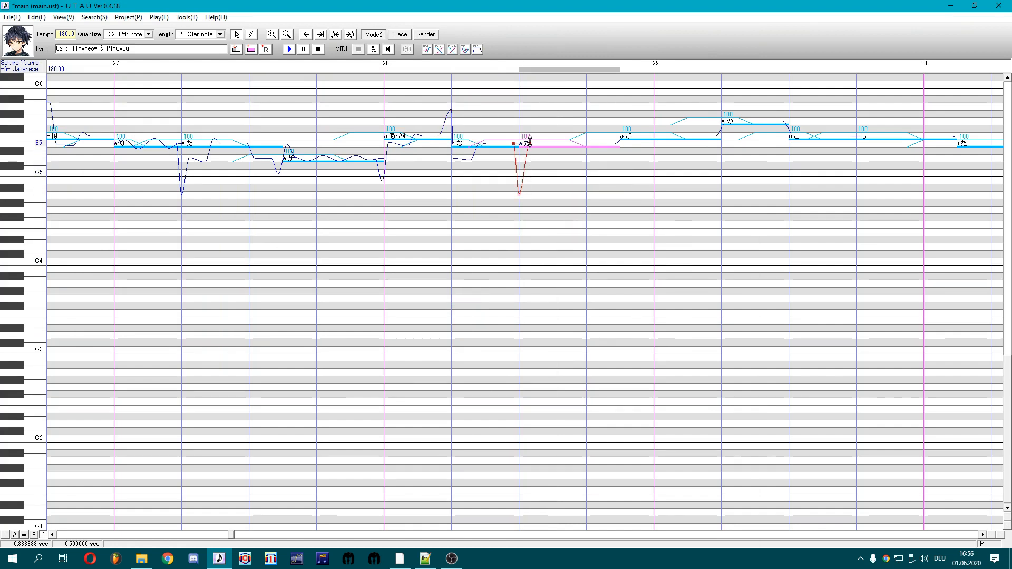
right_click(530, 143)
key(a)
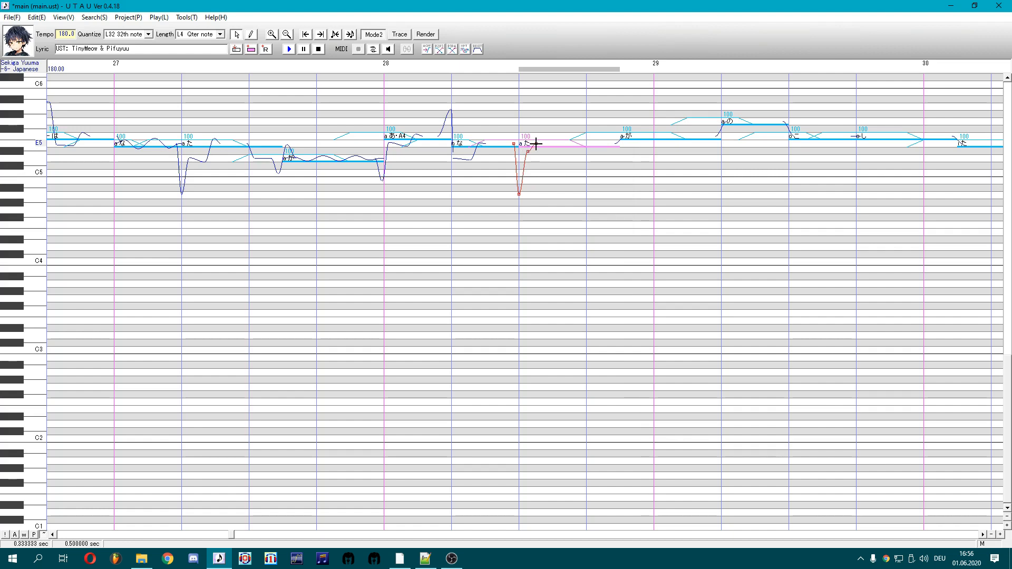
right_click(548, 144)
drag(547, 145, 533, 161)
key(a)
right_click(548, 140)
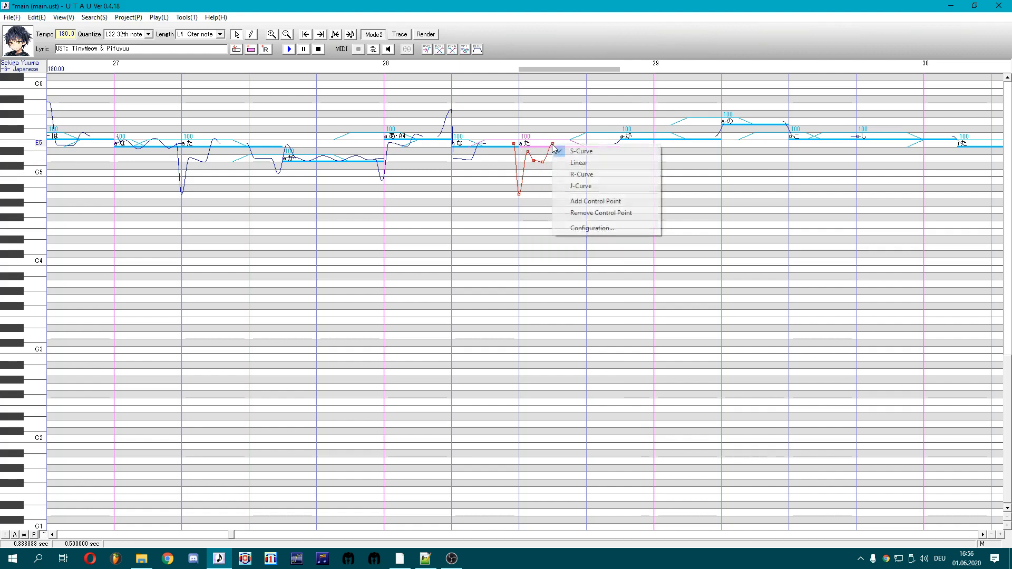
key(a)
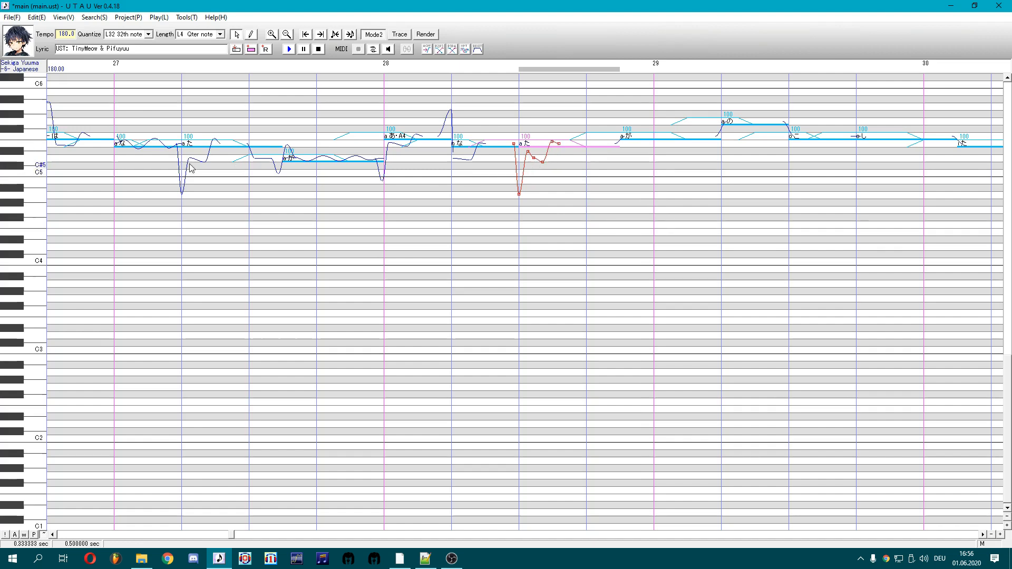
Play the な, た and が notes of measure 28 to check the た pitch curve
click(661, 168)
click(600, 157)
drag(670, 169, 495, 156)
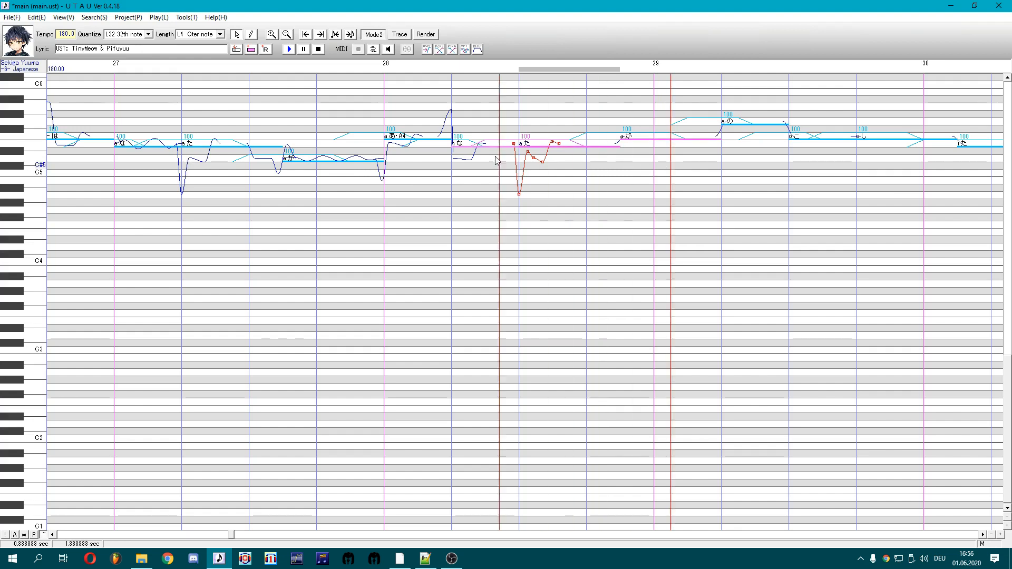
key(space)
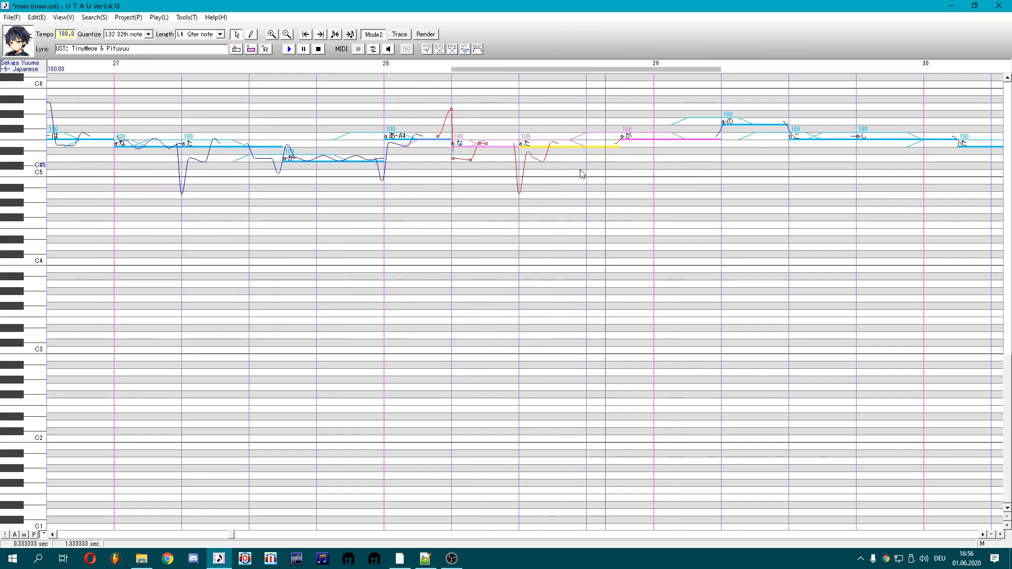
Shape the が pitch curve before measure 29 to peak near G5, dip to about E5 and return to F5, and play the phrase
click(642, 140)
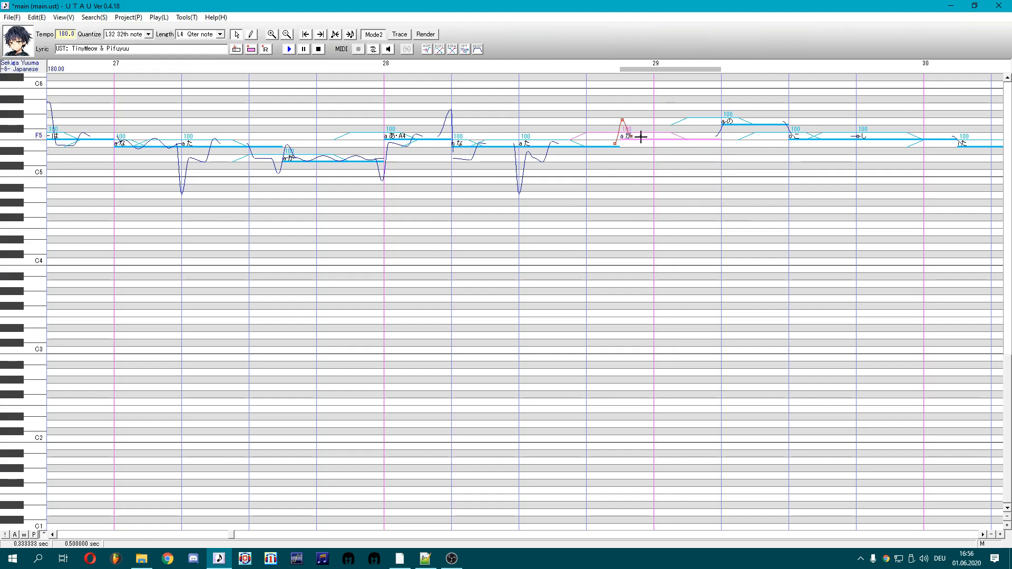
drag(640, 137, 642, 137)
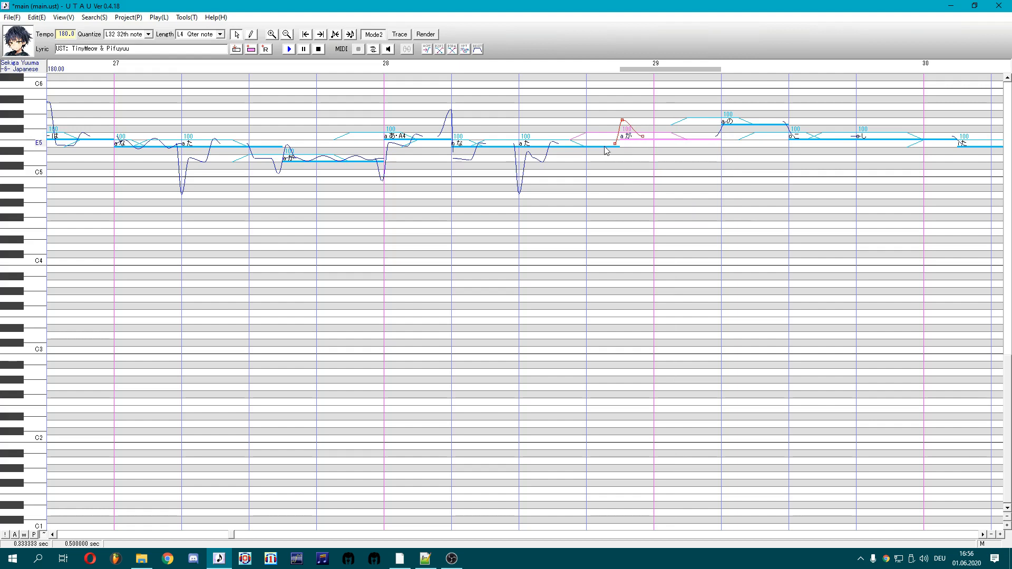
mouse_move(634, 143)
mouse_down()
mouse_move(659, 136)
mouse_move(650, 147)
mouse_up()
right_click(647, 140)
click(653, 144)
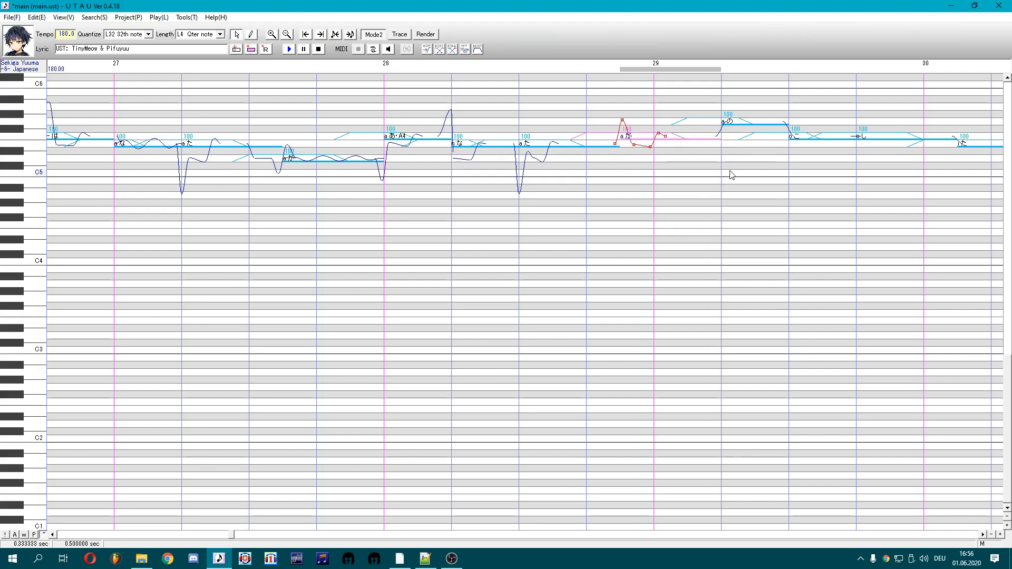
drag(729, 170, 531, 161)
key(space)
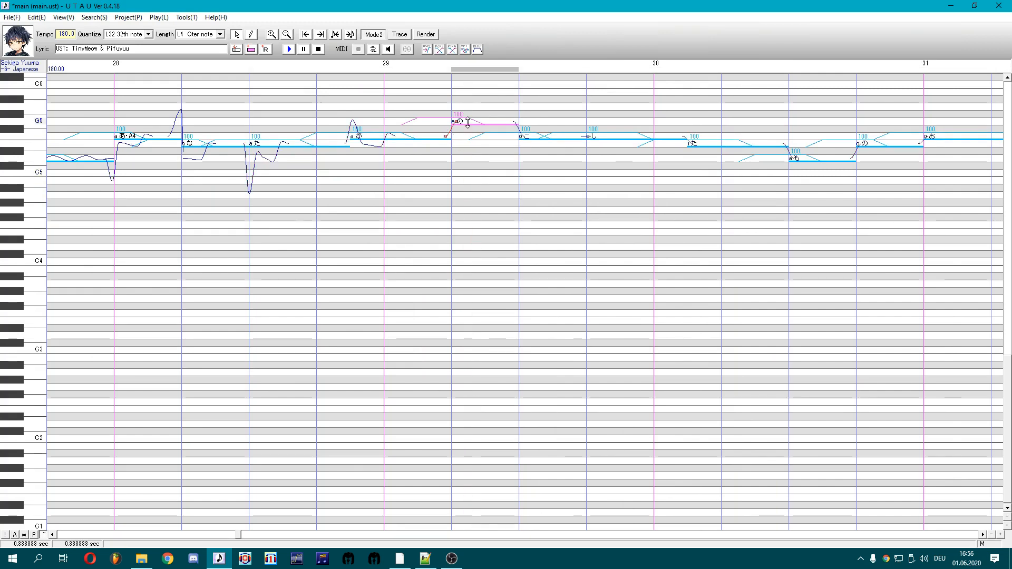
Show the note flags around measures 23 to 26, examine those of the だ note, and return to the の note in measure 29
right_click(467, 124)
click(457, 123)
drag(466, 130, 32, 289)
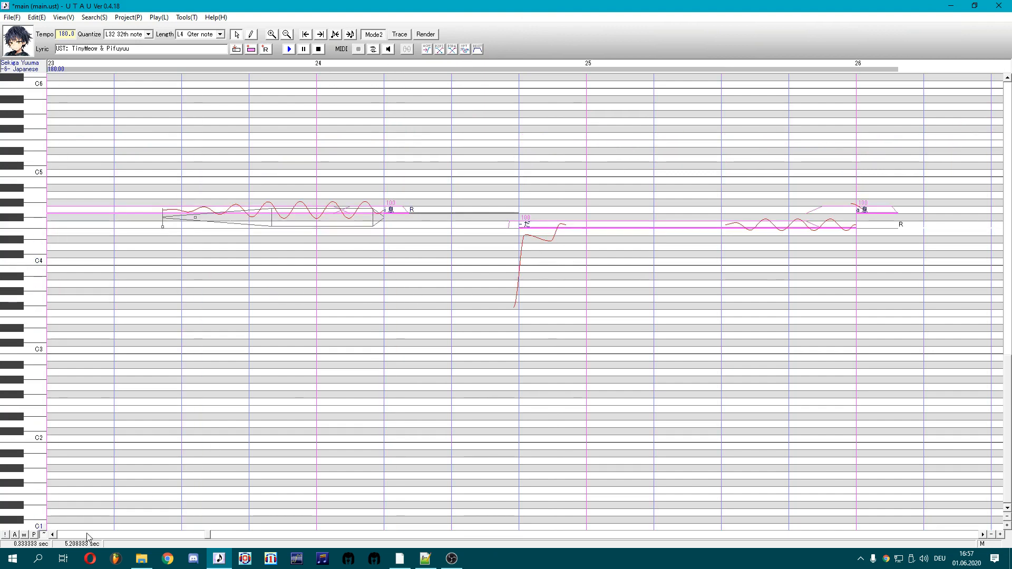
click(33, 535)
click(535, 225)
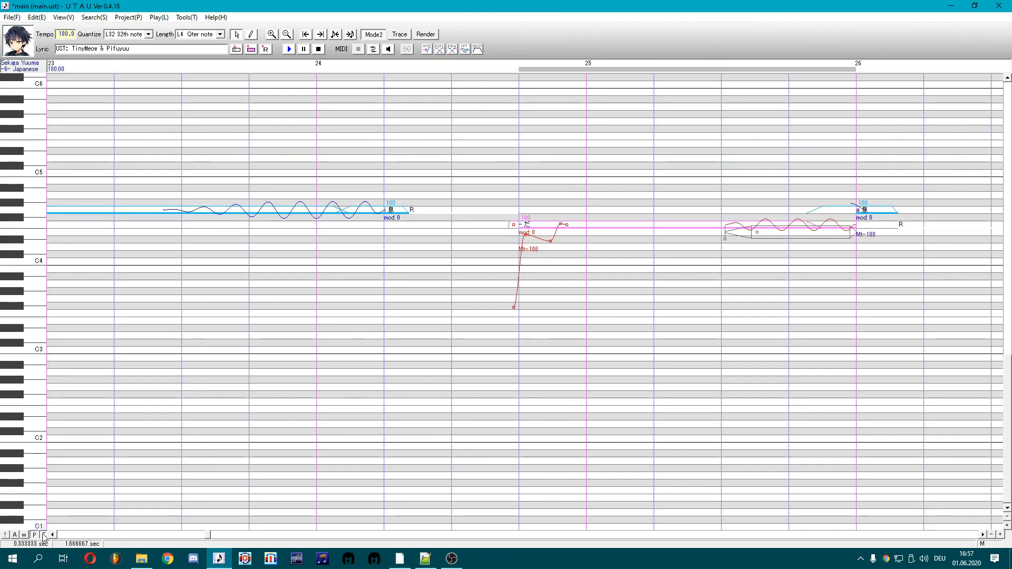
click(34, 535)
drag(561, 411, 975, 317)
click(648, 213)
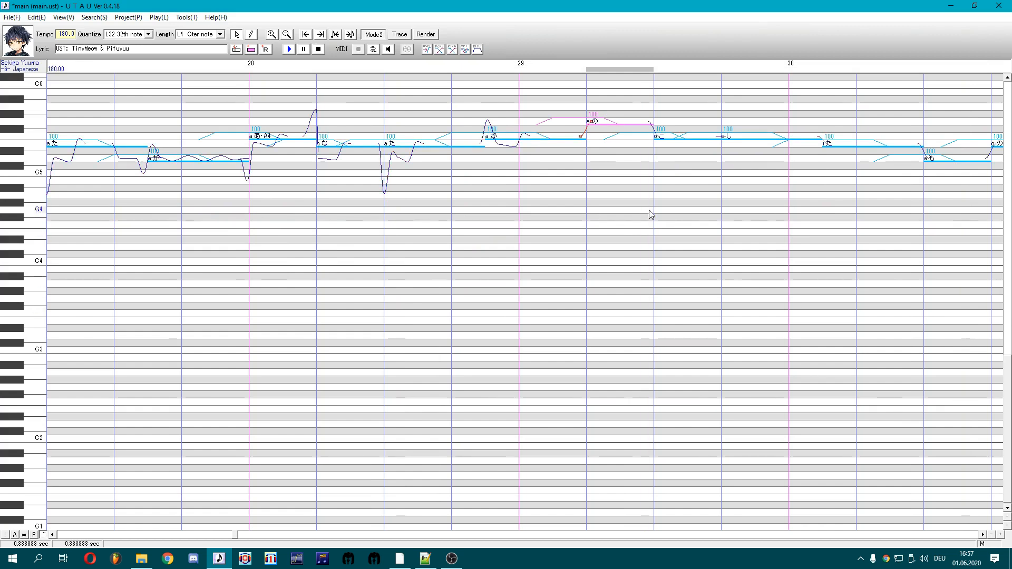
Set the lyric alias of the の note in measure 29 to "a のD5裏" and play the phrase
middle_click(619, 120)
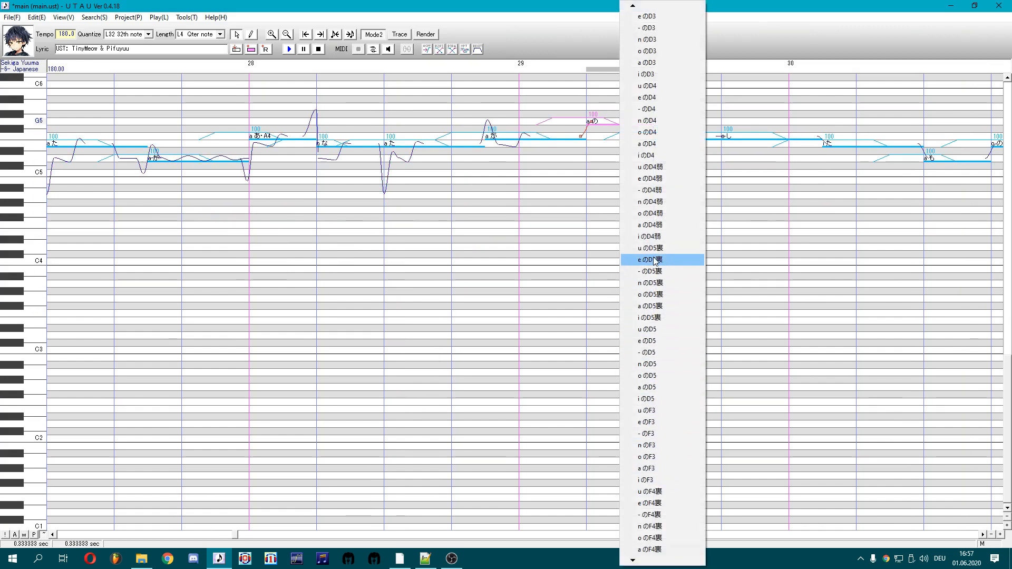
click(650, 307)
key(space)
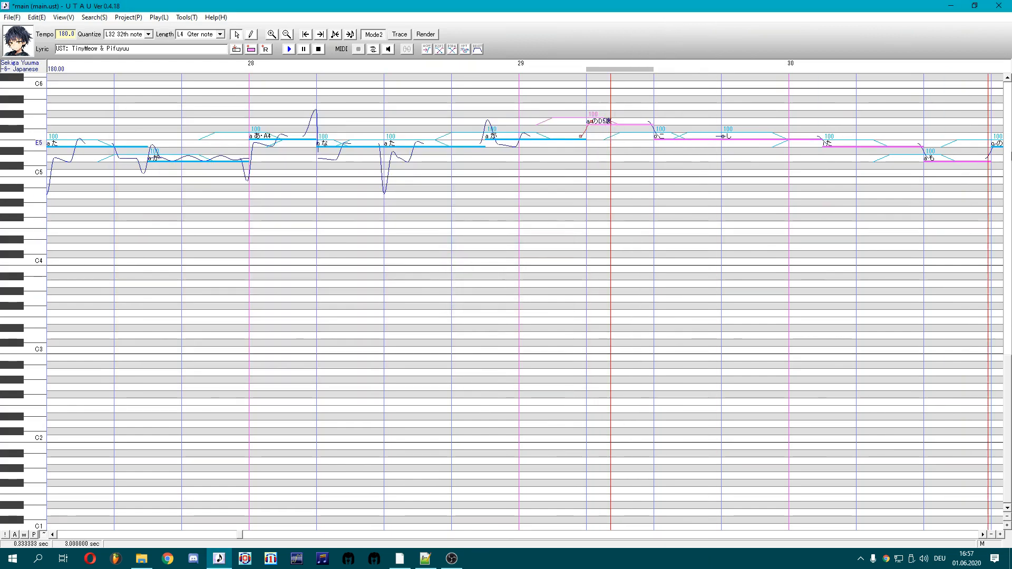
drag(1010, 153, 1011, 158)
click(409, 155)
Reshape the の pitch curve in measure 29 to hold near F5 over the note's start before rising to G5
click(333, 142)
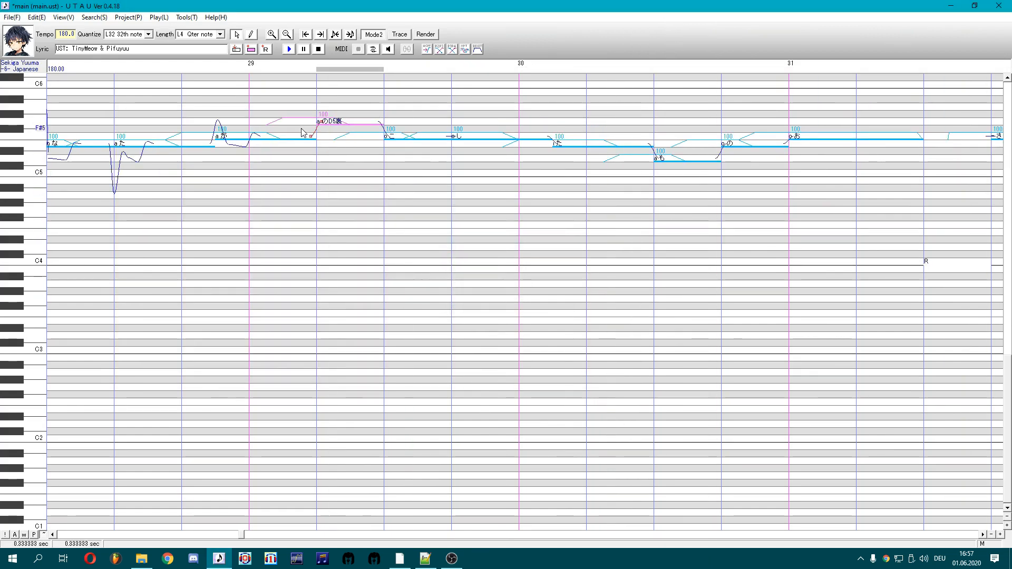
right_click(311, 135)
click(337, 140)
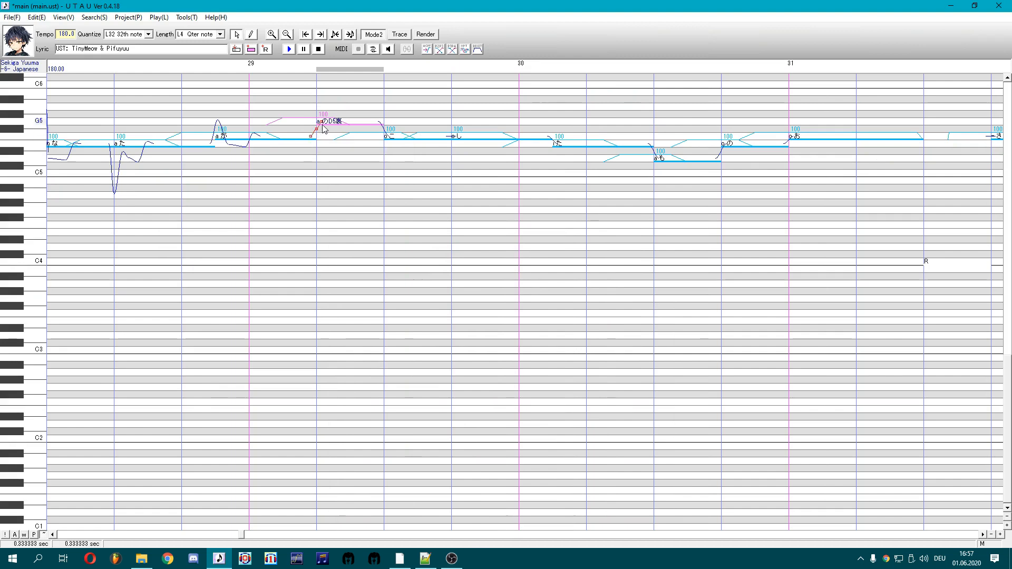
right_click(322, 122)
click(332, 136)
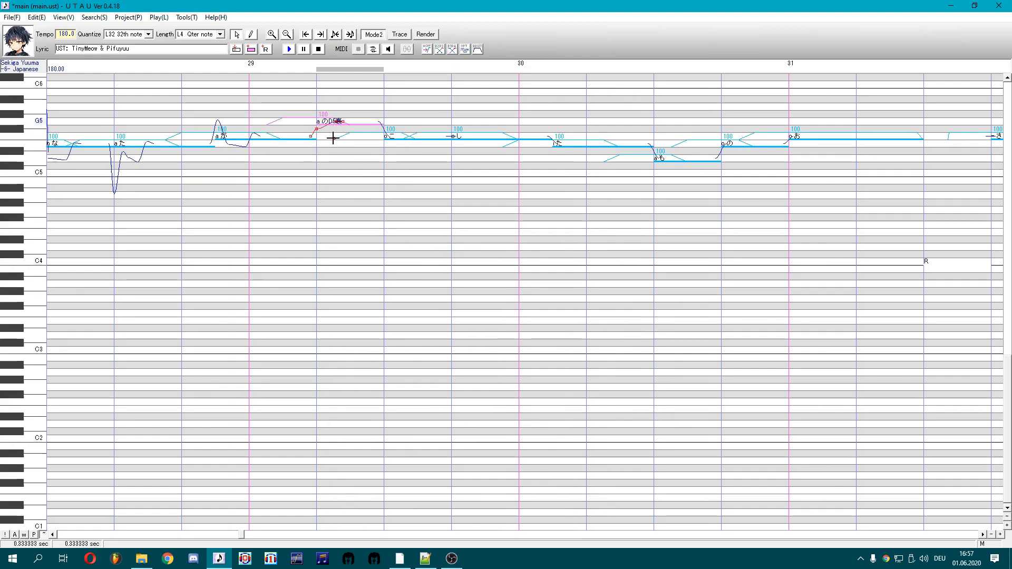
drag(316, 132, 317, 133)
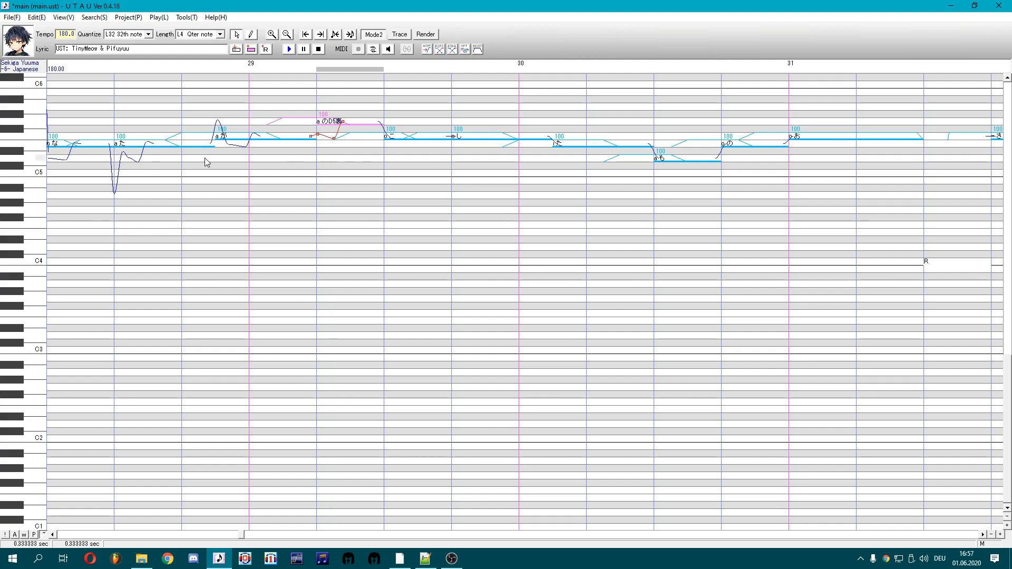
Compare with the た pitch curve in measure 28 and add another control point near G5 to the end of the の curve
click(136, 163)
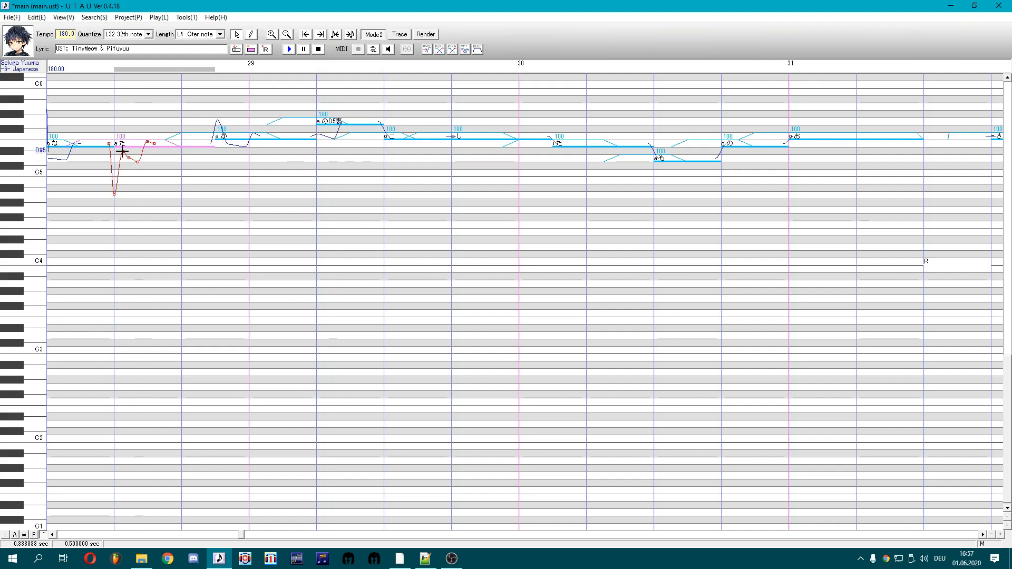
click(226, 181)
click(141, 160)
click(332, 154)
right_click(338, 116)
click(374, 174)
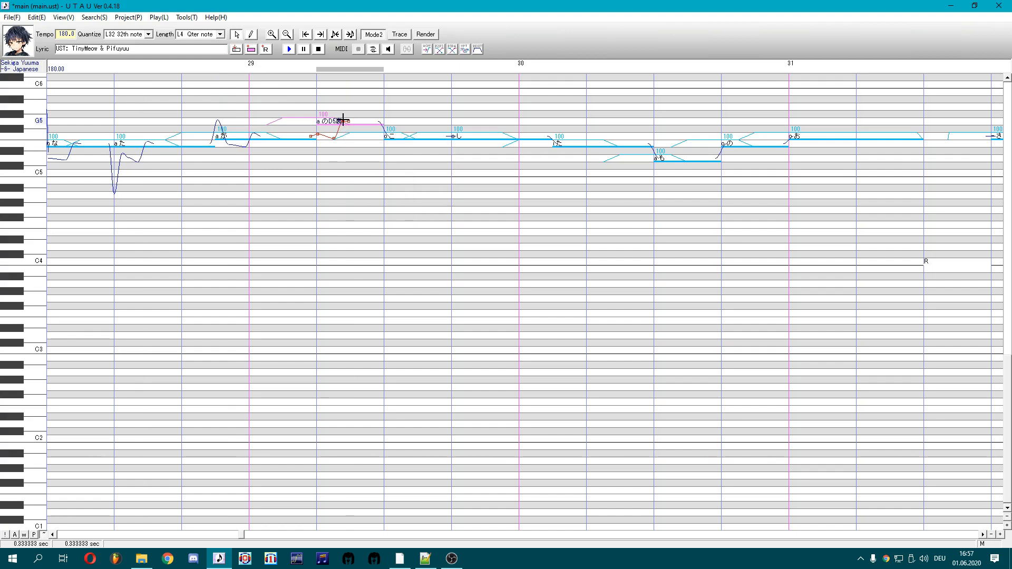
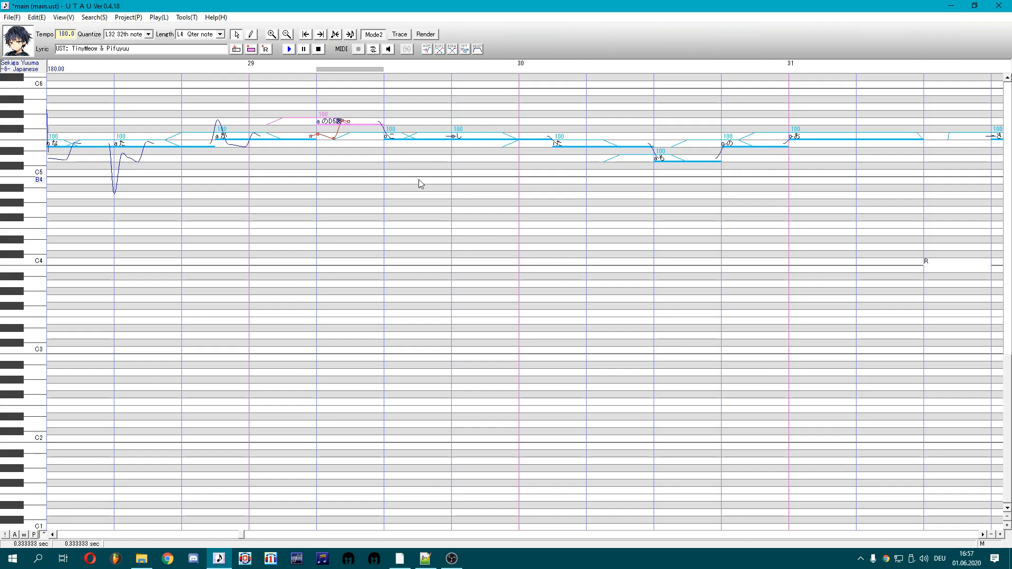
Shape the こ pitch curve in measure 29 with a plateau near C6 before the note, falling to about G5 and ending at F5
click(396, 137)
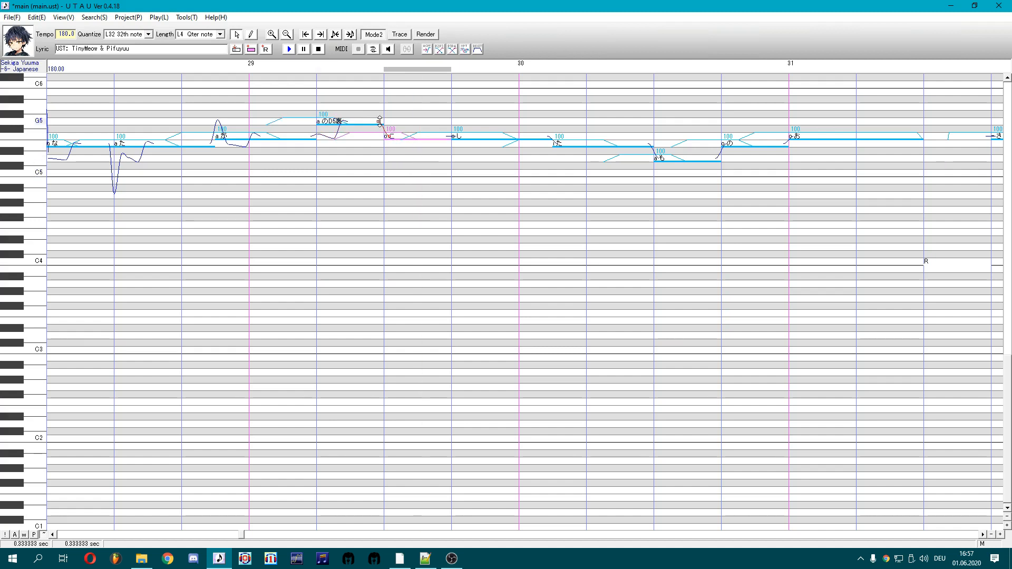
drag(379, 122, 378, 128)
drag(362, 79, 381, 86)
right_click(362, 81)
click(372, 104)
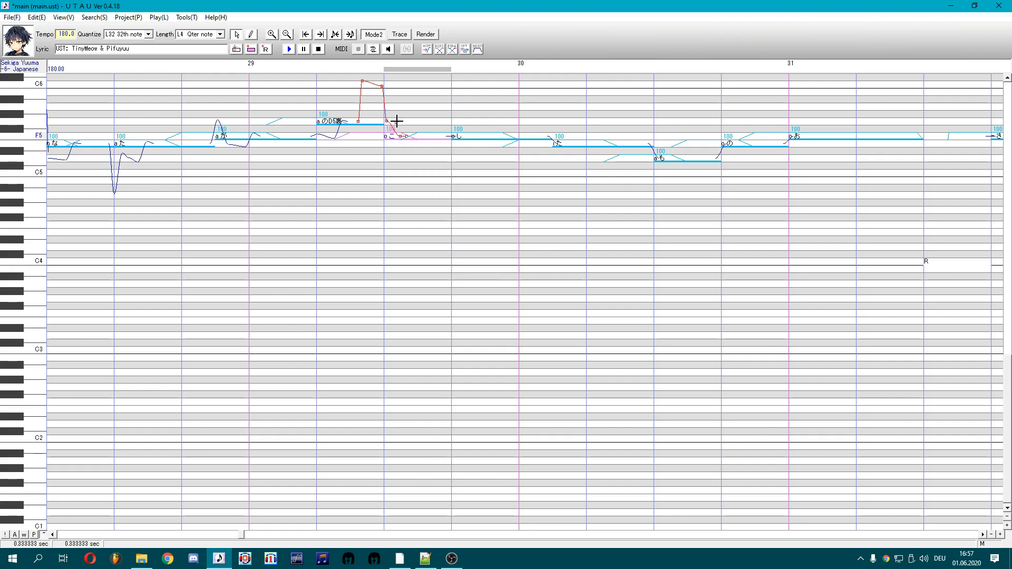
Play the phrase from が before measure 29 through し to check the こ pitch plateau
click(463, 138)
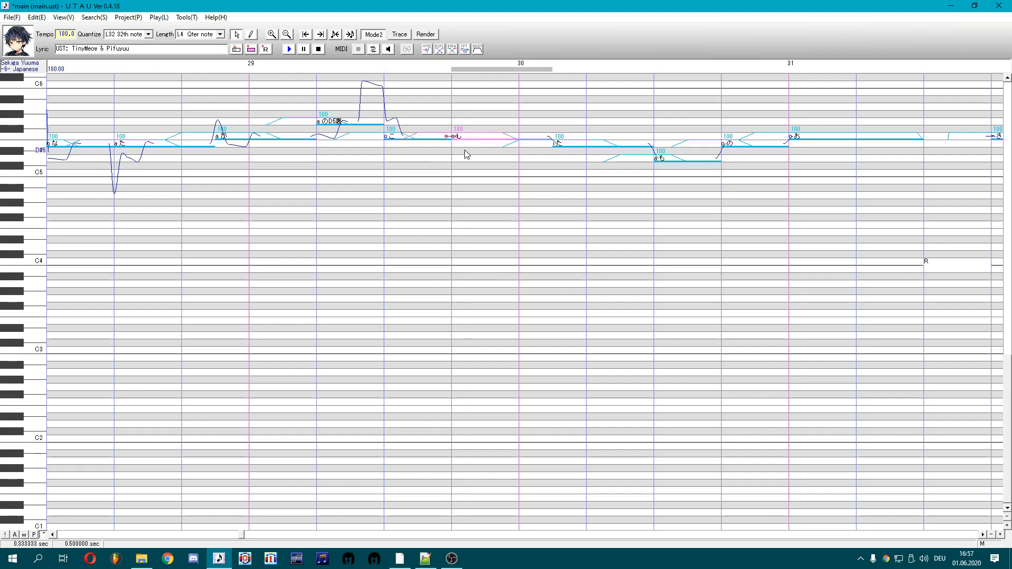
drag(463, 141, 303, 129)
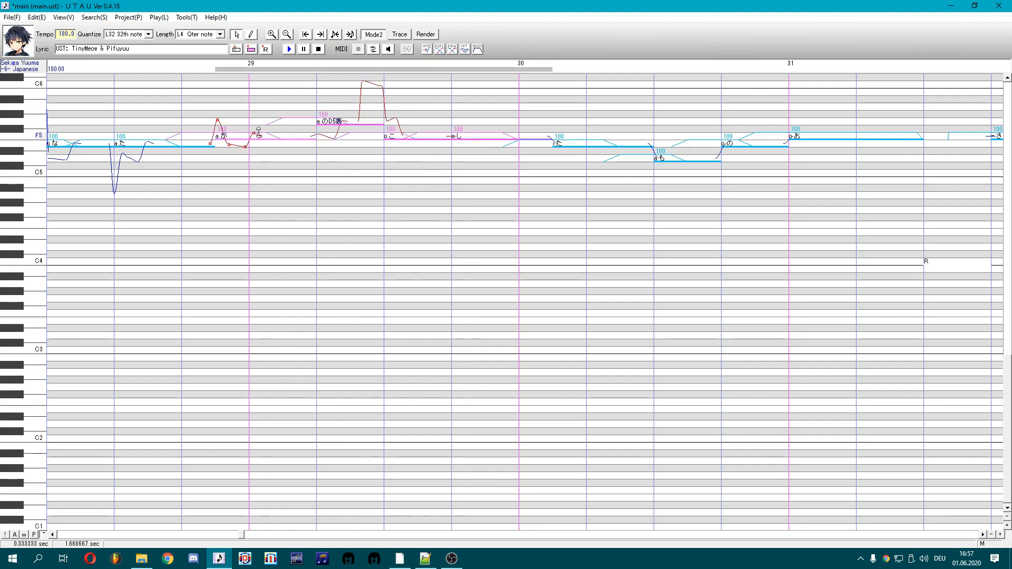
key(space)
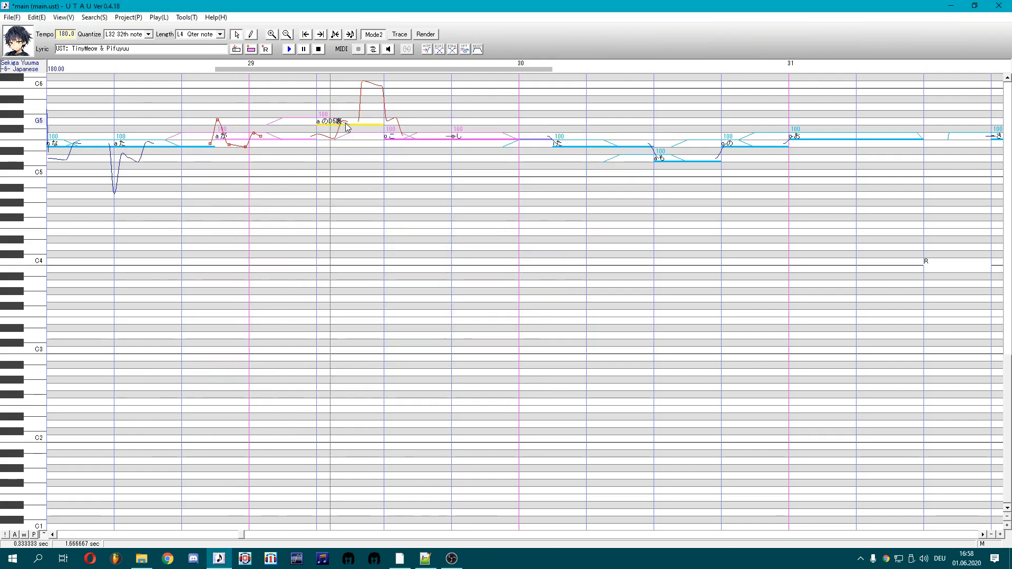
Move the start of the こ note's high pitch plateau in measure 29 slightly later and play the surrounding notes
click(389, 135)
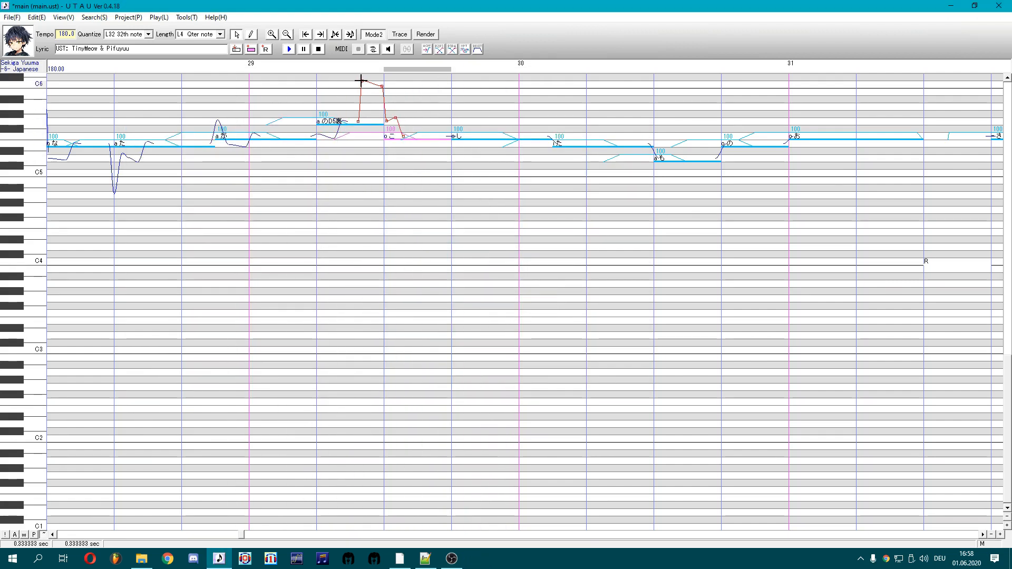
drag(362, 79, 370, 82)
drag(366, 126, 366, 125)
drag(480, 177, 311, 151)
key(space)
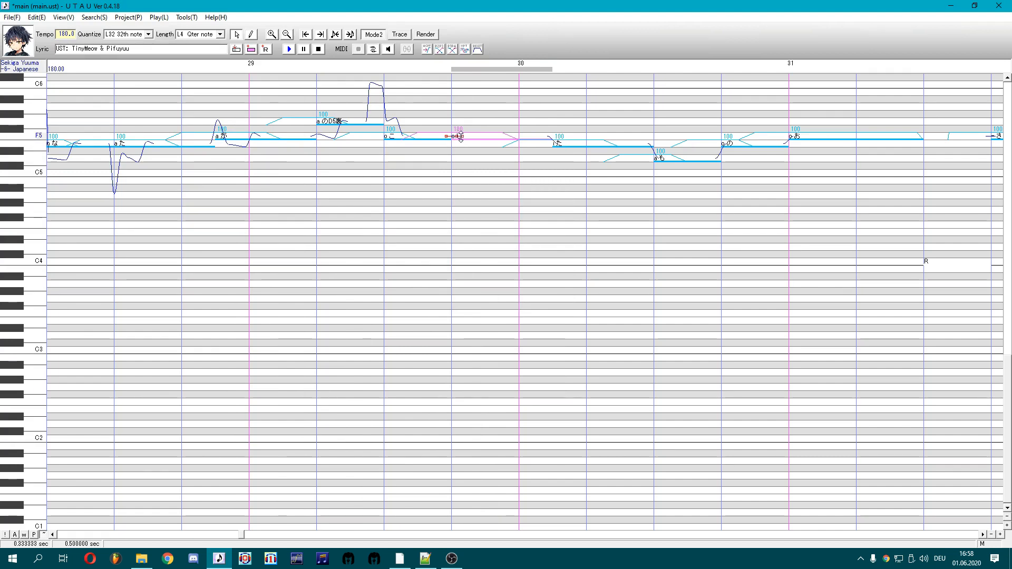
Add control points to the し pitch curve before measure 30, raising a short peak to G5 and ending at F5
right_click(500, 136)
click(521, 194)
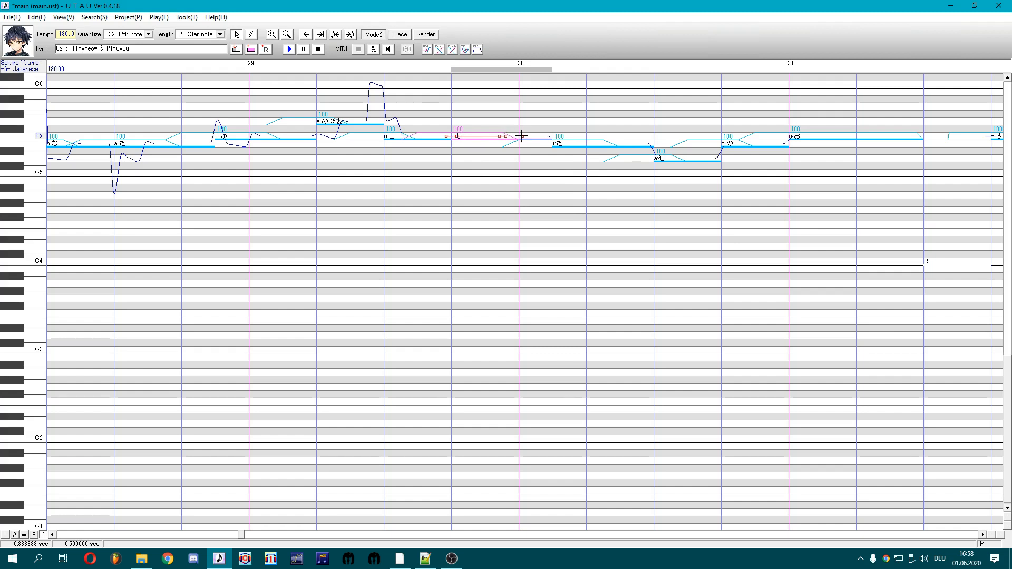
right_click(509, 121)
click(522, 178)
drag(519, 129, 517, 121)
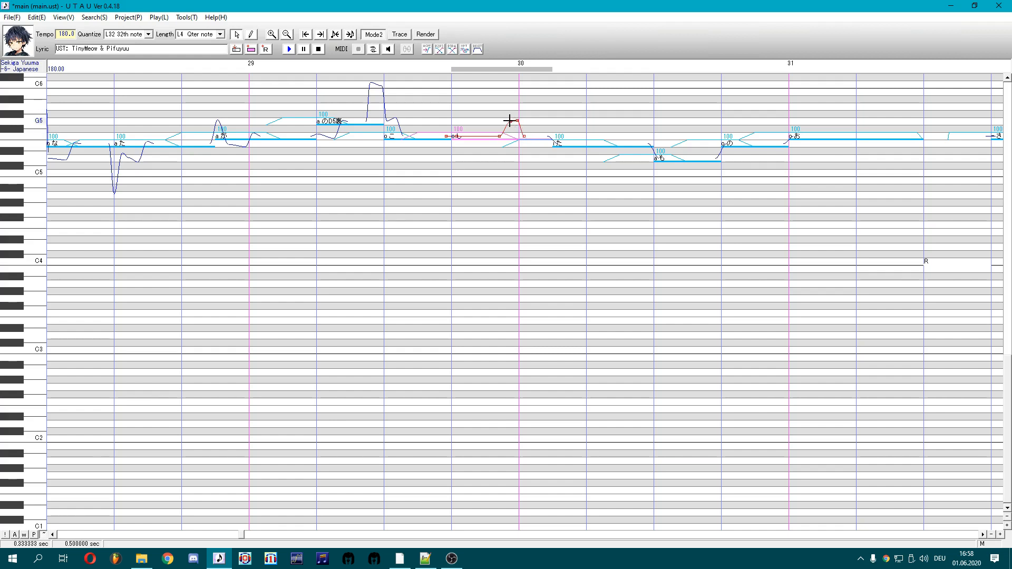
Play the phrase from た in measure 28 through た in measure 30 to check the new し pitch peak
click(572, 147)
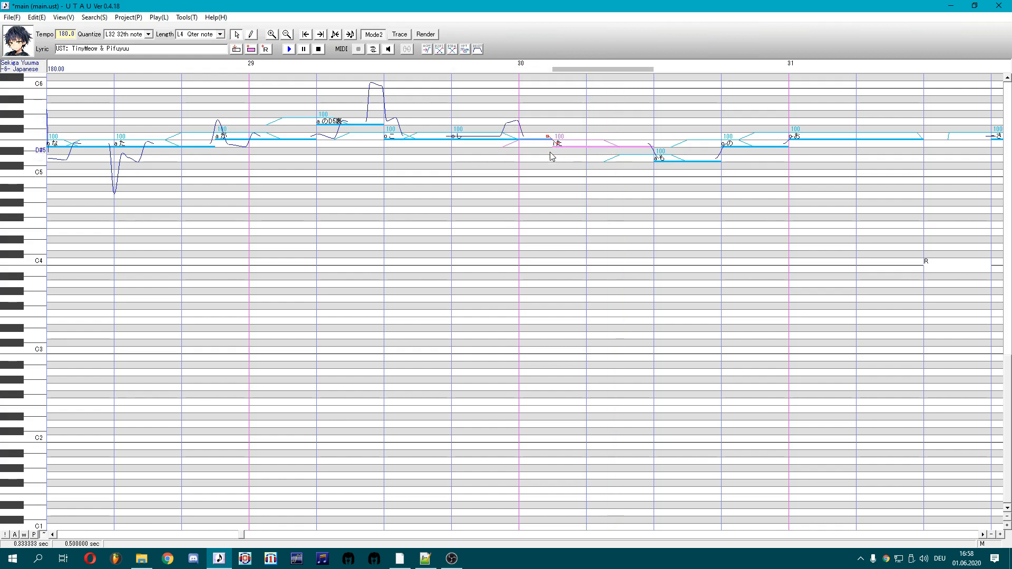
drag(608, 166, 174, 182)
key(space)
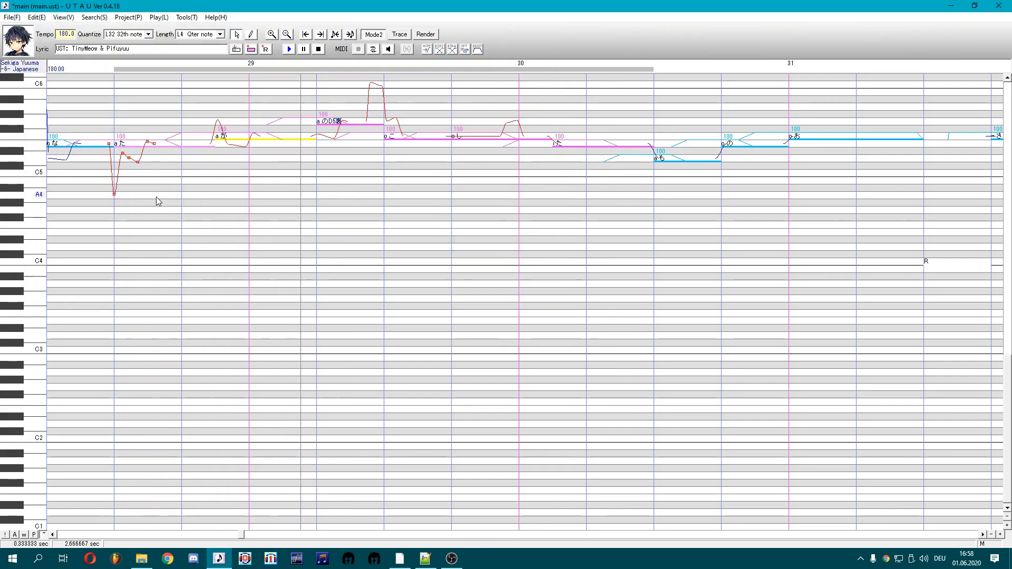
click(459, 145)
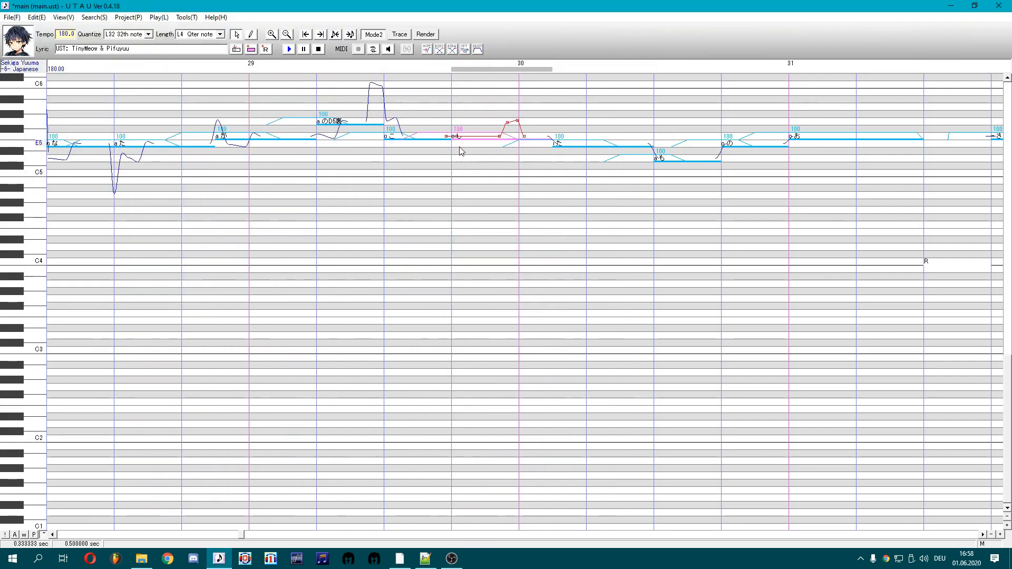
Try a vibrato with an adjusted cycle on the long お note in measure 31, and remove it
drag(599, 168, 938, 182)
drag(662, 220, 1001, 184)
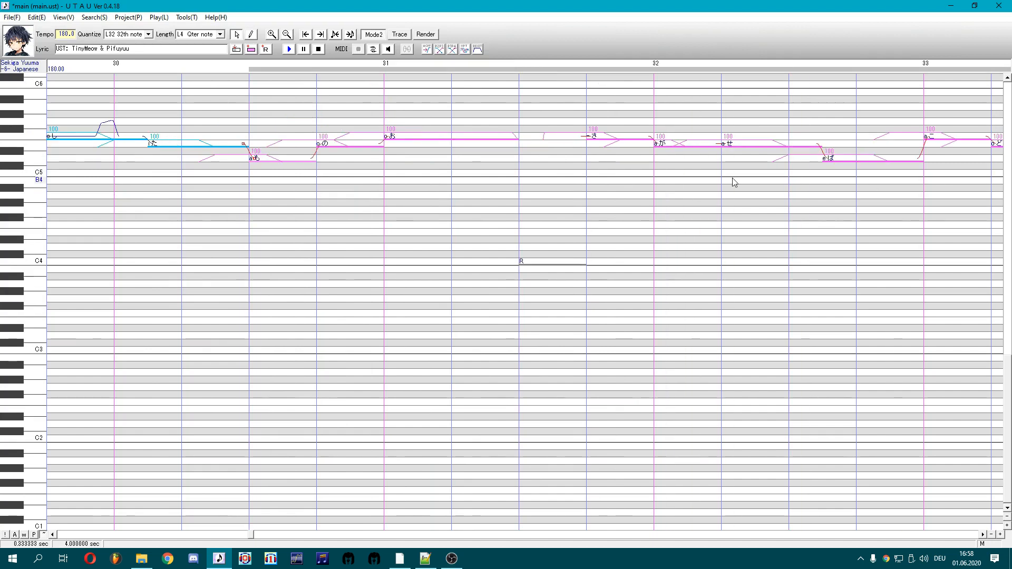
click(417, 185)
key(ctrl+p)
click(449, 283)
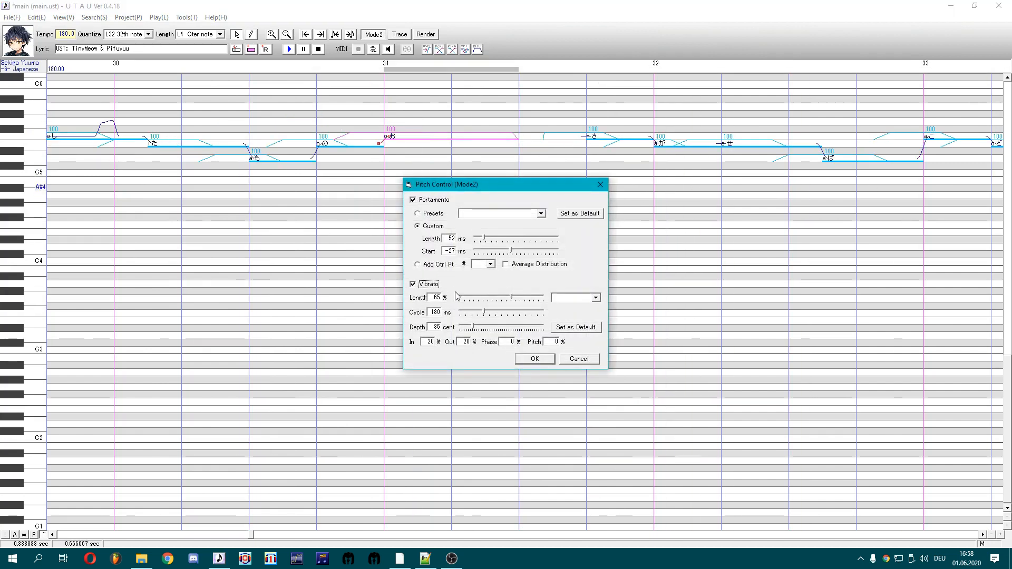
click(479, 313)
click(534, 358)
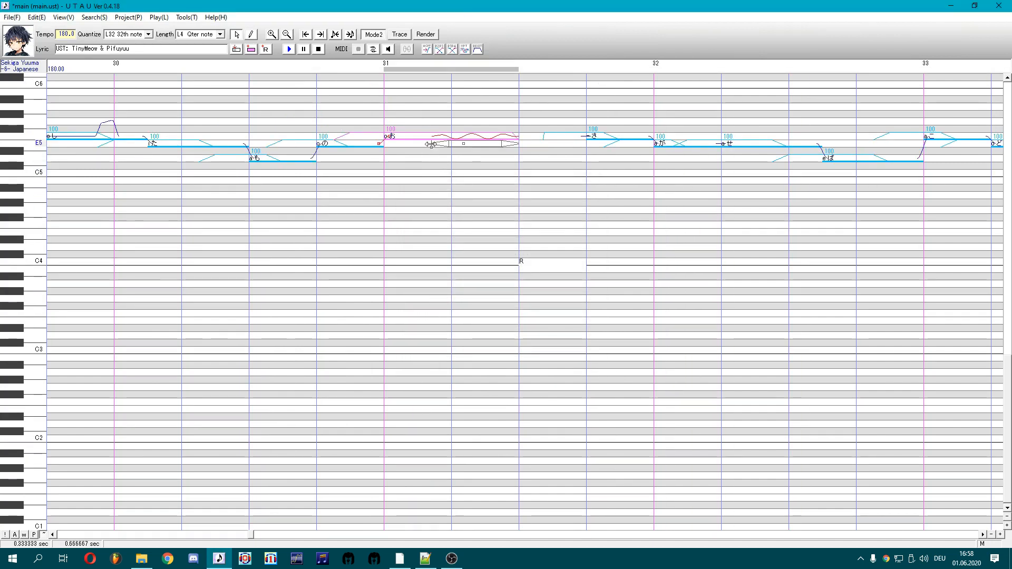
right_click(448, 145)
click(477, 166)
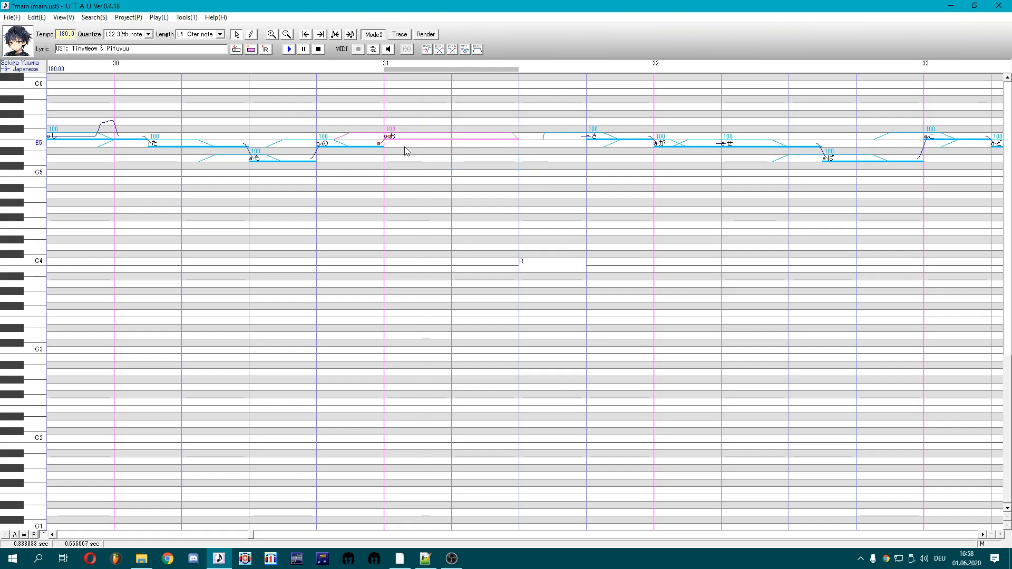
Look through the alternate aliases offered for the お note in measure 31
drag(160, 161, 364, 168)
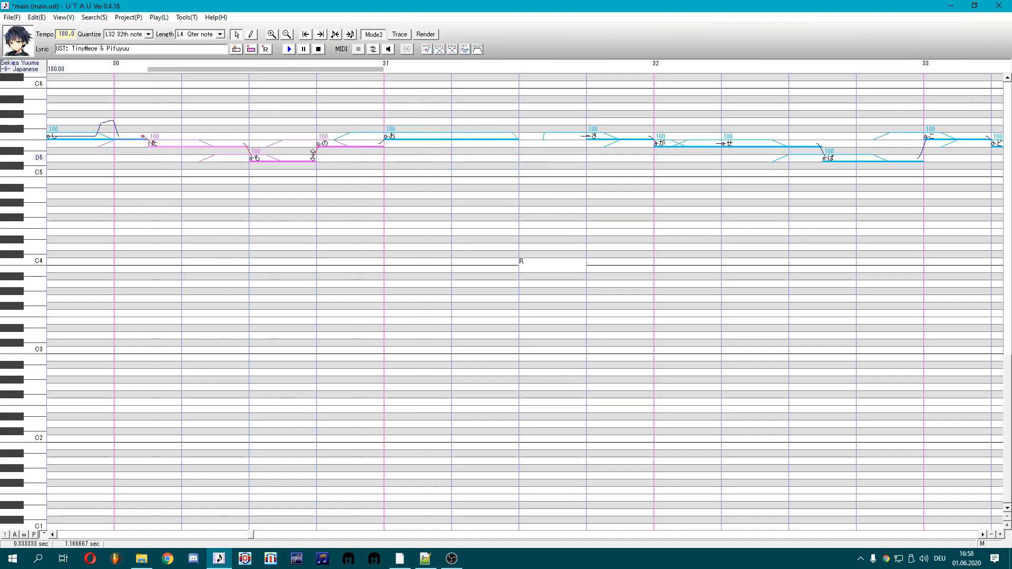
drag(207, 162, 340, 167)
click(410, 171)
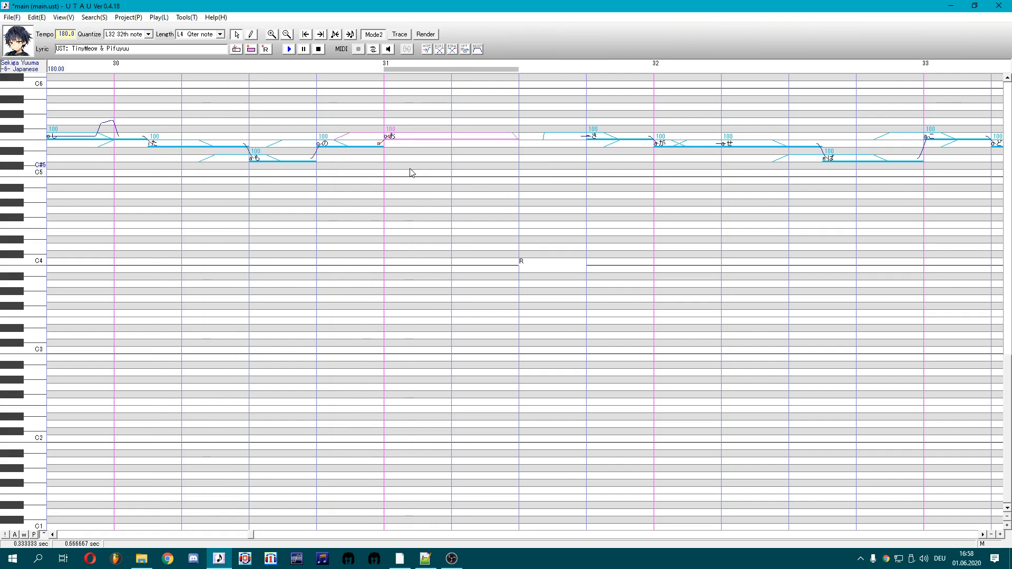
right_click(411, 136)
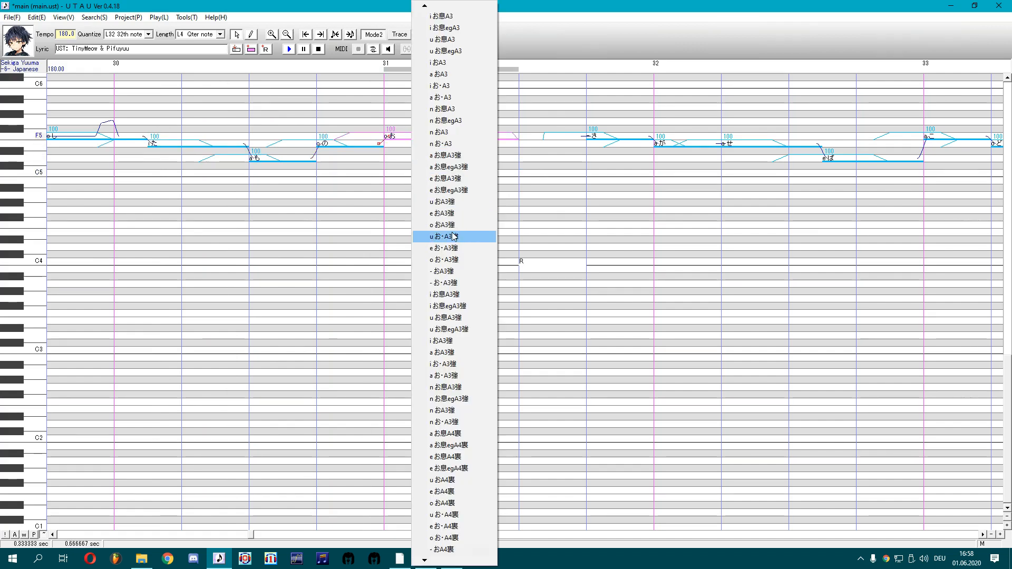
click(421, 190)
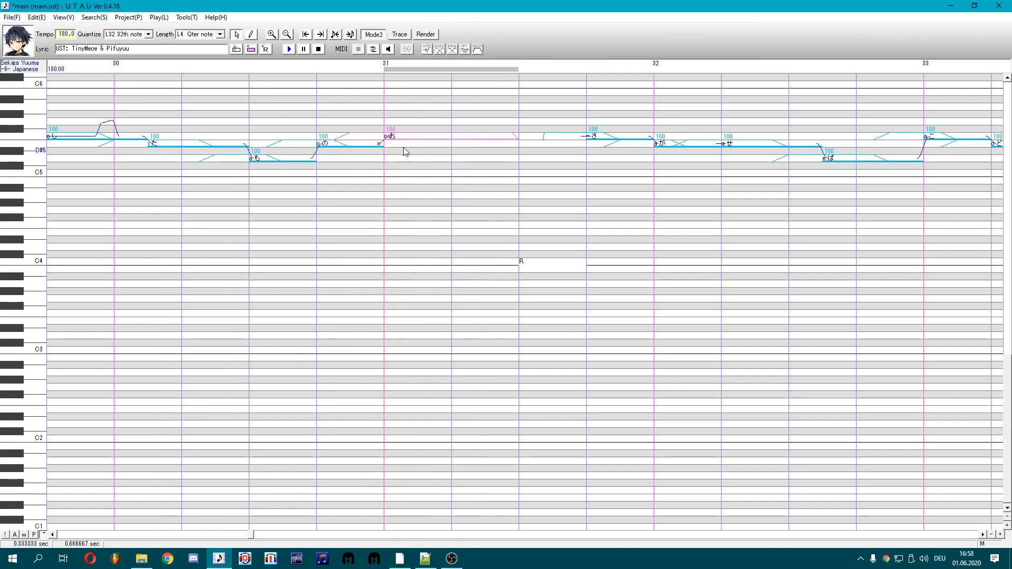
right_click(402, 141)
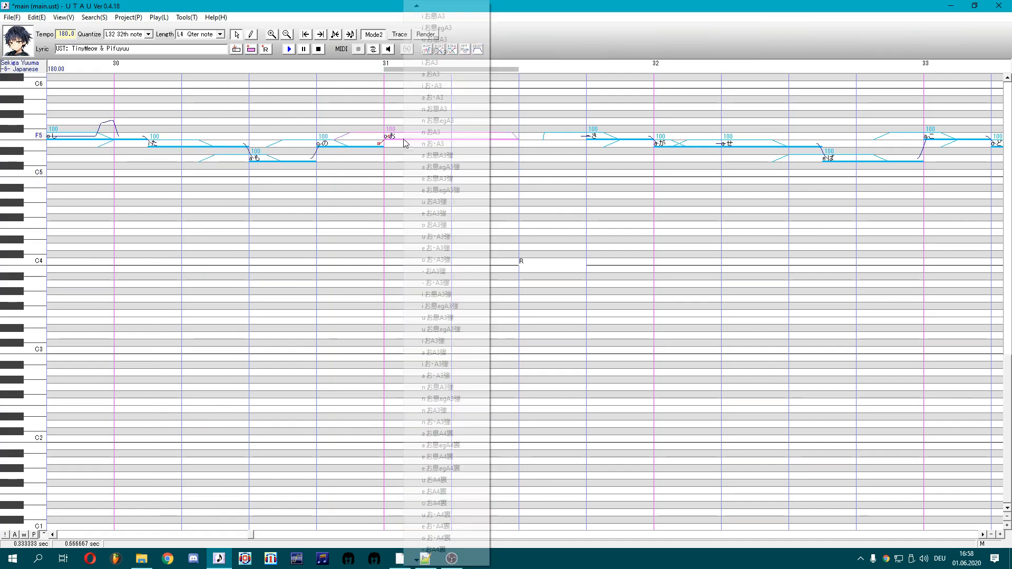
click(392, 216)
Append the D5裏 suffix from the の note in measure 29 to the お lyric in measure 31 and play it with the preceding の
drag(377, 214, 113, 208)
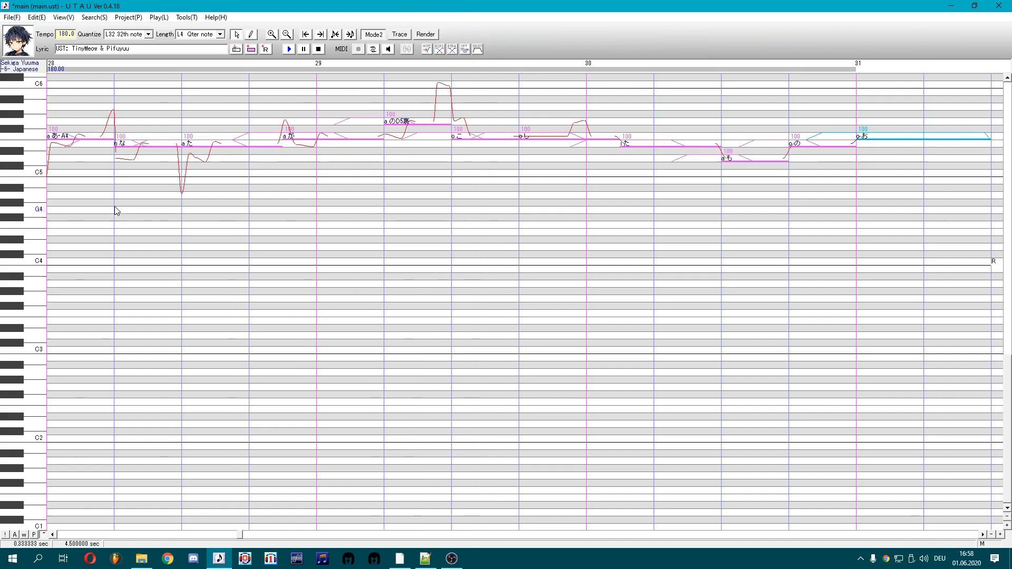
double_click(404, 122)
drag(393, 179, 921, 205)
double_click(527, 137)
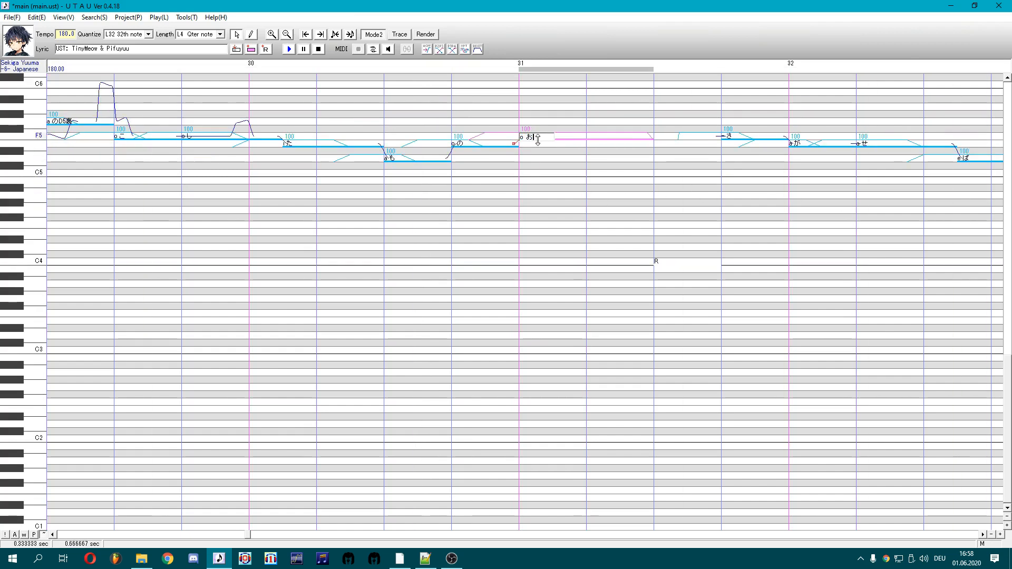
text(D5裏)
key(Return)
drag(603, 154, 473, 156)
key(space)
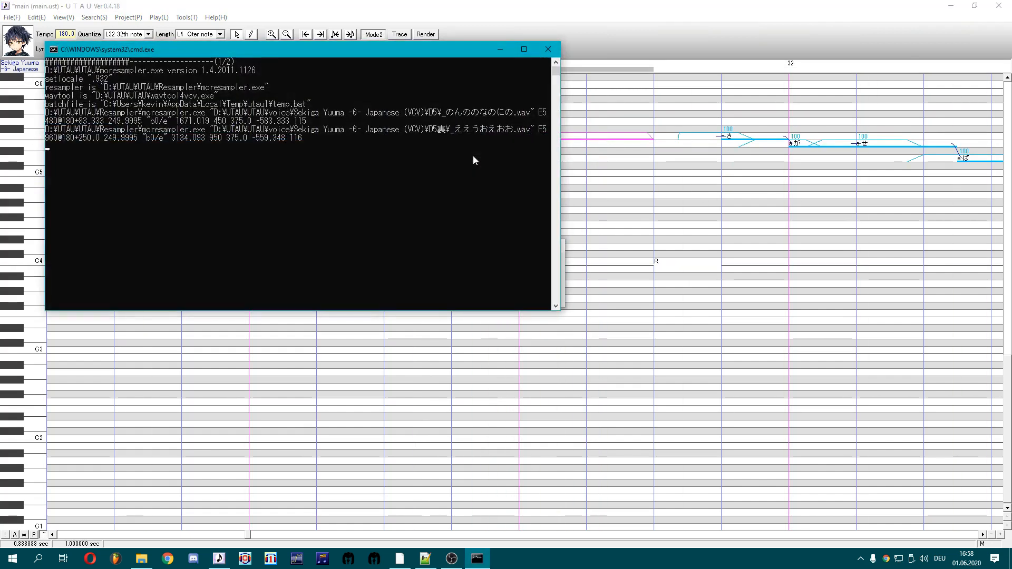
Add vibrato with a 160 ms cycle to the お note in measure 31, deepen it and extend it across the whole note
right_click(545, 138)
click(520, 273)
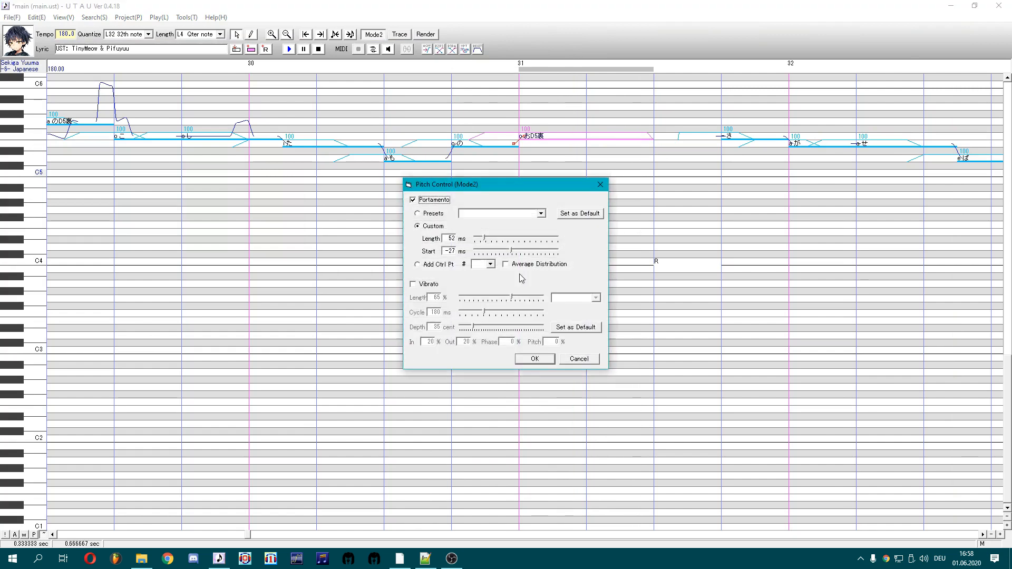
click(445, 285)
click(481, 314)
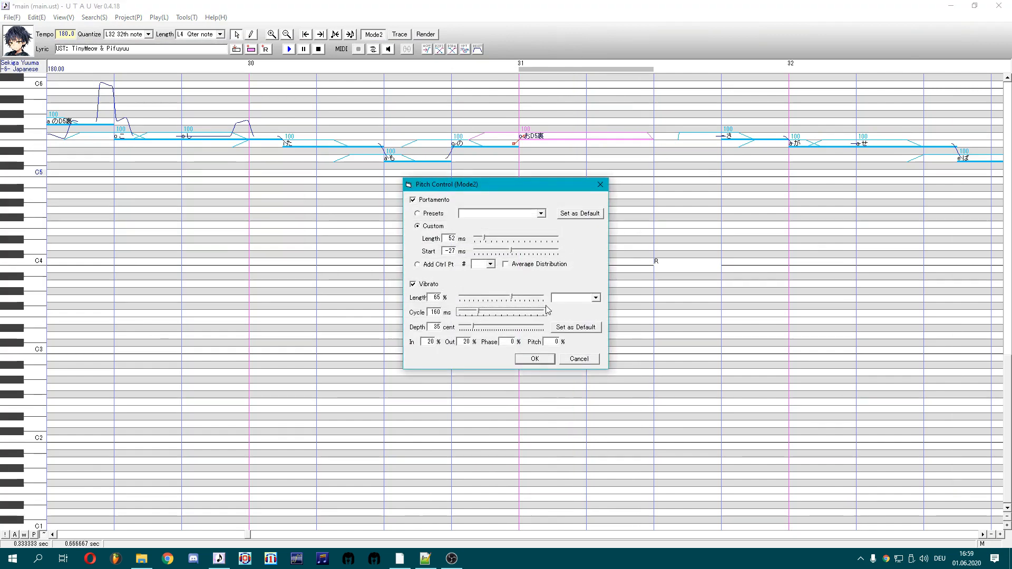
click(537, 358)
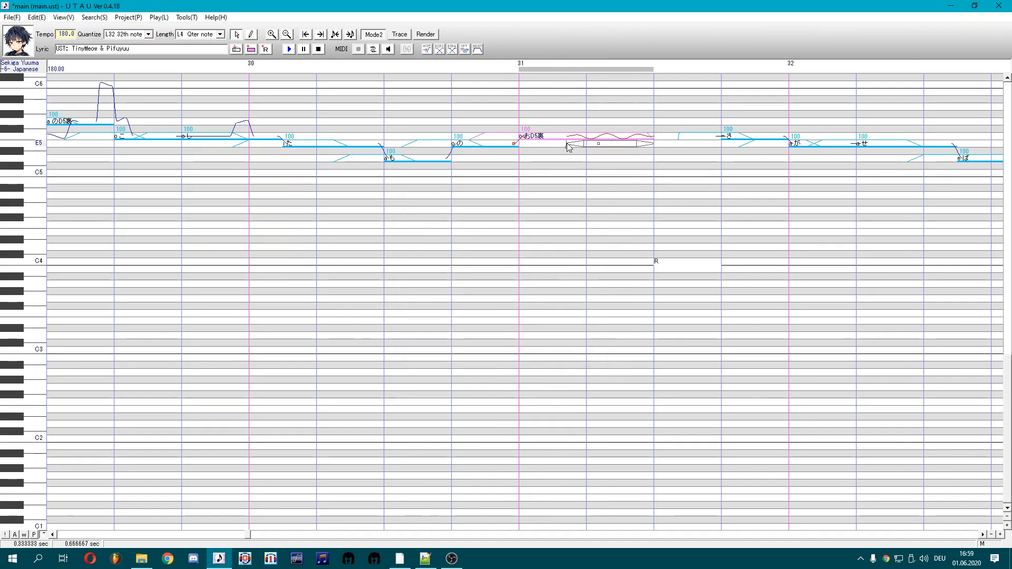
mouse_move(568, 147)
mouse_down()
mouse_move(520, 143)
mouse_move(573, 150)
mouse_up()
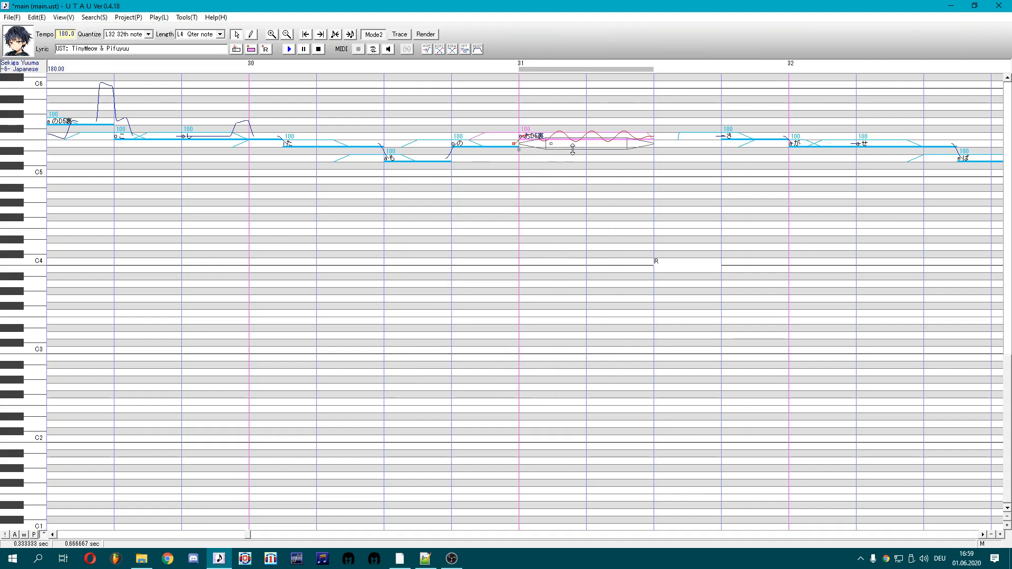
Play the phrase from た in measure 30 through お in measure 31 to check the vibrato
click(689, 148)
drag(621, 161, 291, 151)
key(space)
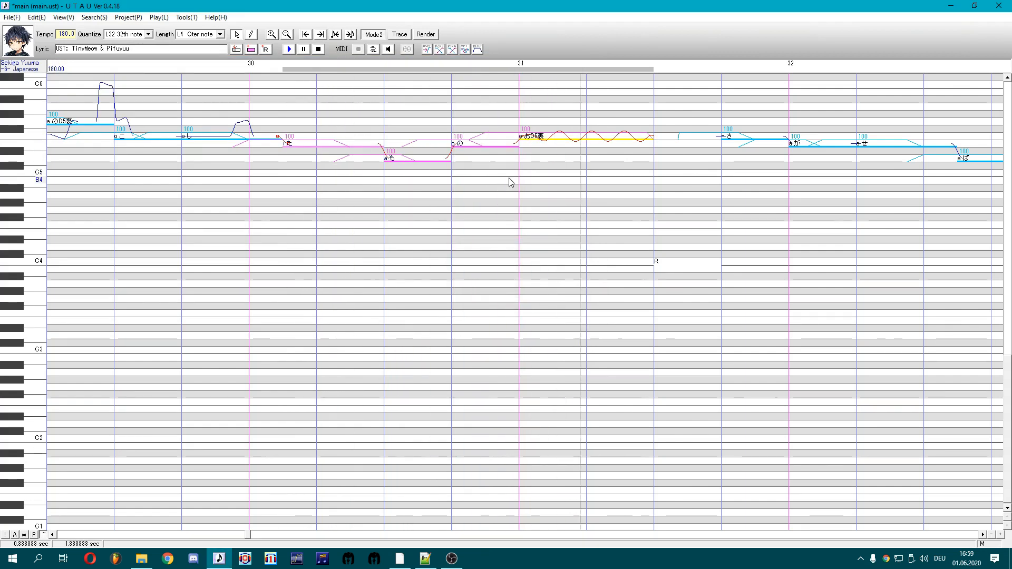
click(587, 180)
Turn the rest after お in measure 31 into an "o 息" breath note at F5, copying 息 from measure 26, and crossfade both notes
double_click(677, 263)
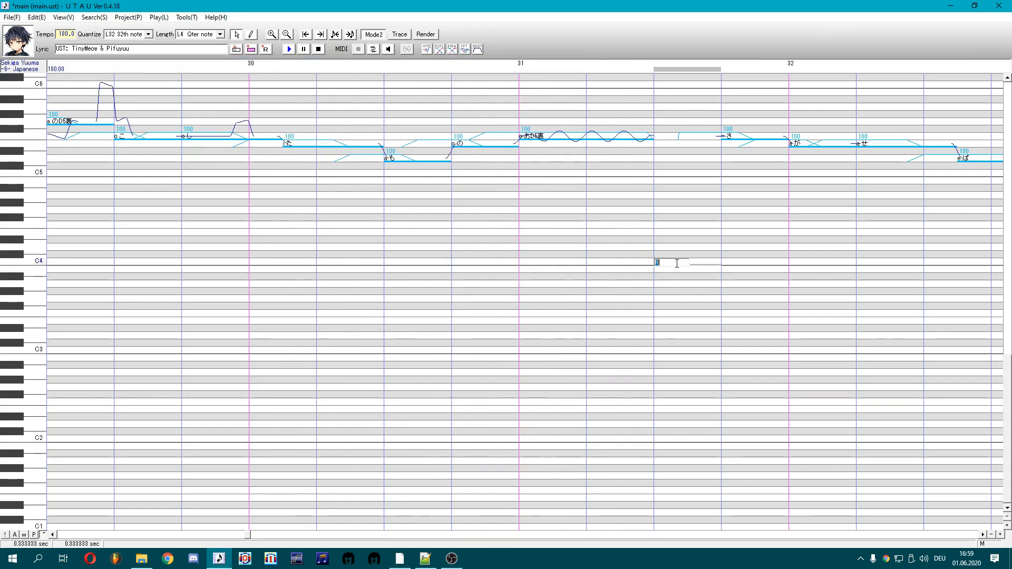
text(o R)
drag(300, 239, 36, 227)
drag(233, 221, 39, 216)
drag(274, 225, 39, 216)
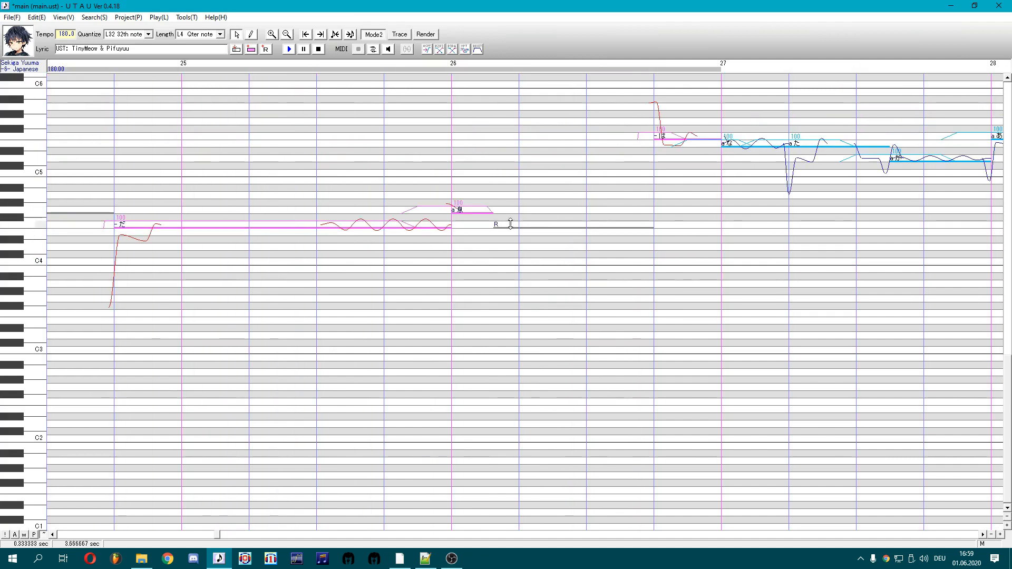
double_click(473, 211)
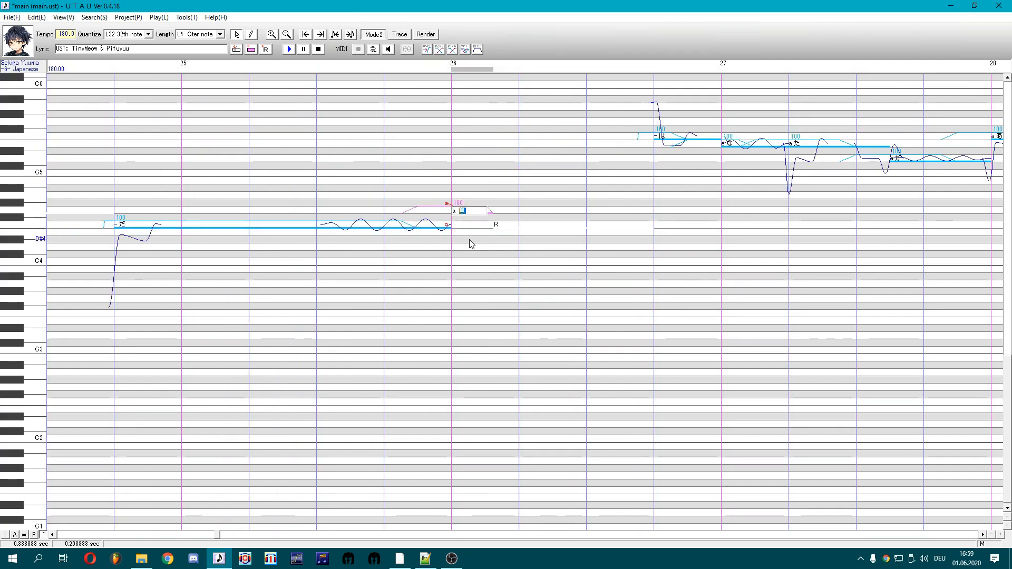
drag(478, 244, 1010, 256)
drag(717, 253, 1009, 247)
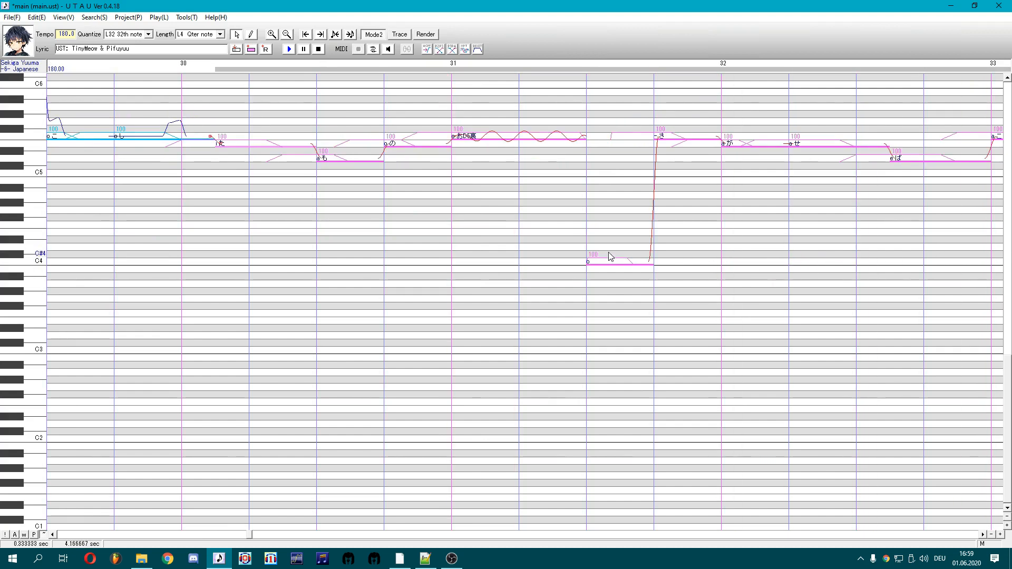
click(592, 264)
drag(592, 264, 559, 148)
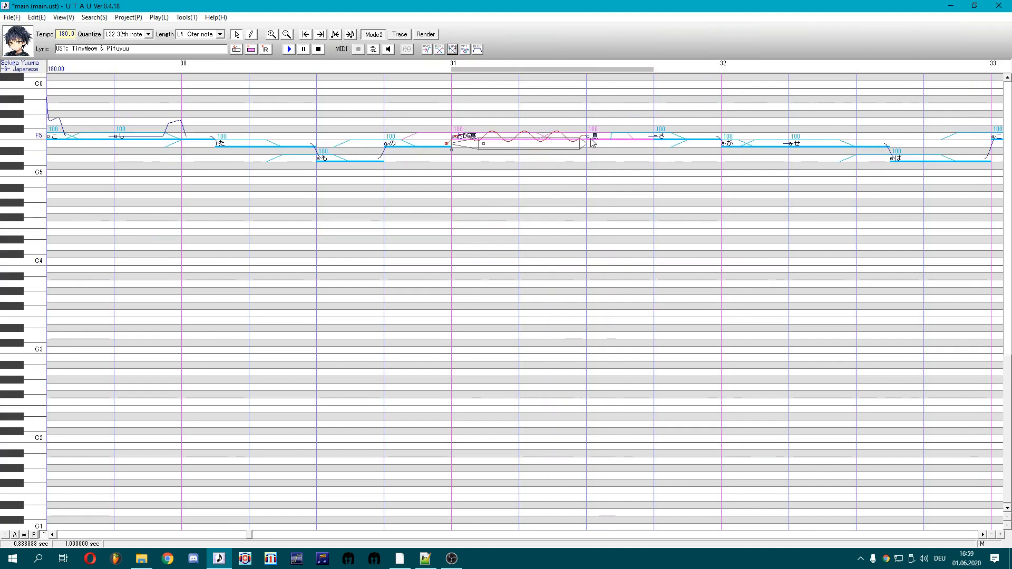
Append the D5裏 suffix from the お lyric to the 息 breath note in measure 31 and play both notes
double_click(466, 136)
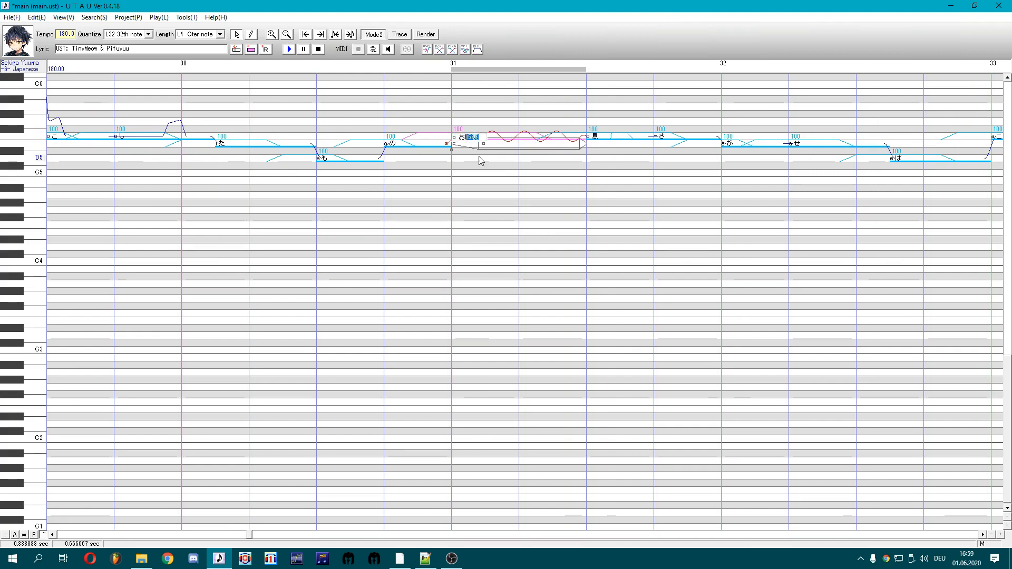
double_click(593, 135)
text(D5裏)
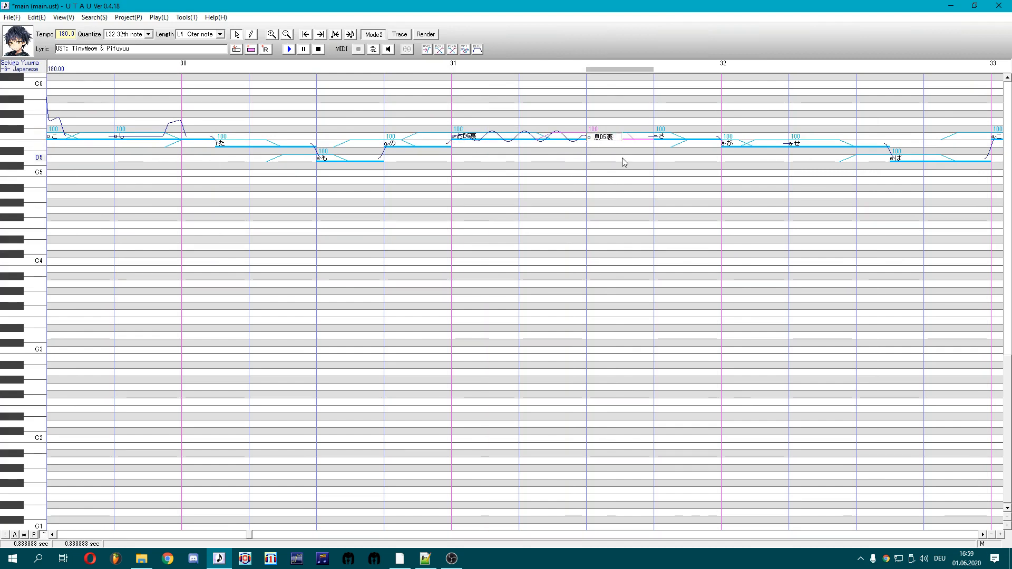
key(Return)
drag(639, 159, 538, 155)
key(space)
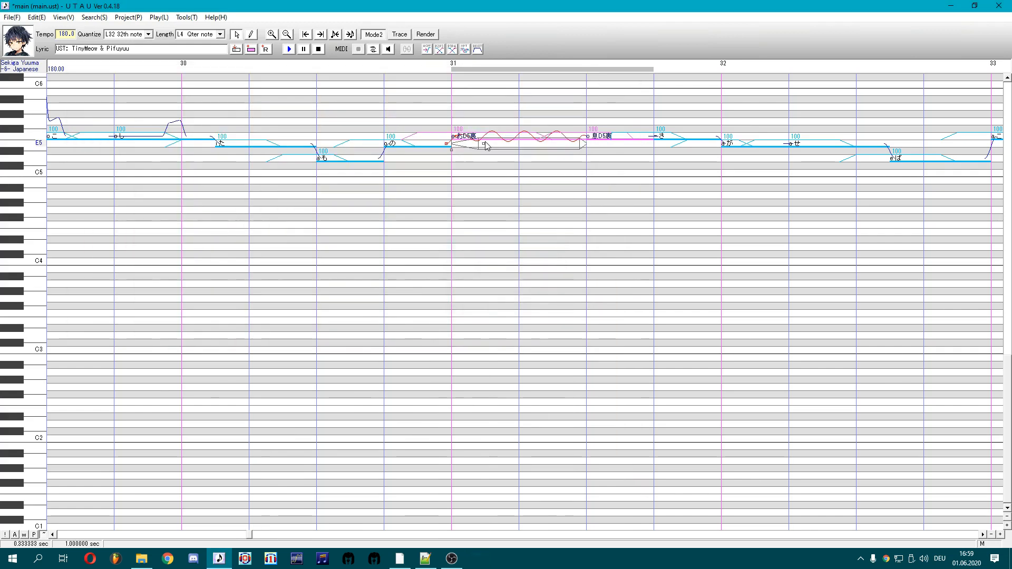
right_click(619, 135)
click(647, 244)
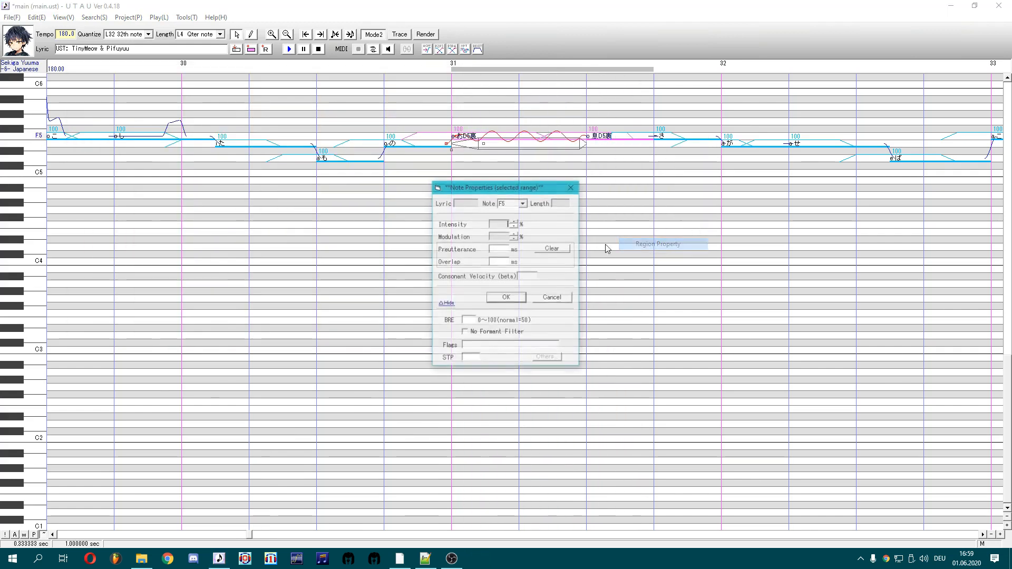
click(502, 299)
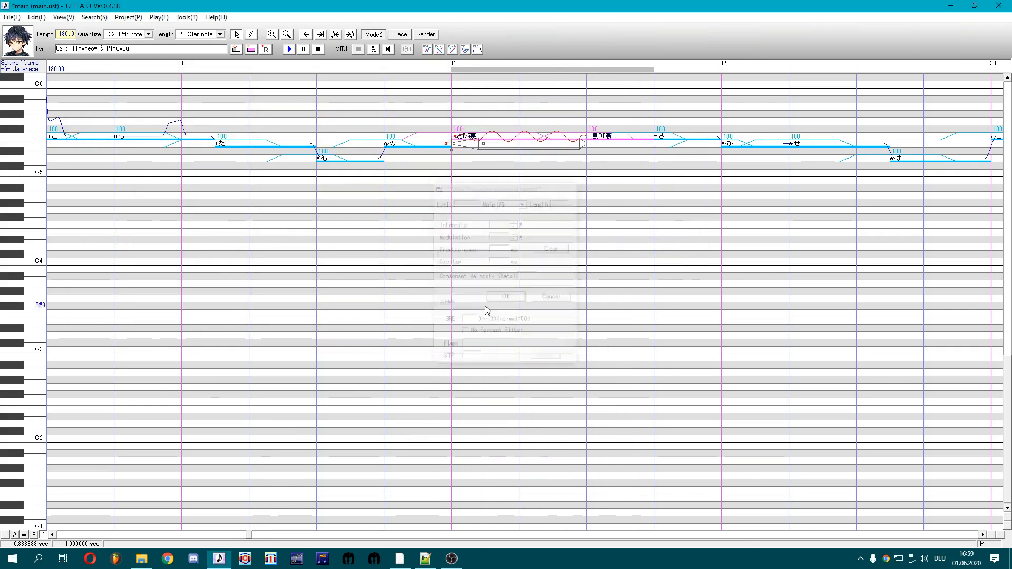
Show the parameter values under the notes and set the modulation of お and 息 in measure 31 to 0
click(35, 535)
click(601, 138)
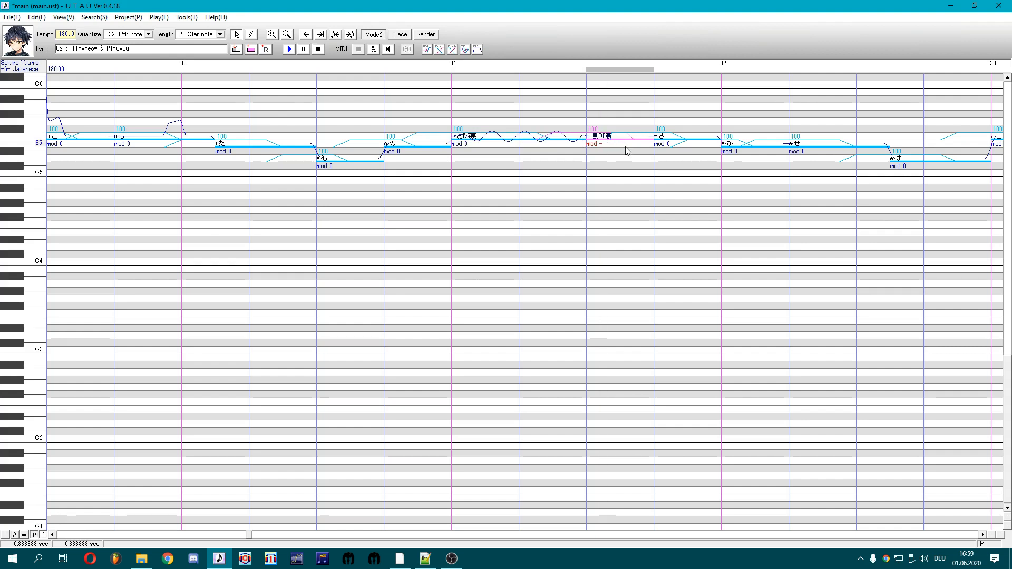
drag(624, 158, 543, 153)
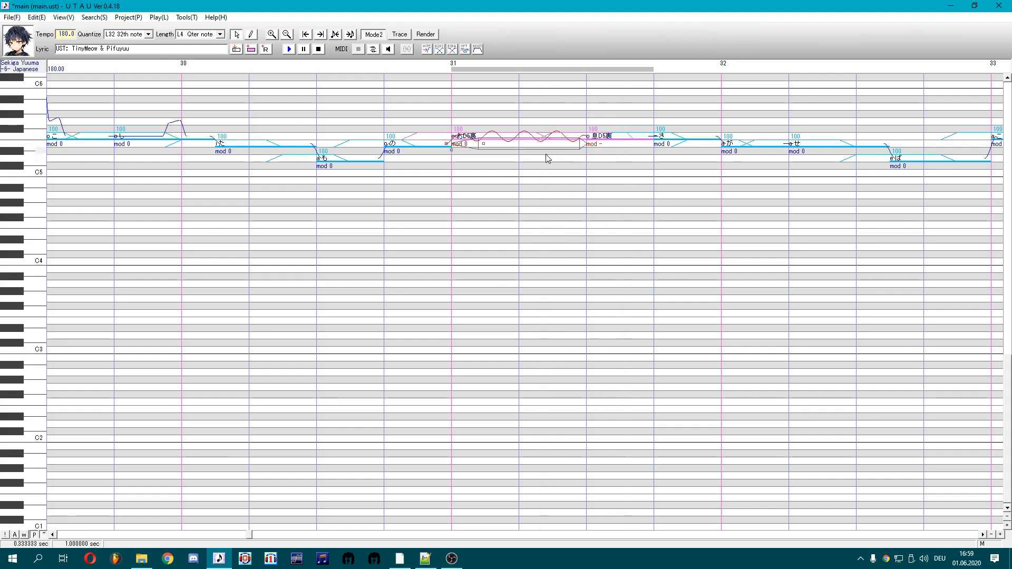
right_click(596, 147)
click(601, 251)
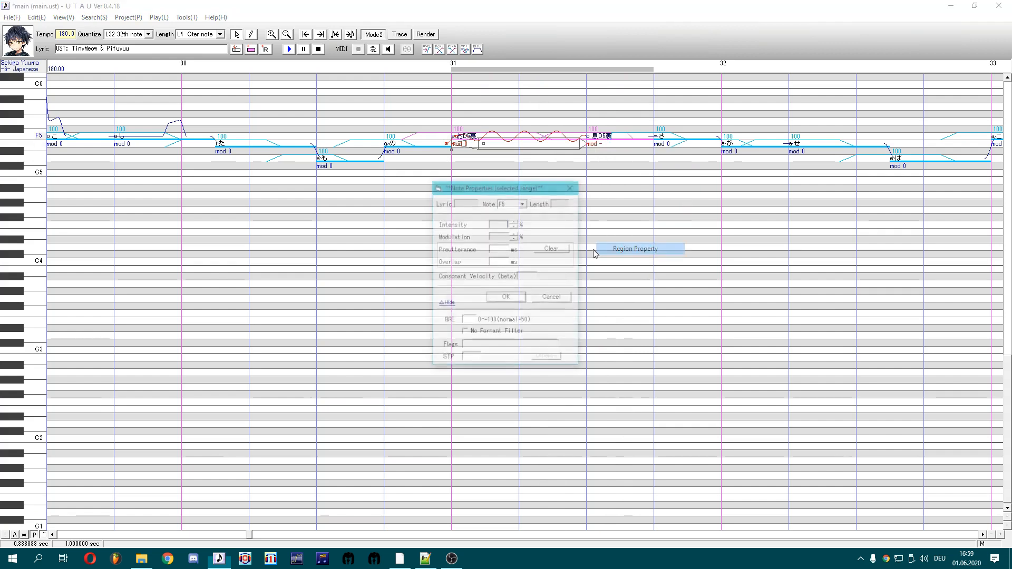
click(499, 233)
click(506, 298)
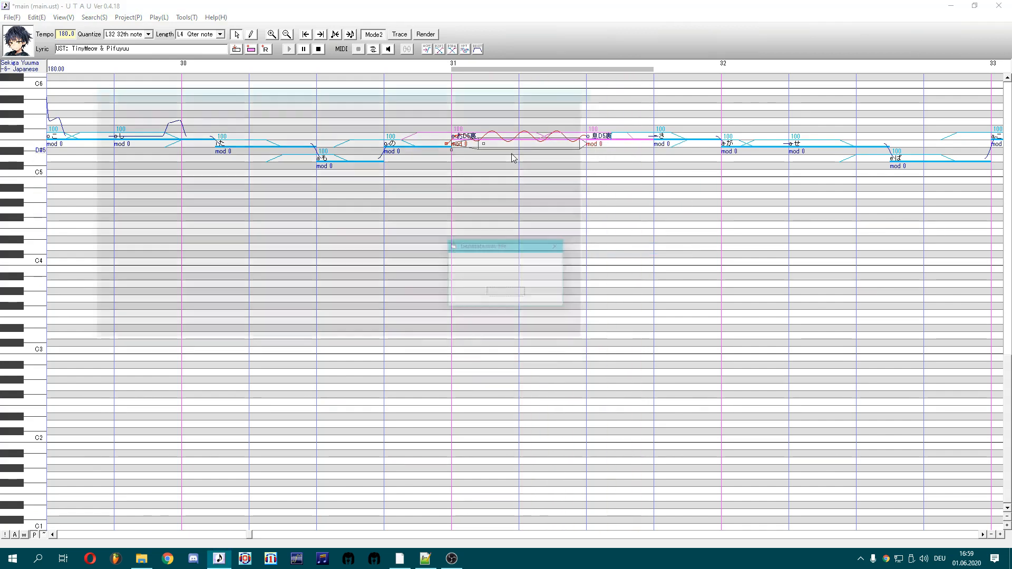
Raise the 息 breath note in measure 31, shift the start offset of its "o 息D5裏" sample to about 4.79 s and play it with お
click(607, 139)
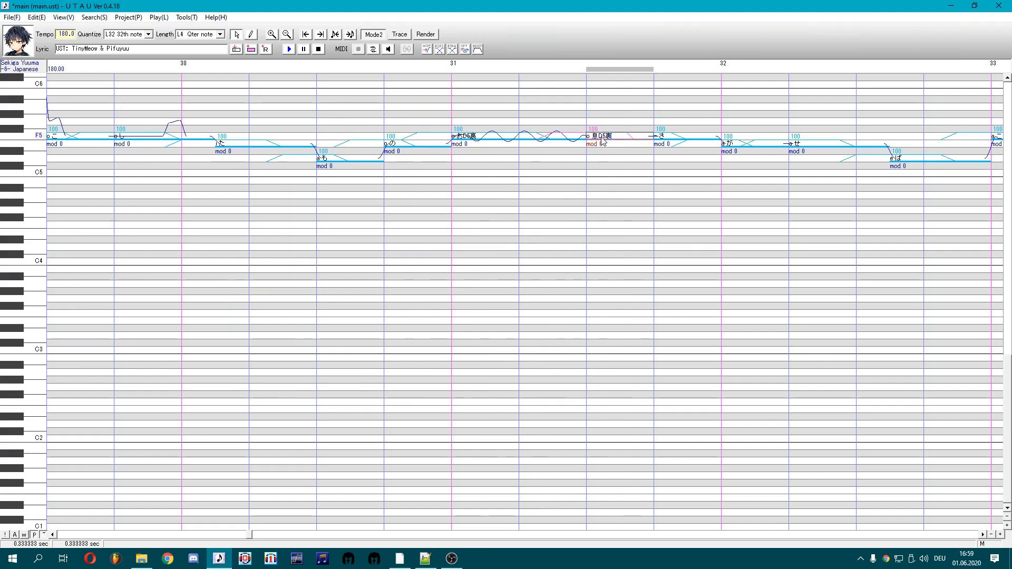
drag(607, 138, 609, 100)
key(ctrl+f)
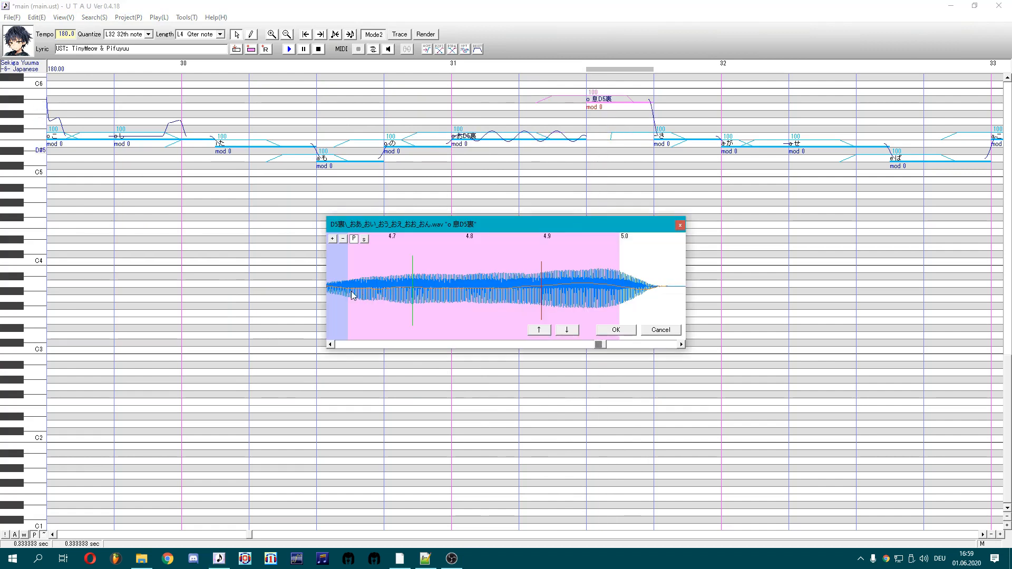
drag(352, 295, 458, 286)
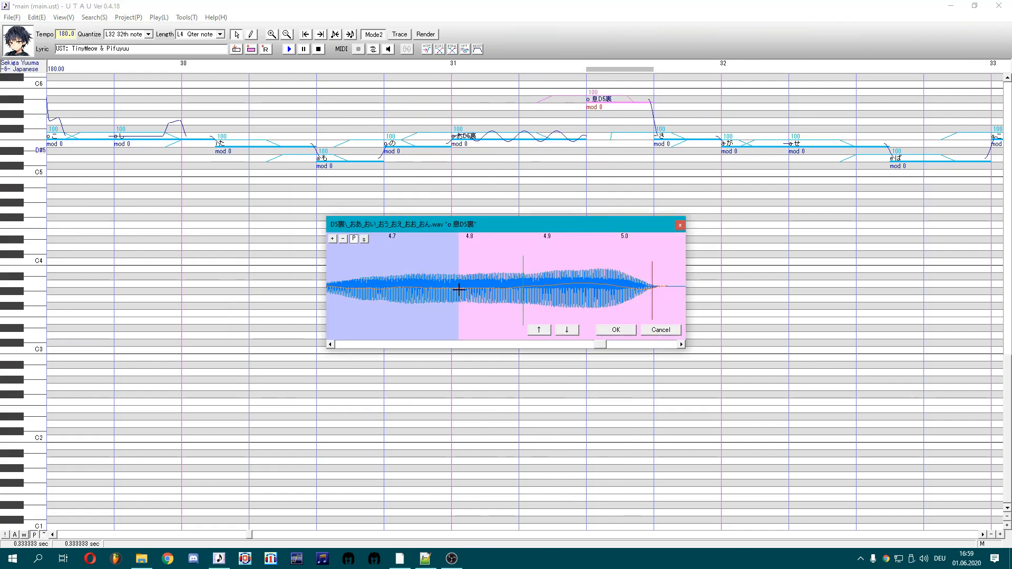
click(627, 329)
drag(627, 161, 534, 165)
key(space)
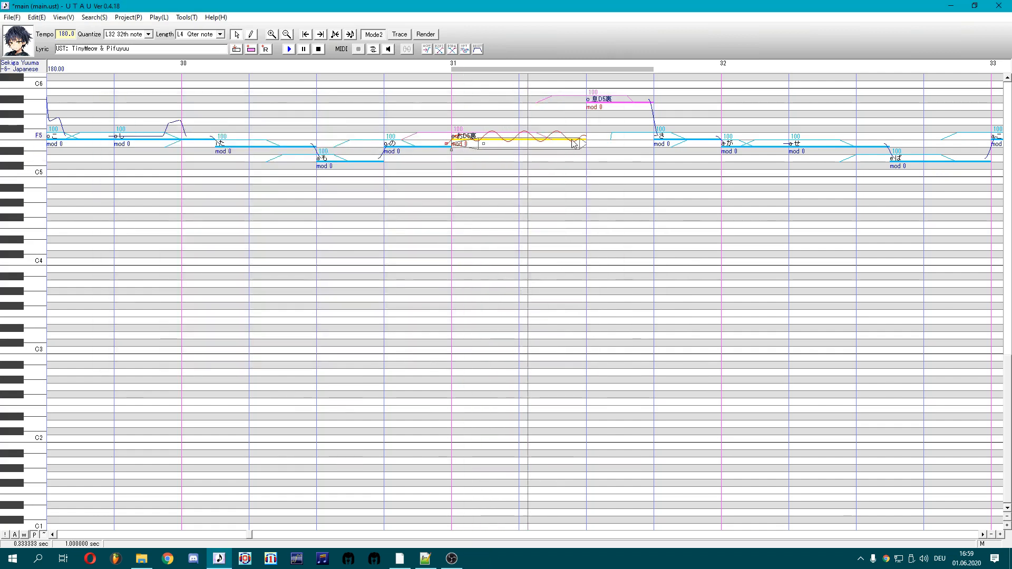
Shorten the 息 breath note in measure 31, and undo the recent breath note, vibrato, lyric suffix and pitch edits
click(611, 144)
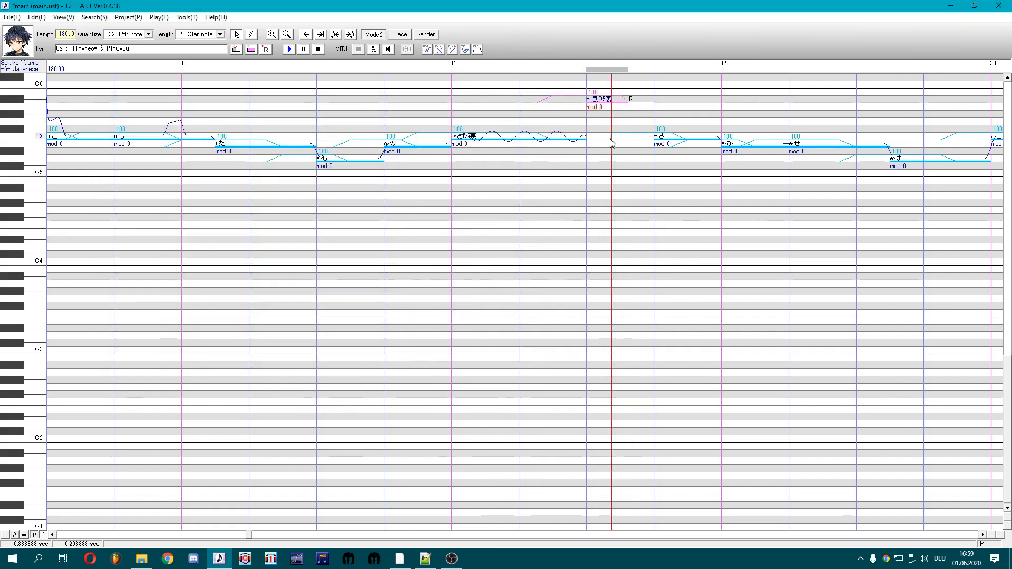
drag(611, 140, 510, 143)
key(ctrl+z)
key(ctrl+z)
key(ctrl+z)
key(ctrl+z)
key(ctrl+z)
key(ctrl+z)
key(ctrl+z)
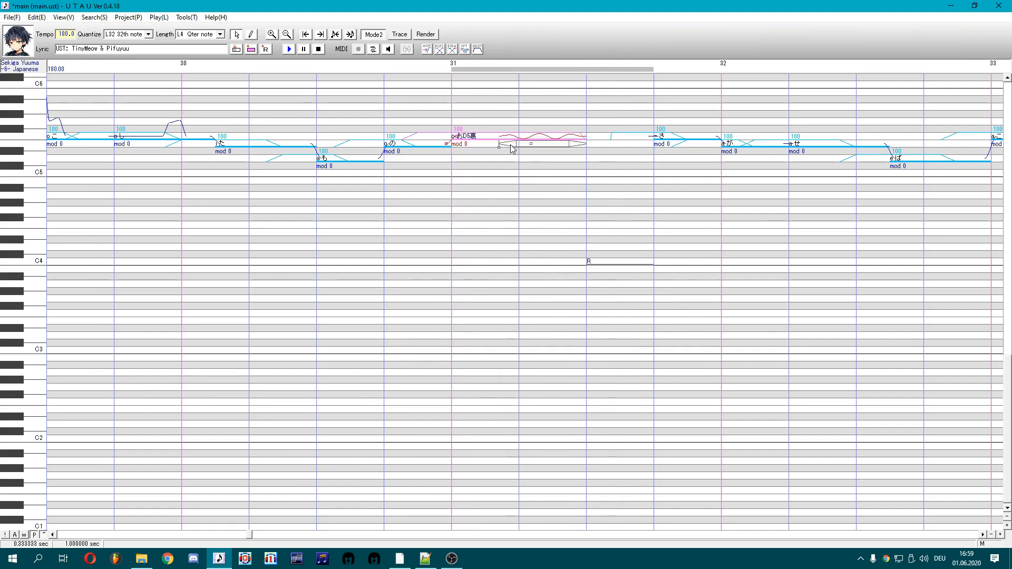
click(574, 248)
Redraw the raised bump at the end of the pitch curve of し, across the start of measure 30
click(197, 166)
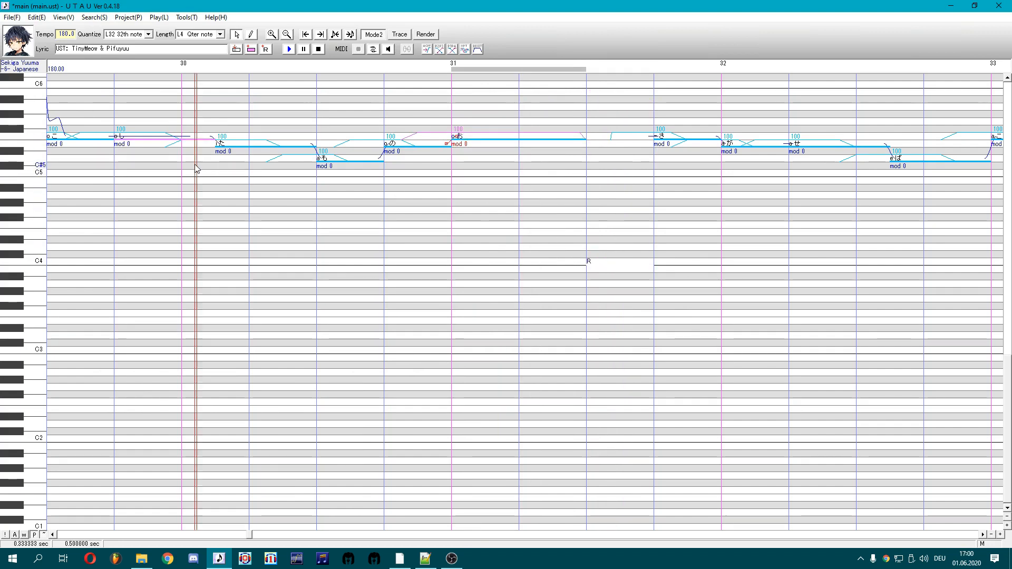
right_click(186, 137)
drag(185, 137, 169, 121)
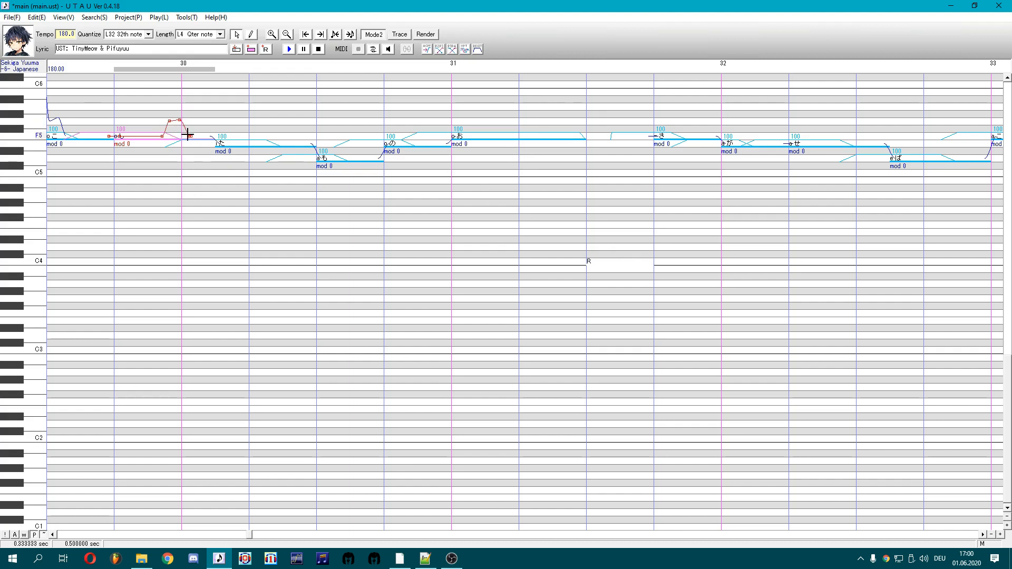
Shape the opening pitch curve of お in measure 31 with a dip to about B4, a short flat section and a rise to F5
click(390, 145)
click(455, 138)
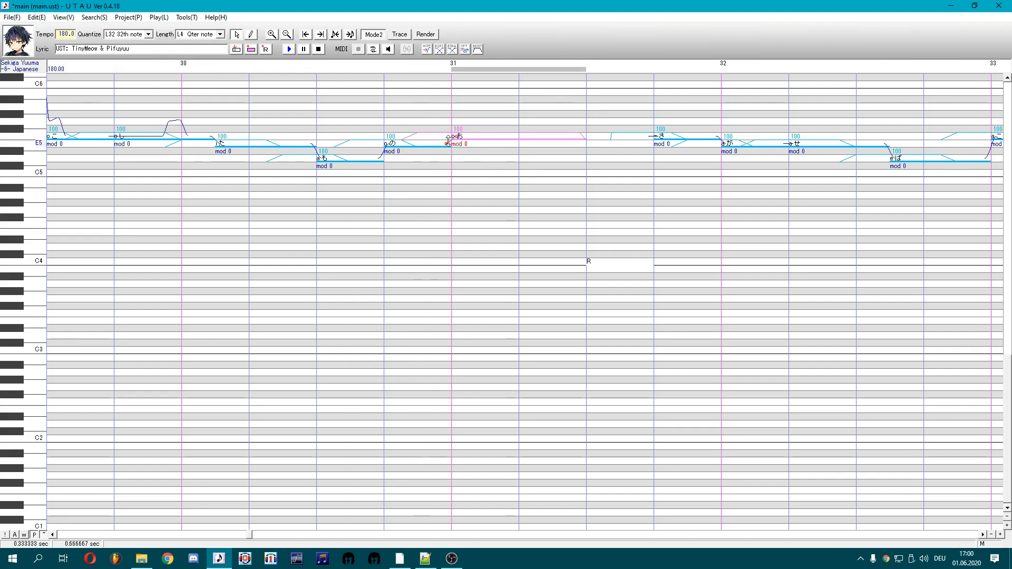
click(445, 143)
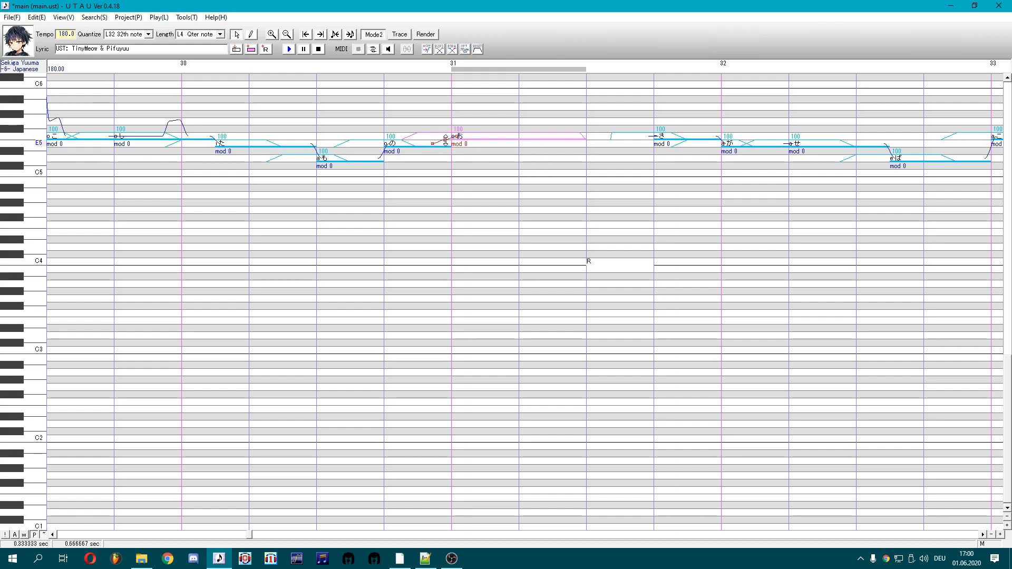
drag(451, 177, 448, 181)
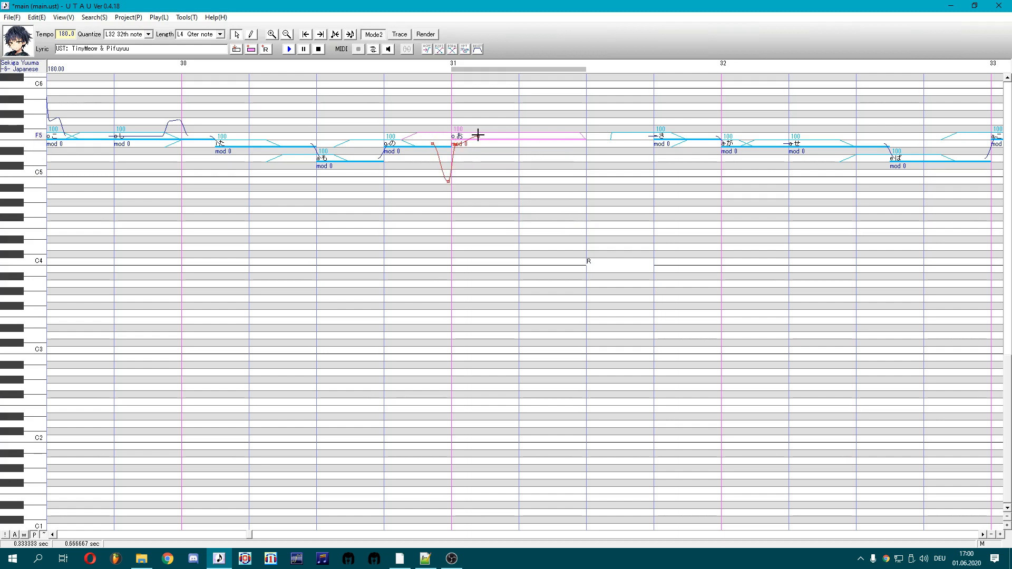
drag(477, 136, 476, 146)
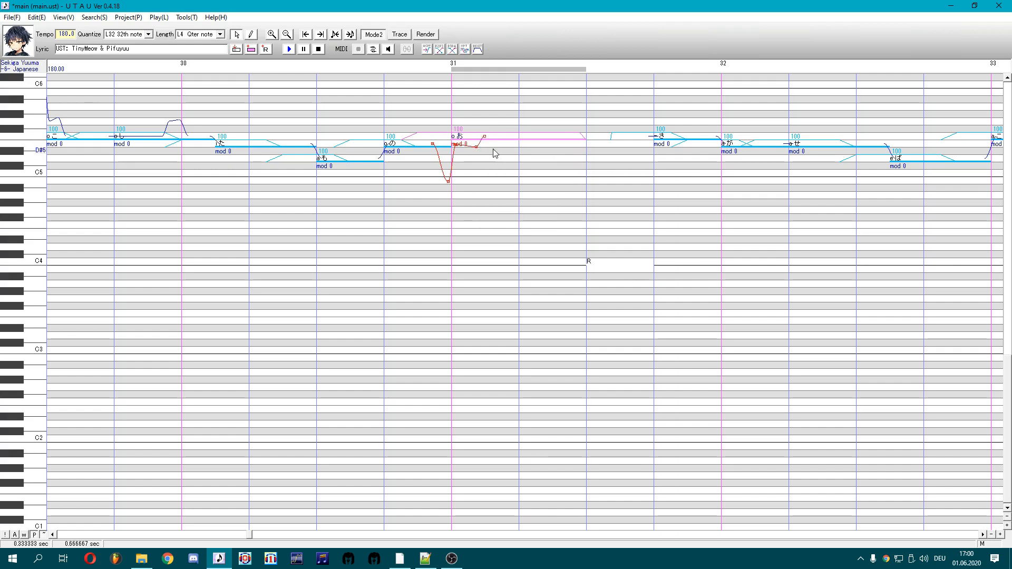
Copy the 息 character from the breath note's lyric at the start of measure 26 for the rest after お in measure 31
double_click(617, 262)
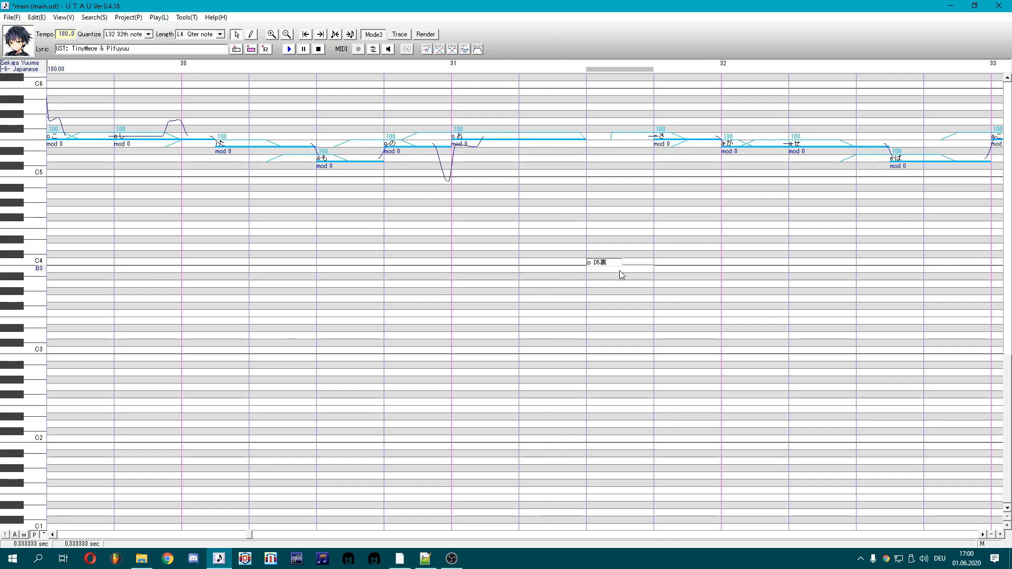
key(Return)
drag(481, 260, 49, 226)
drag(216, 179, 47, 180)
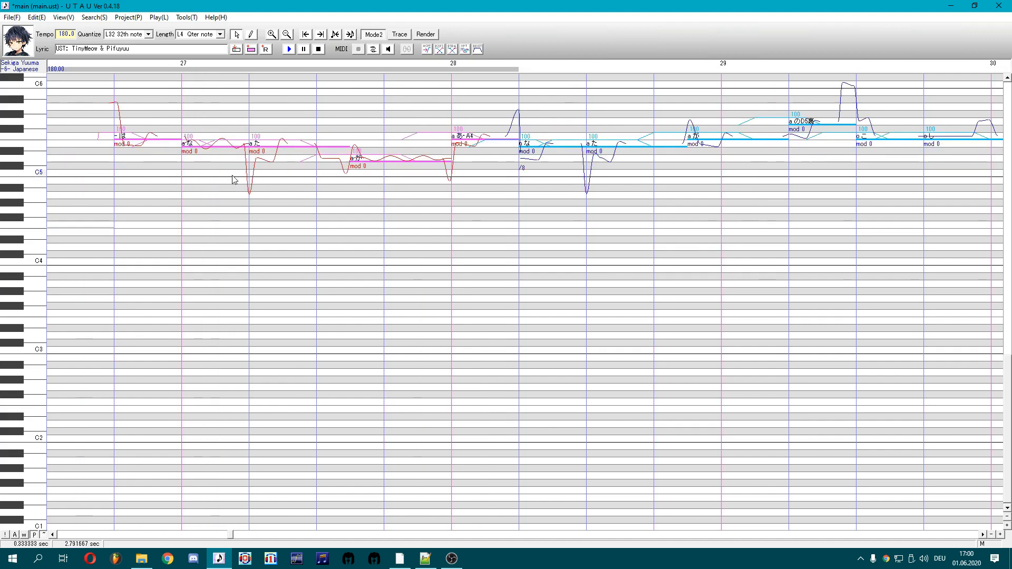
drag(158, 180, 47, 182)
double_click(408, 210)
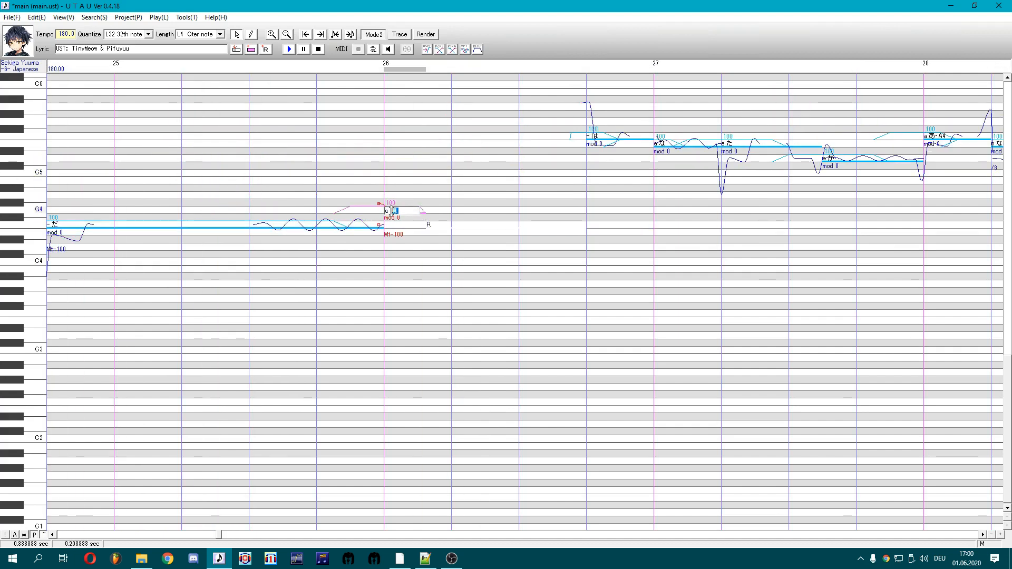
key(Return)
drag(416, 246, 1003, 256)
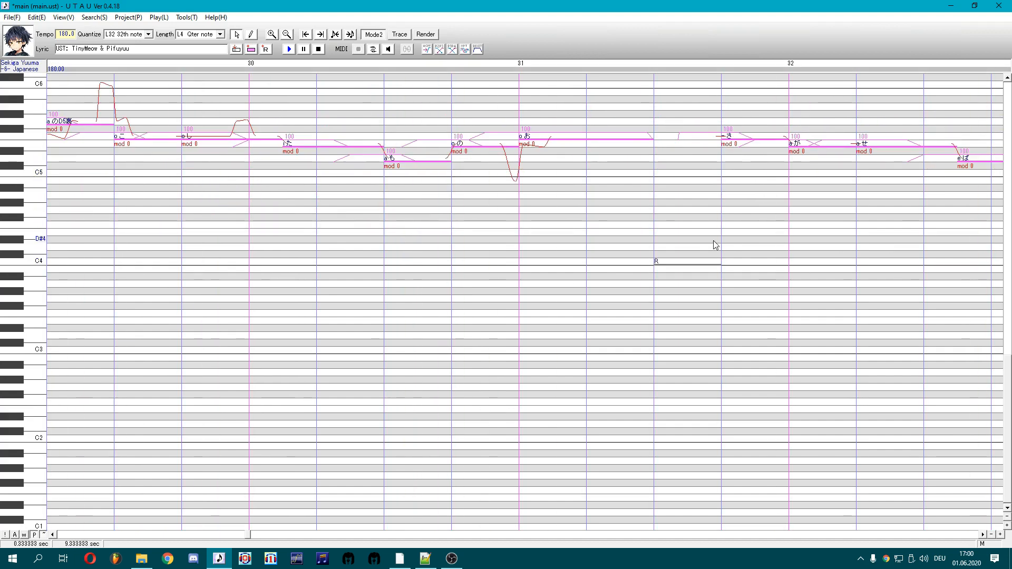
Turn the rest after お in measure 31 into an "o 息" breath note and move it up to F5
drag(708, 247, 728, 253)
double_click(673, 262)
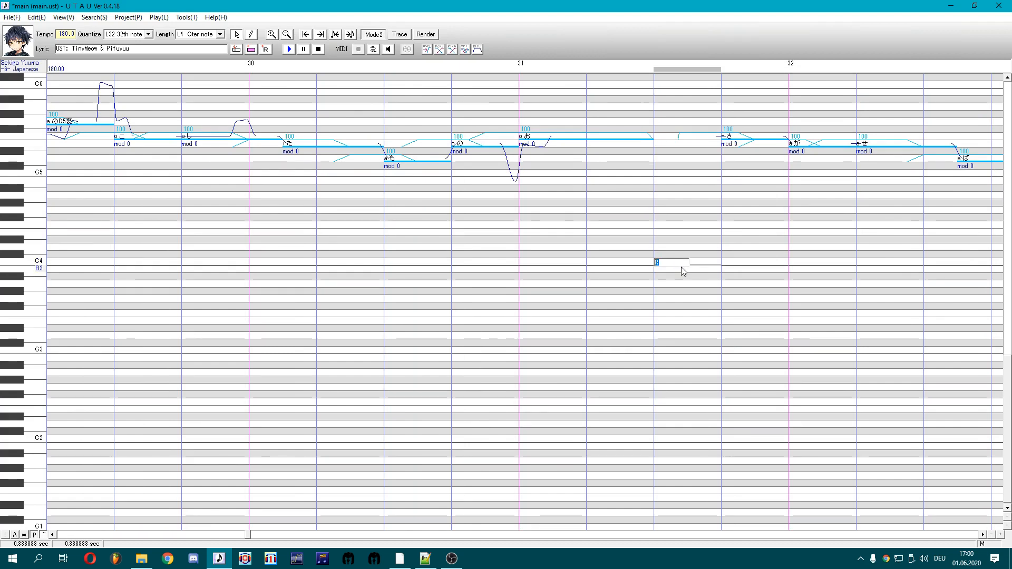
text(o)
text(息)
key(Return)
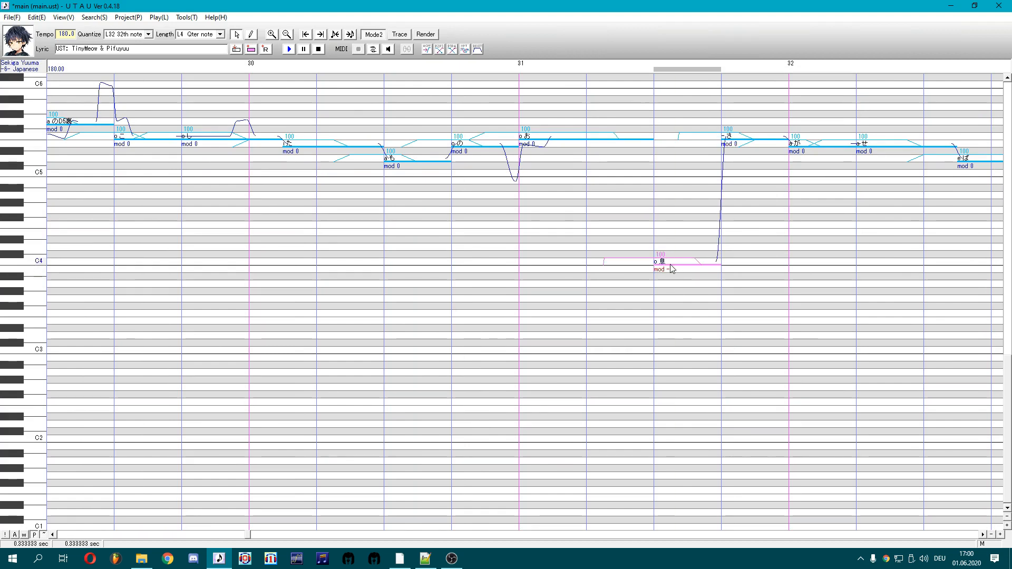
drag(672, 269, 672, 145)
Set the modulation of the 息 breath note in measure 31 to 0 and crossfade it with お
right_click(656, 137)
click(718, 280)
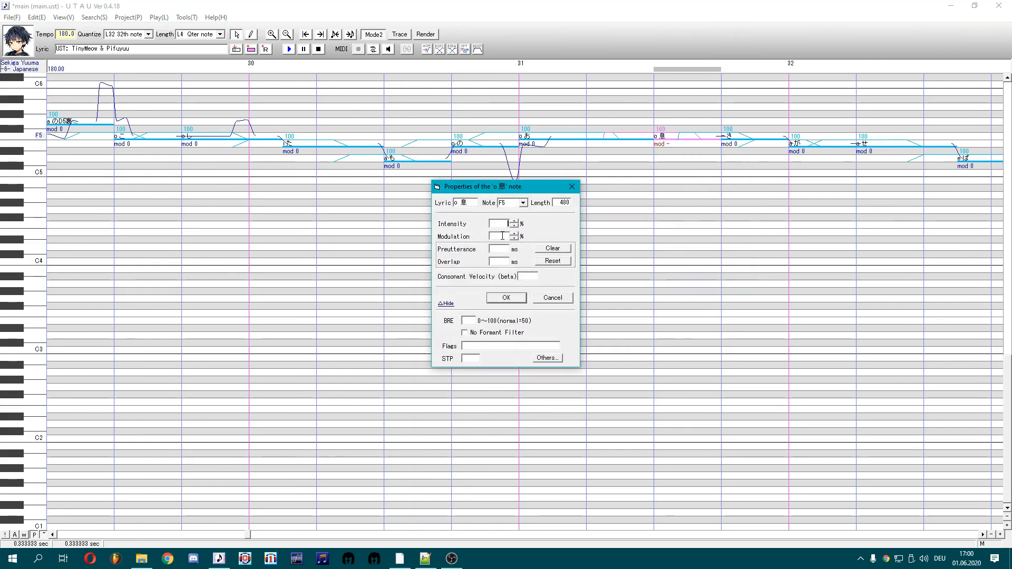
click(506, 297)
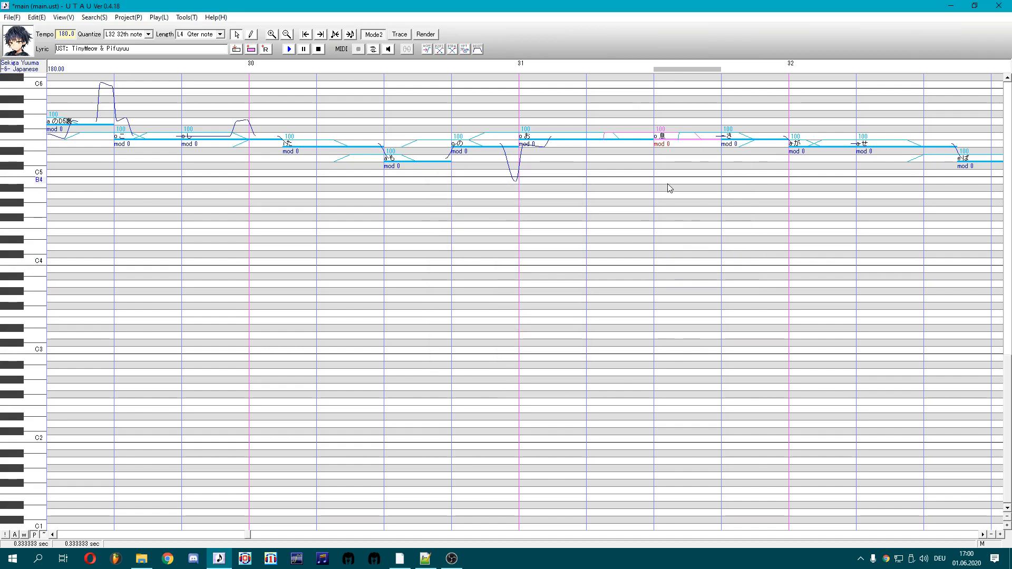
click(451, 49)
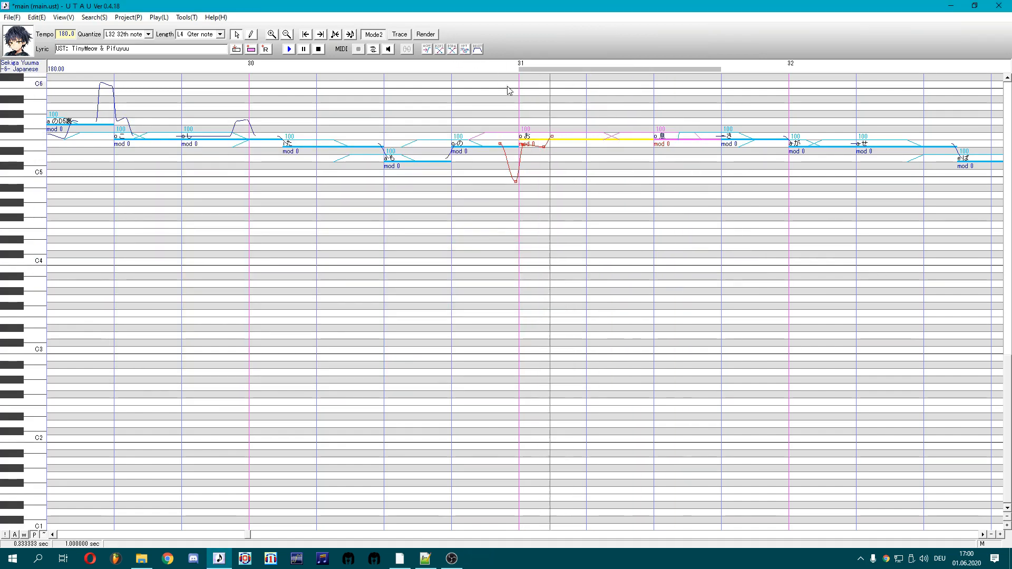
Add vibrato with a 12 ms cycle to お in measure 31, deepened and extended across the whole note, and play の through 息
double_click(600, 163)
click(431, 286)
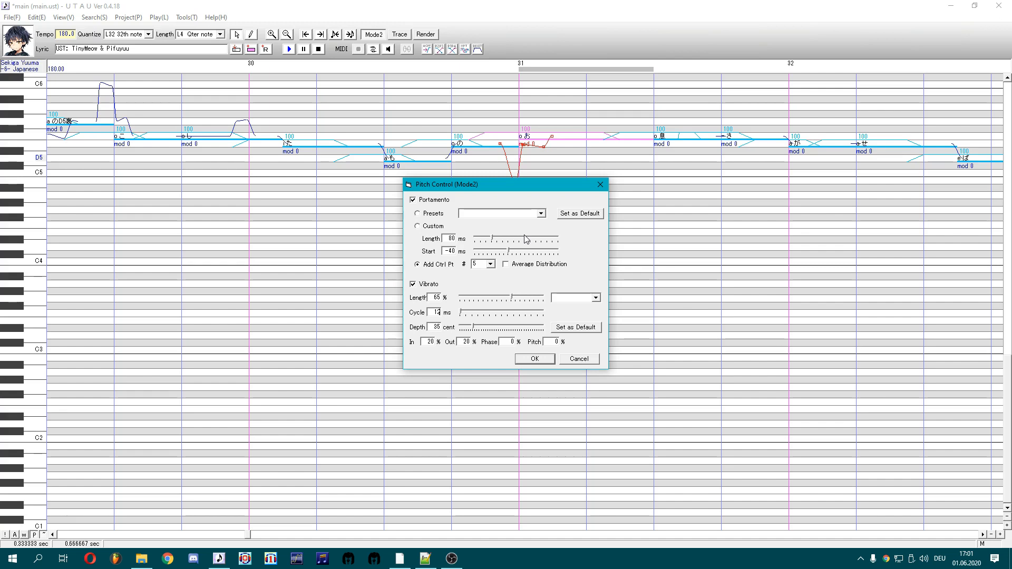
key(Return)
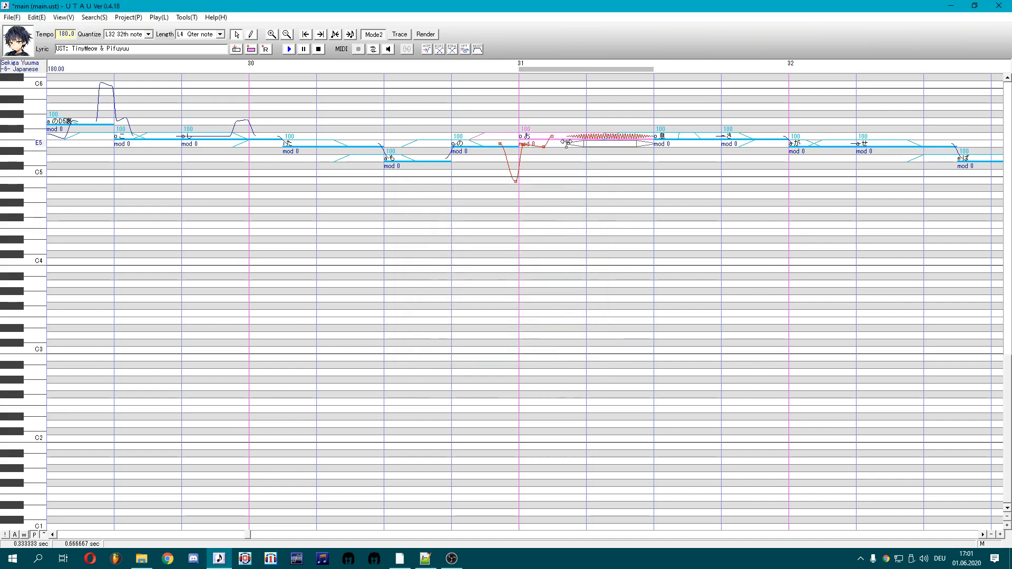
drag(566, 146, 501, 141)
drag(589, 151, 594, 159)
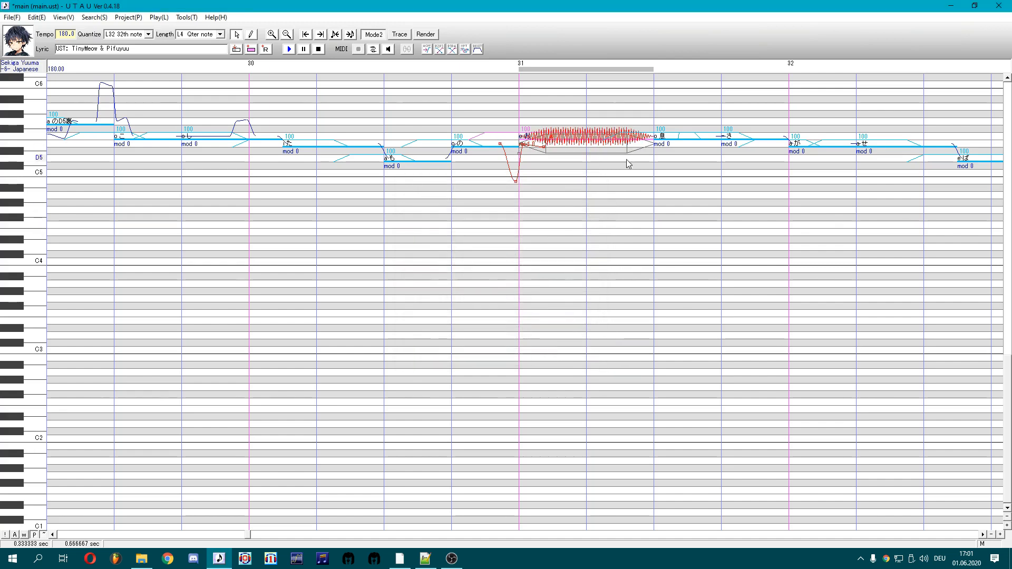
drag(677, 163, 494, 160)
key(space)
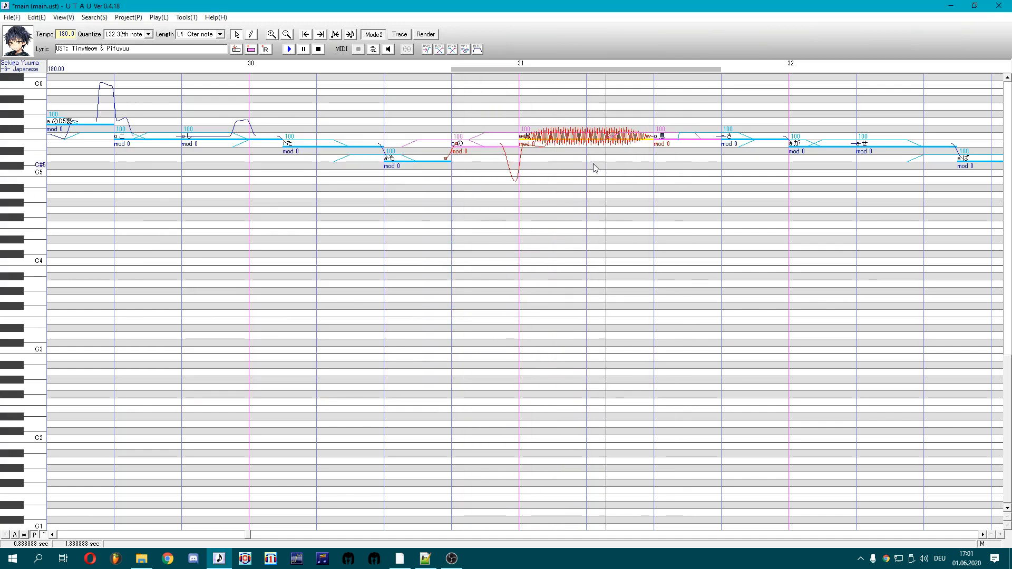
Enable portamento on 息 in measure 31 and shape its pitch curve with a dip to about F4 and a slight overshoot above F5
key(ctrl+p)
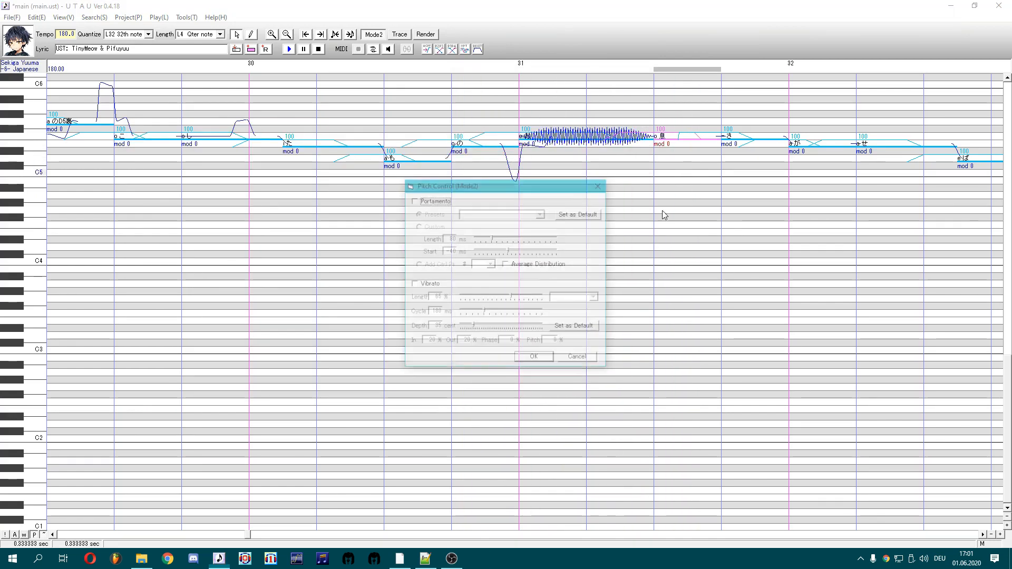
click(442, 201)
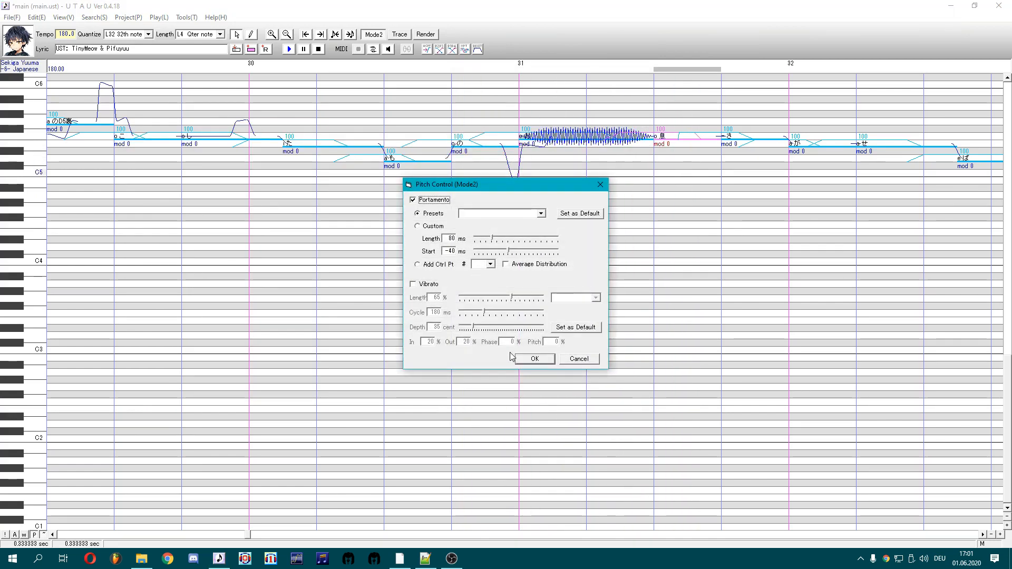
click(534, 358)
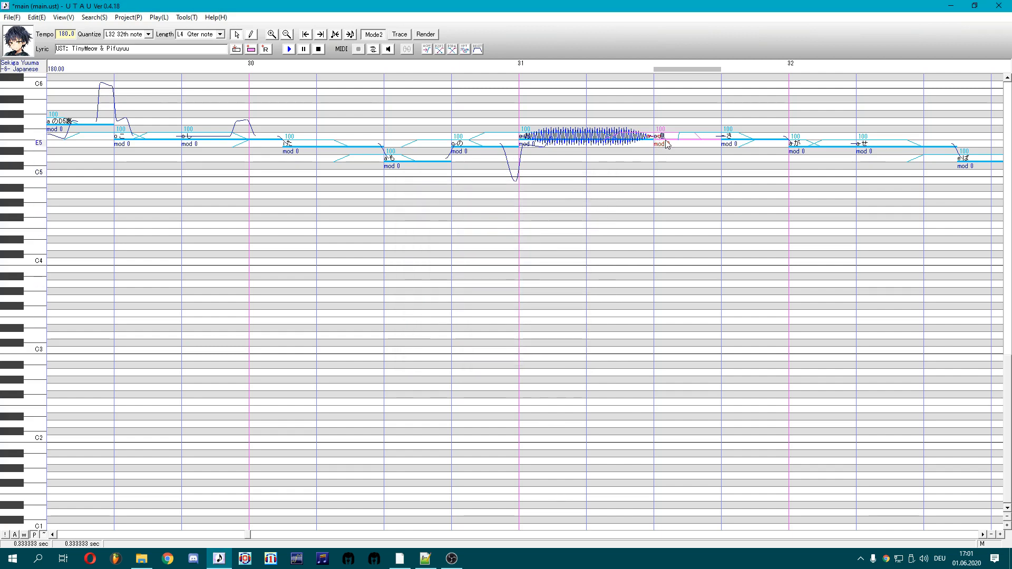
mouse_move(665, 142)
mouse_down()
mouse_move(662, 91)
mouse_move(668, 143)
mouse_move(656, 135)
mouse_up()
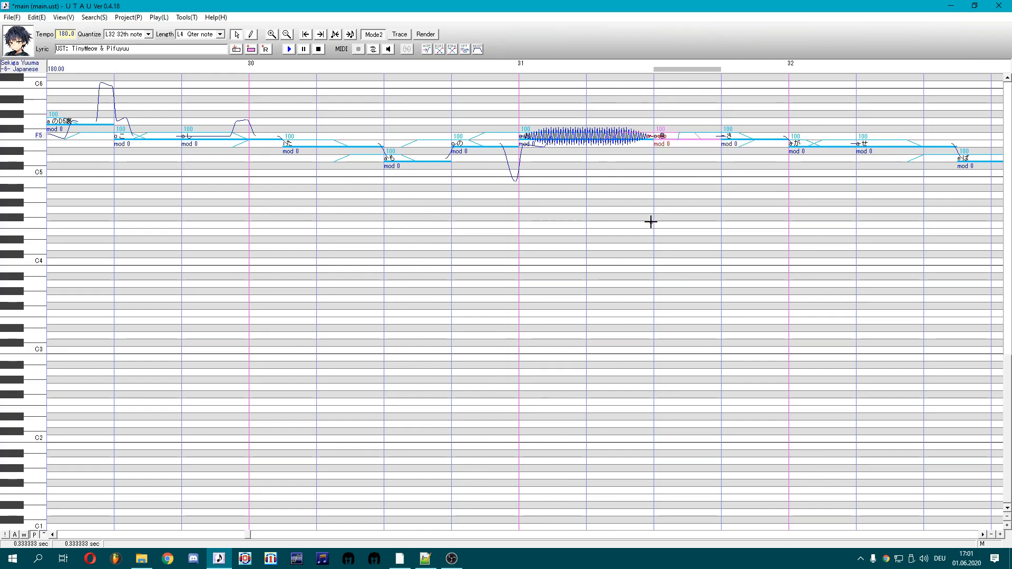
drag(650, 222, 652, 223)
mouse_move(677, 137)
mouse_down()
mouse_move(643, 137)
mouse_move(672, 133)
mouse_up()
right_click(678, 136)
click(709, 192)
Play the phrase from し in measure 29 through 息 in measure 31 and select the 息 note
drag(710, 159, 275, 162)
key(space)
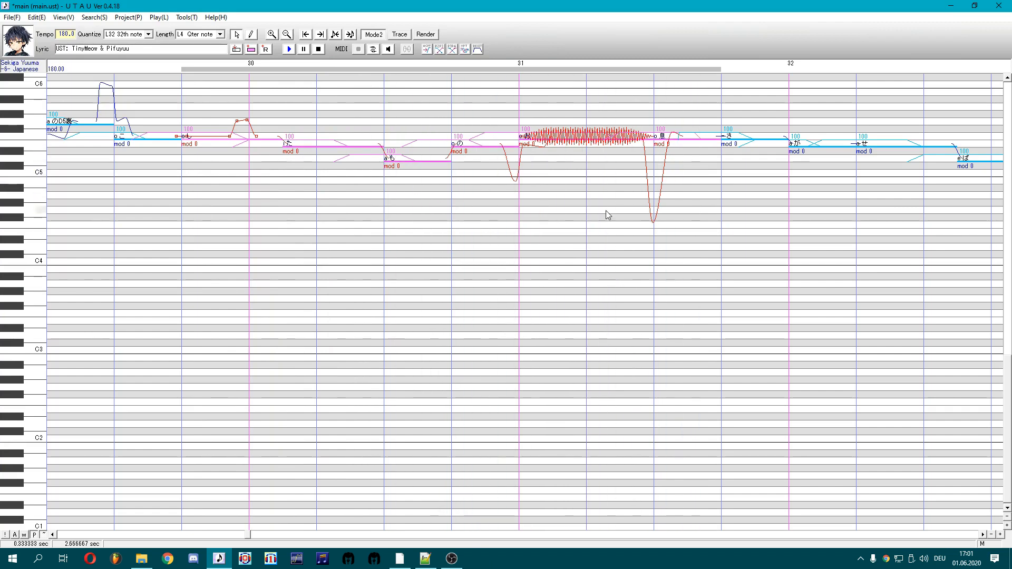
click(661, 136)
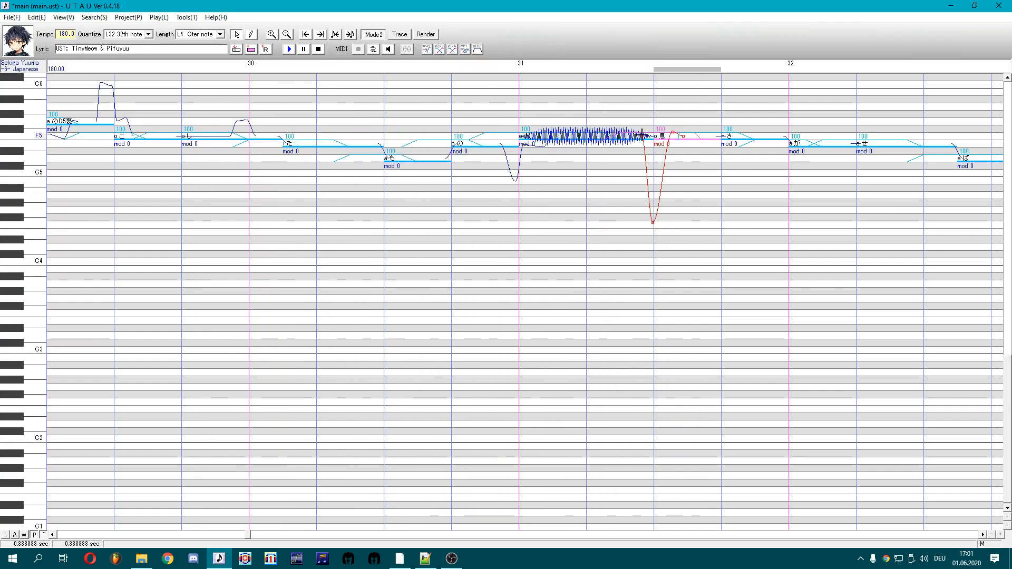
Start the 息 pitch curve in measure 31 slightly earlier, shift its F4 dip slightly later, and play お and 息
drag(632, 131, 632, 132)
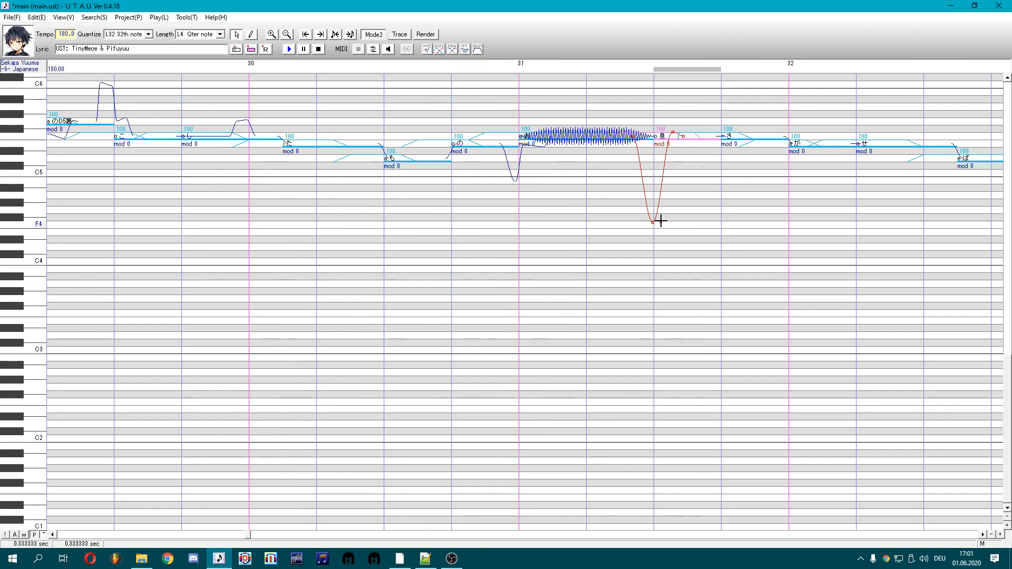
drag(660, 221, 660, 221)
drag(704, 223, 589, 196)
key(space)
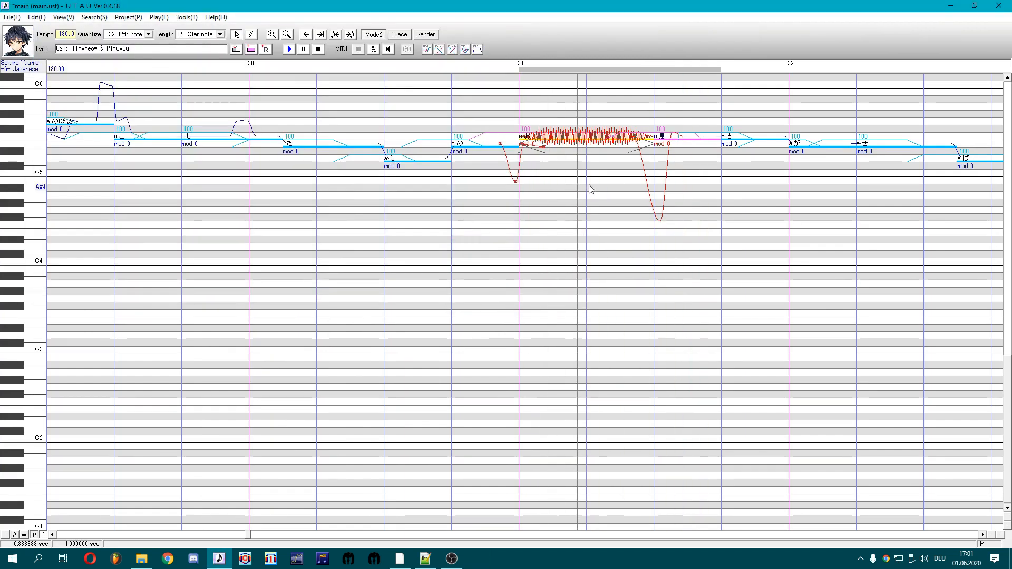
click(704, 211)
Shape the pitch curve of た in measure 30 with a flat dip to about D5 and a slight overshoot above E5
click(444, 204)
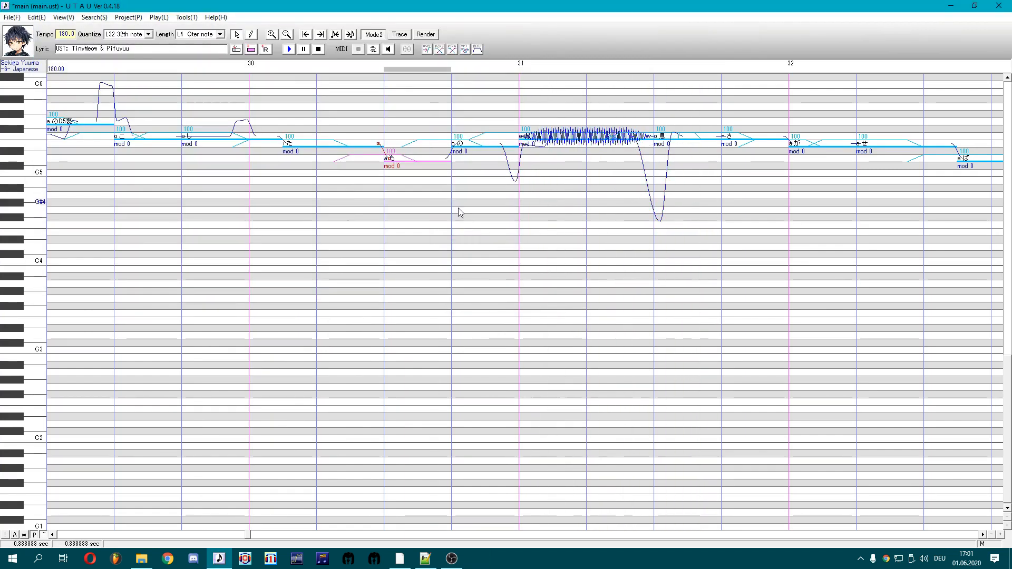
drag(459, 212, 251, 210)
click(290, 147)
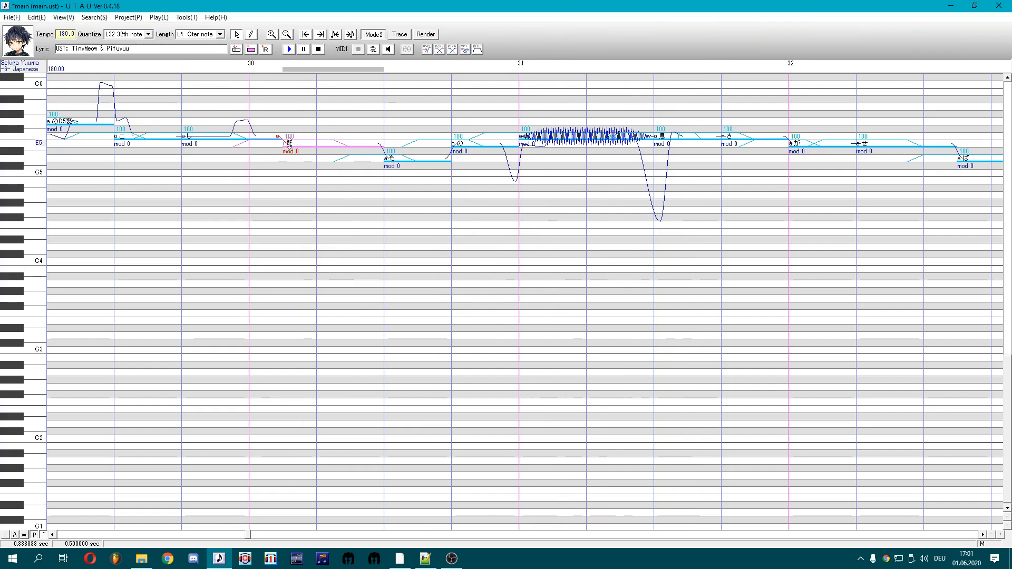
right_click(287, 143)
click(287, 143)
drag(314, 142, 286, 158)
right_click(320, 143)
click(324, 148)
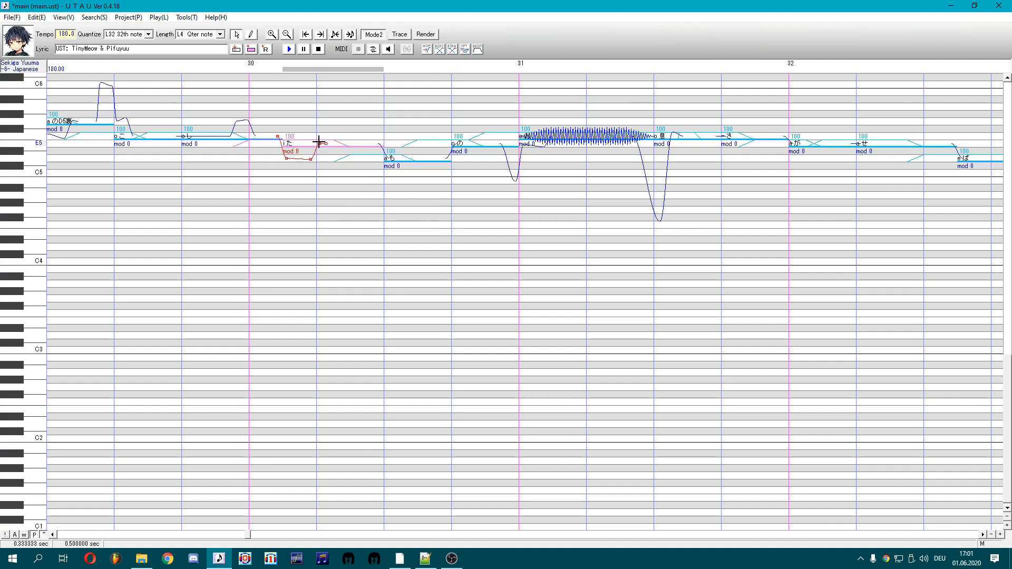
Start the pitch transition into も in measure 30 earlier and add vibrato extended across the whole note
click(377, 148)
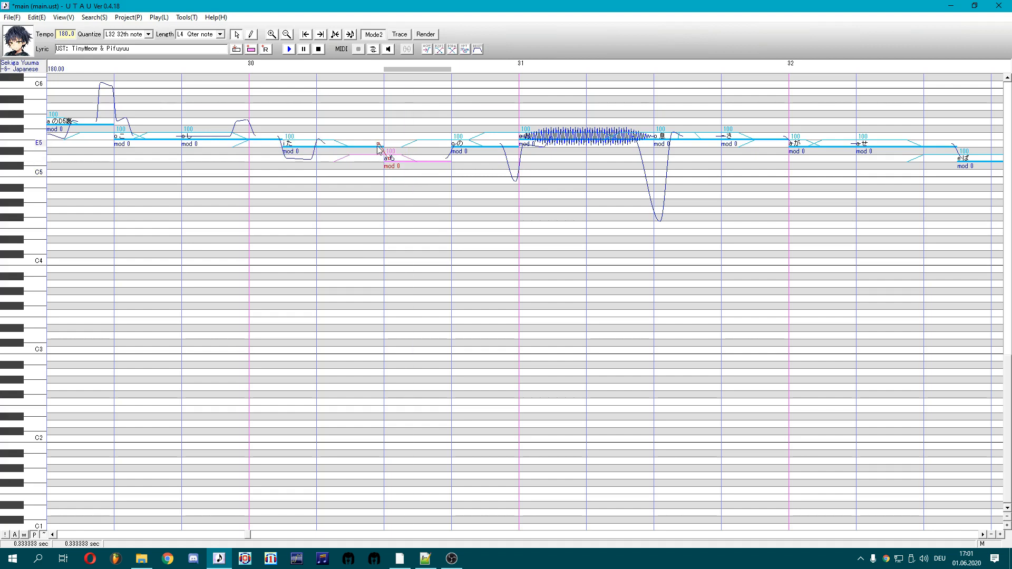
drag(379, 144, 360, 158)
key(ctrl+p)
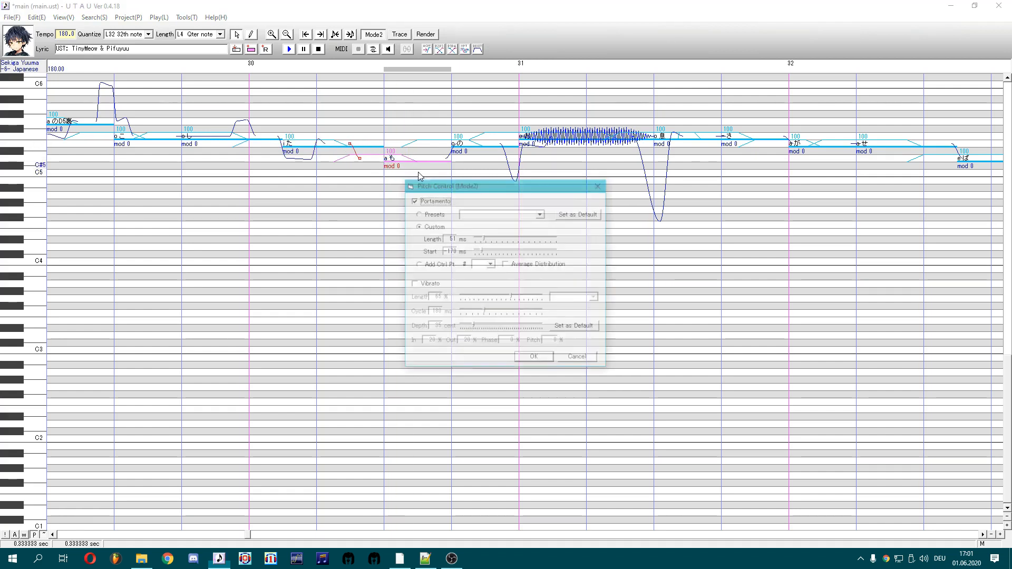
click(426, 282)
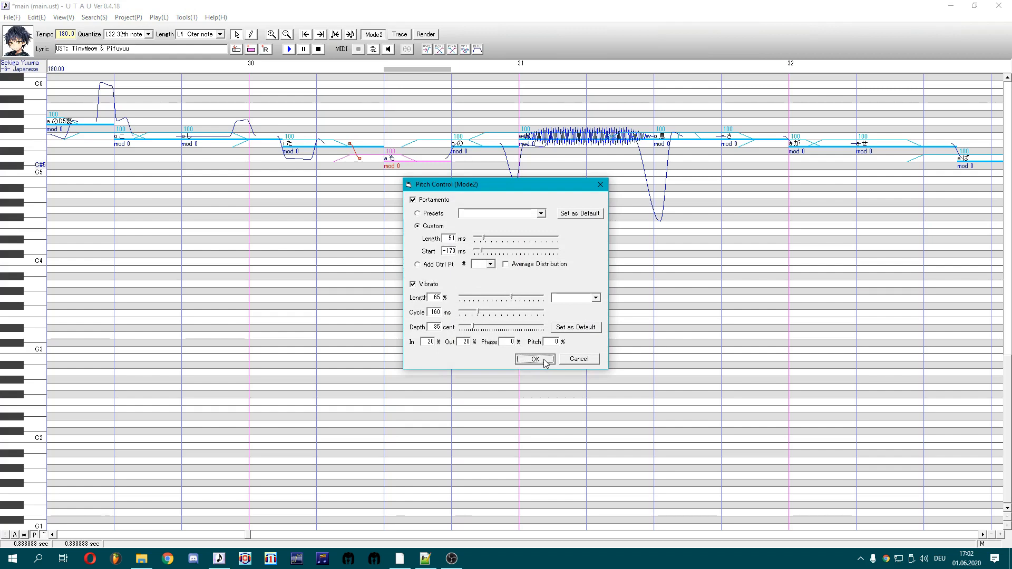
click(543, 358)
drag(407, 164, 384, 166)
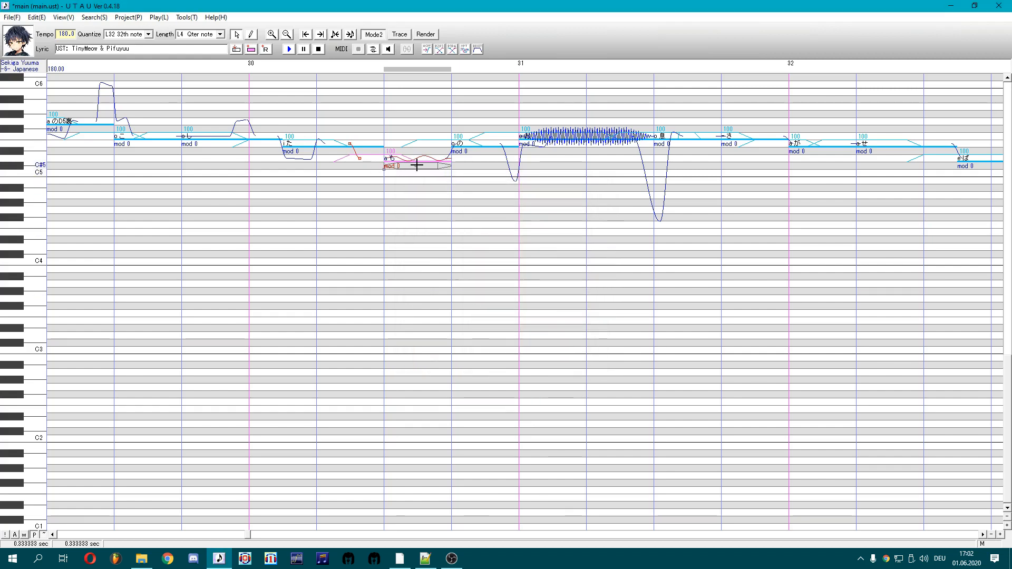
Shape the pitch curve into の before measure 31 with a short dip to just below C5 and a slight overshoot above E5
click(450, 158)
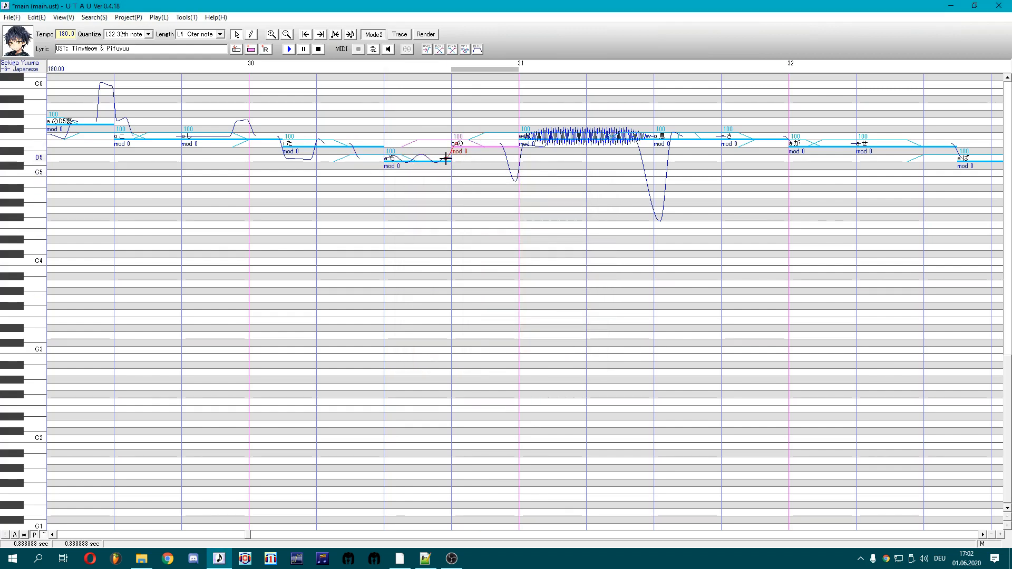
drag(446, 158, 456, 141)
right_click(457, 144)
click(466, 150)
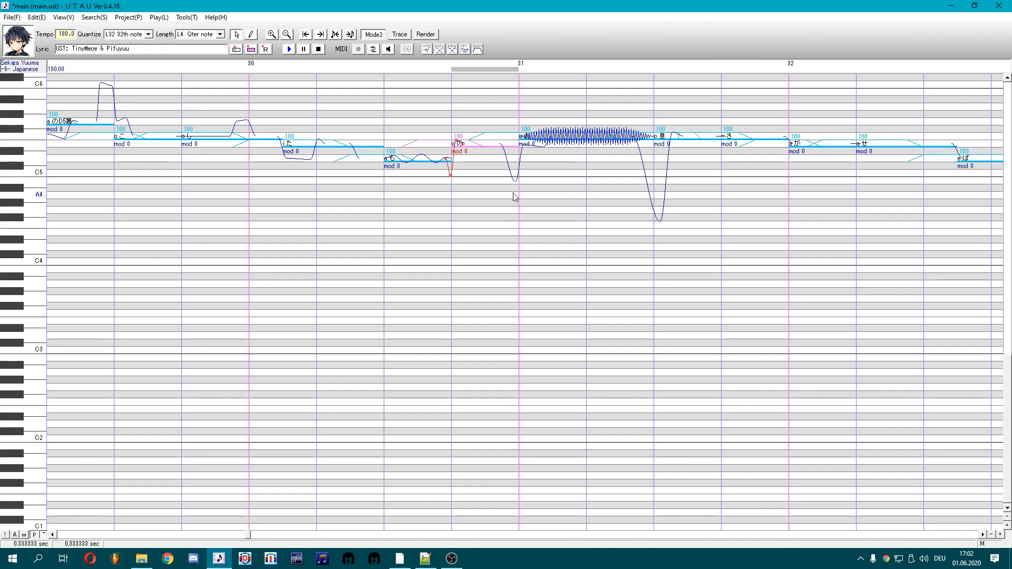
Select the tuned vocal passage leading up to measure 31 and play it
click(991, 535)
drag(375, 152, 358, 211)
key(space)
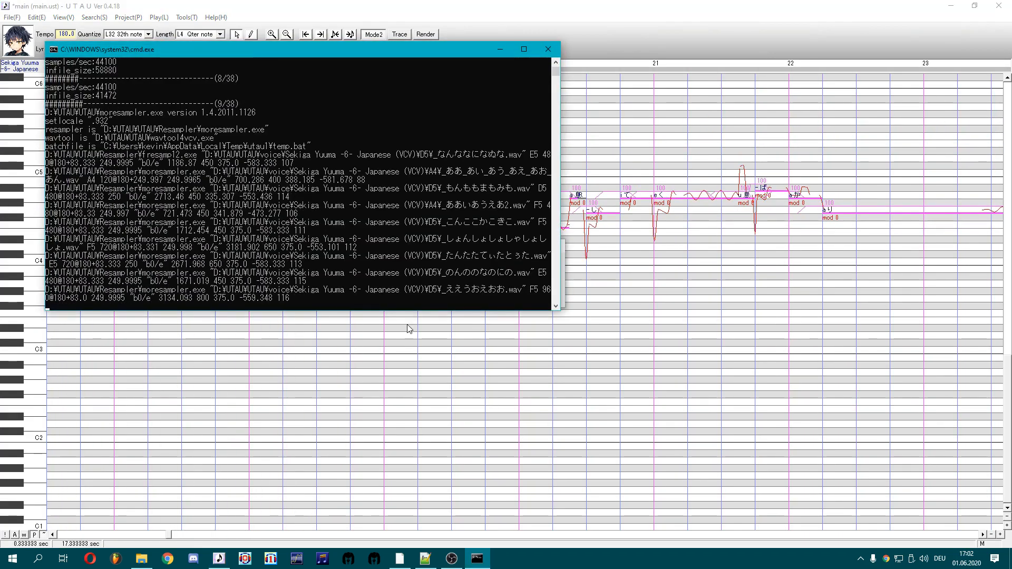